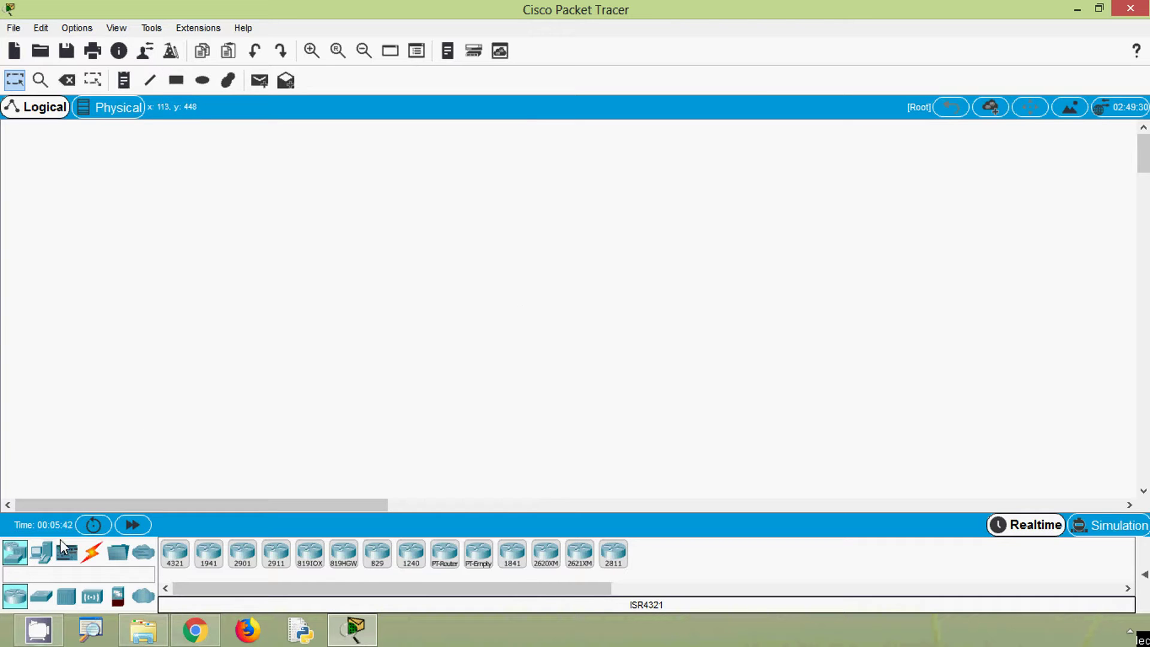
Add a PC to the workspace, rename it PC1 and shift it slightly toward the middle
click(41, 552)
click(174, 552)
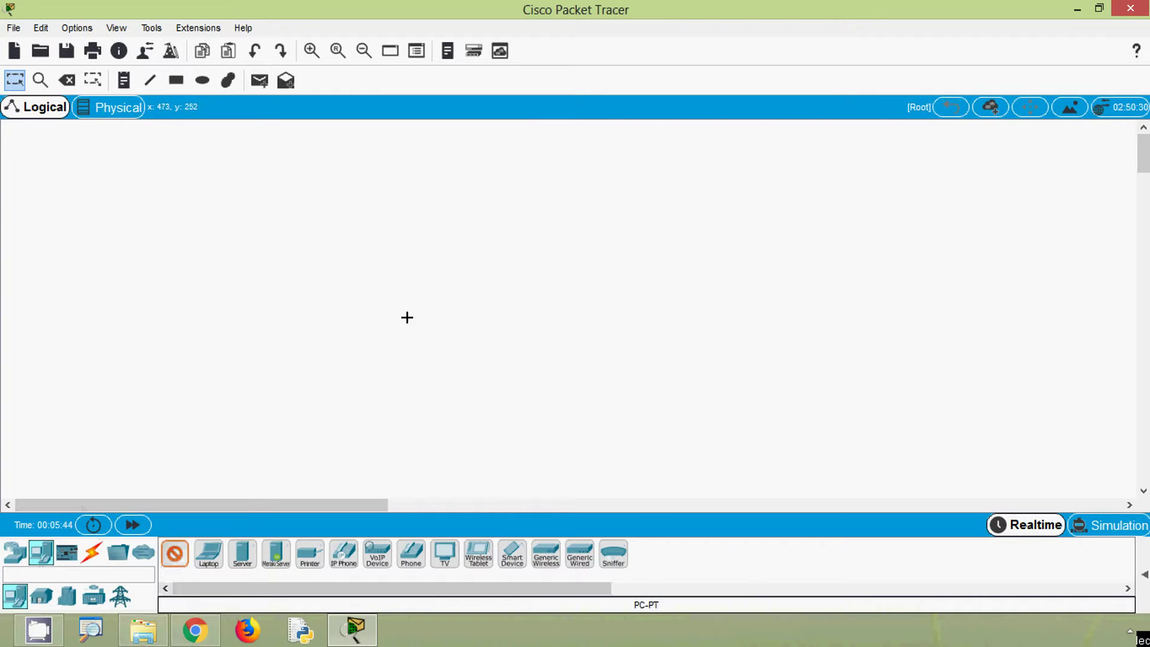
click(442, 277)
click(446, 301)
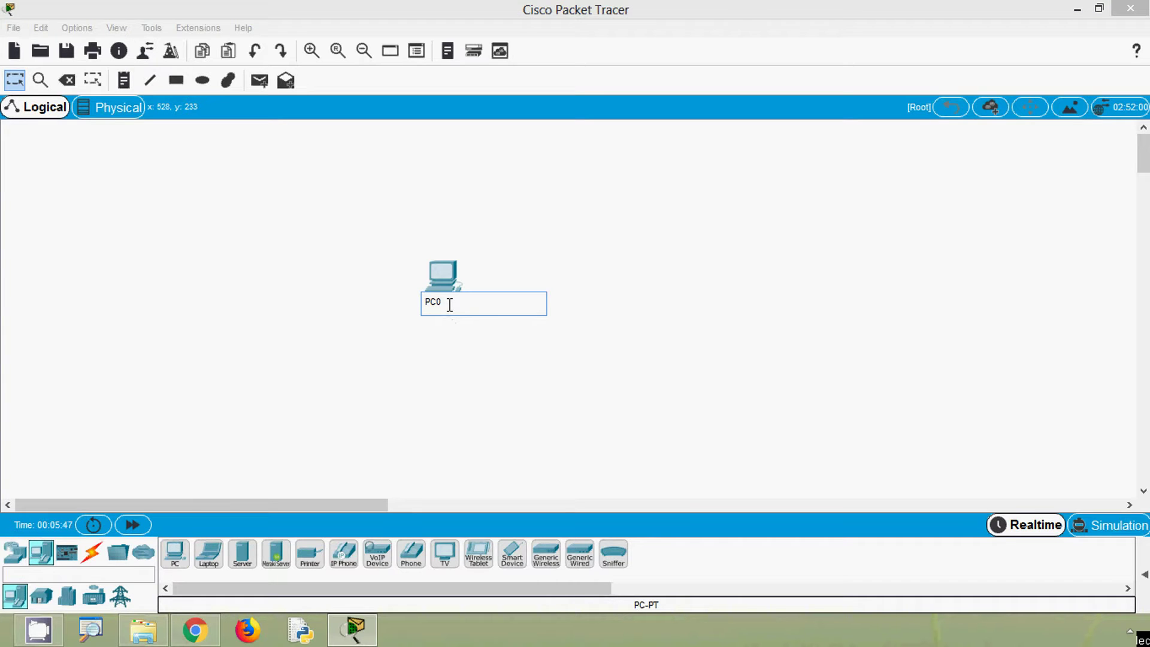
key(BackSpace)
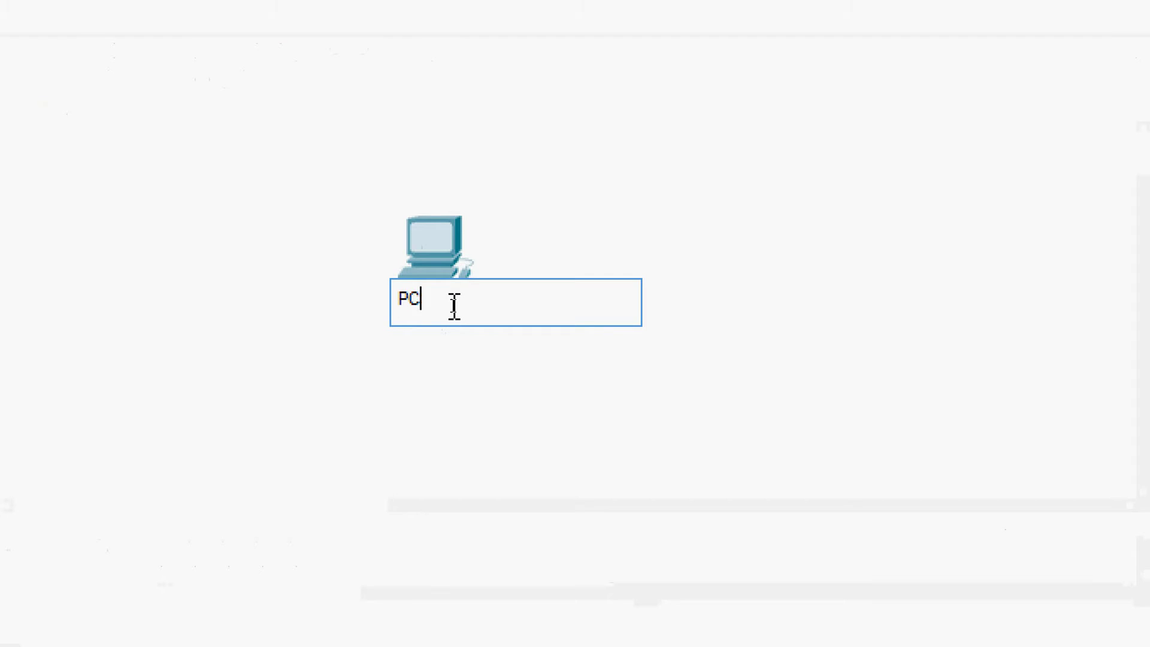
text(1)
key(Return)
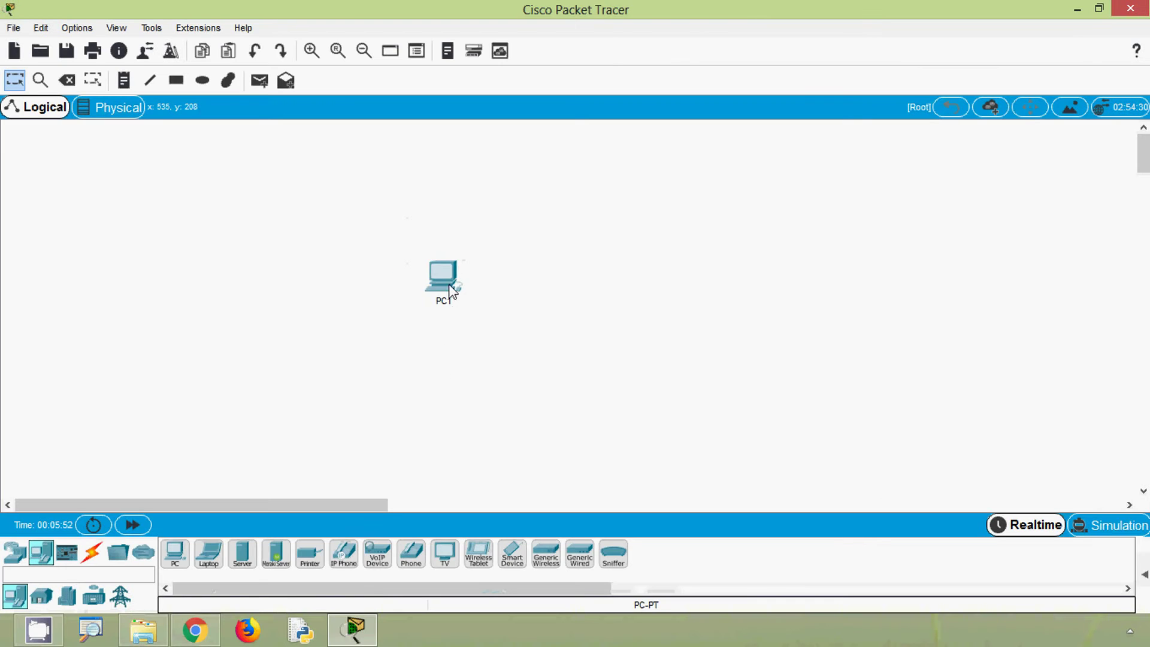
drag(451, 266, 537, 282)
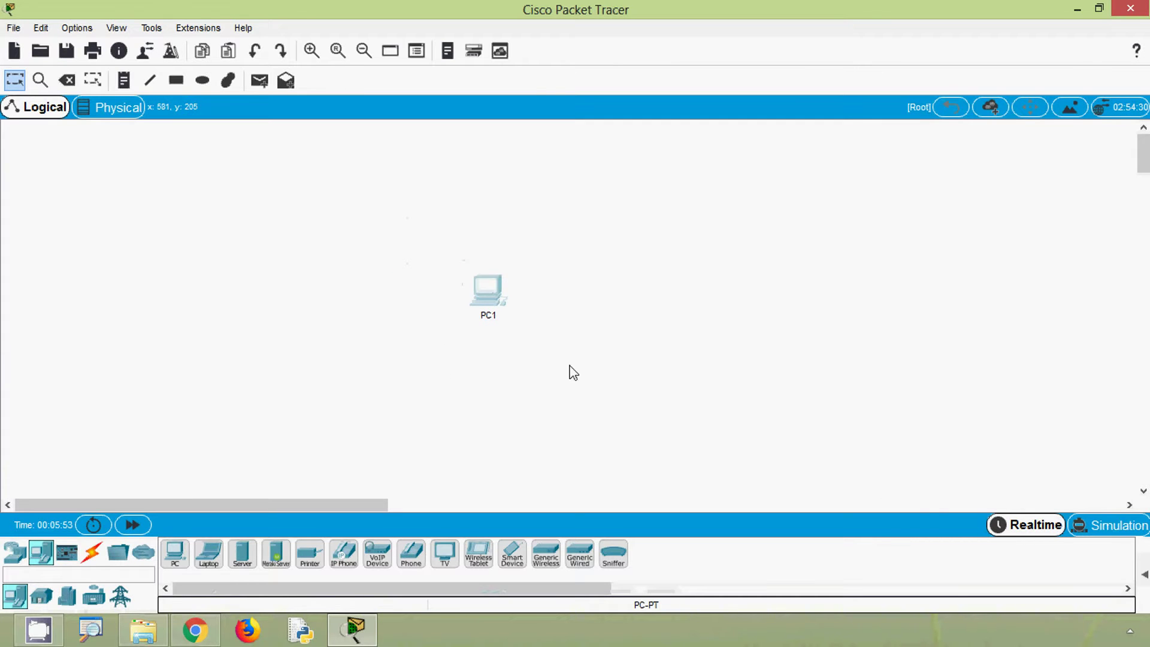
Configure PC1 with the static IP address 192.168.1.10 and subnet mask 255.255.255.0
click(487, 291)
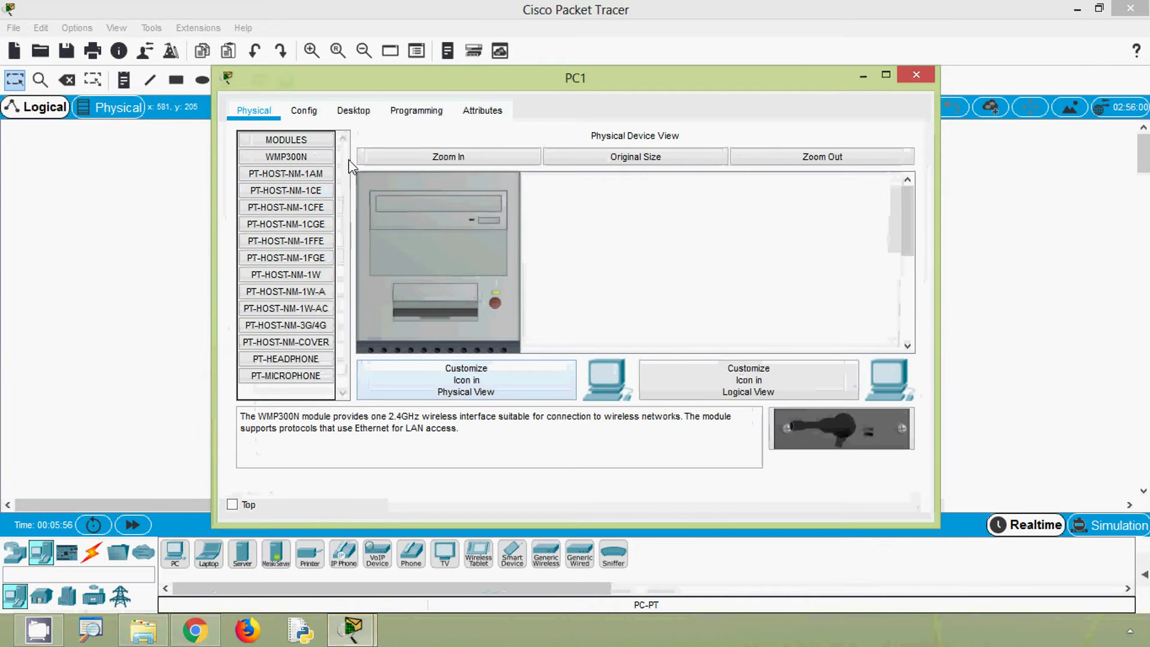
click(354, 116)
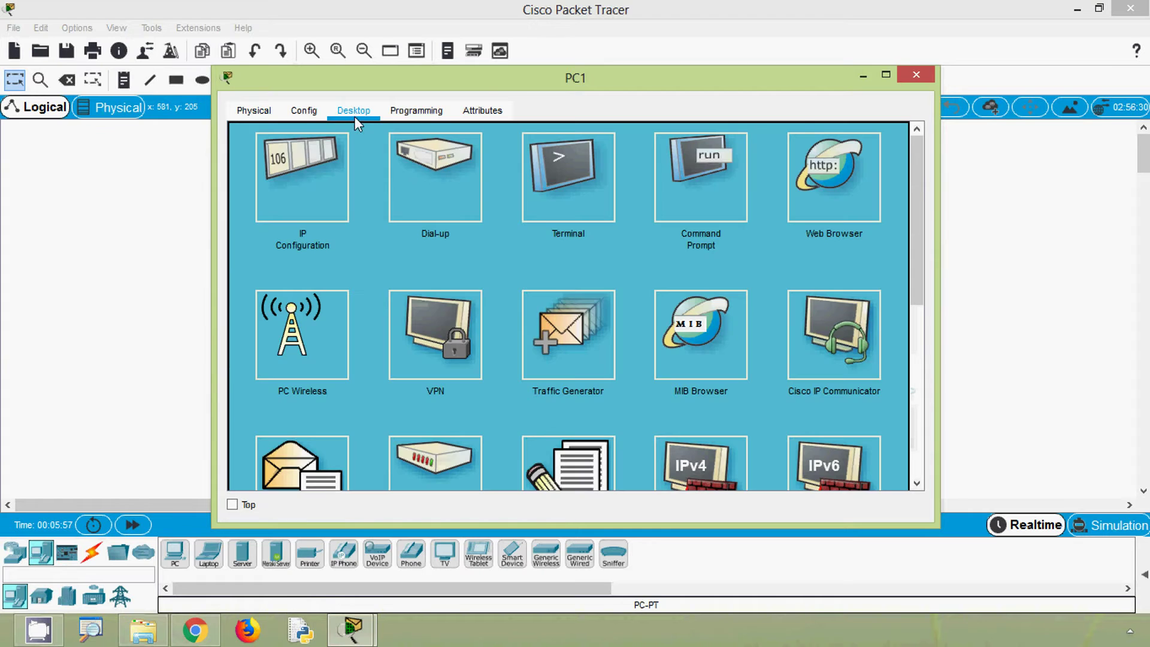
click(332, 180)
click(473, 155)
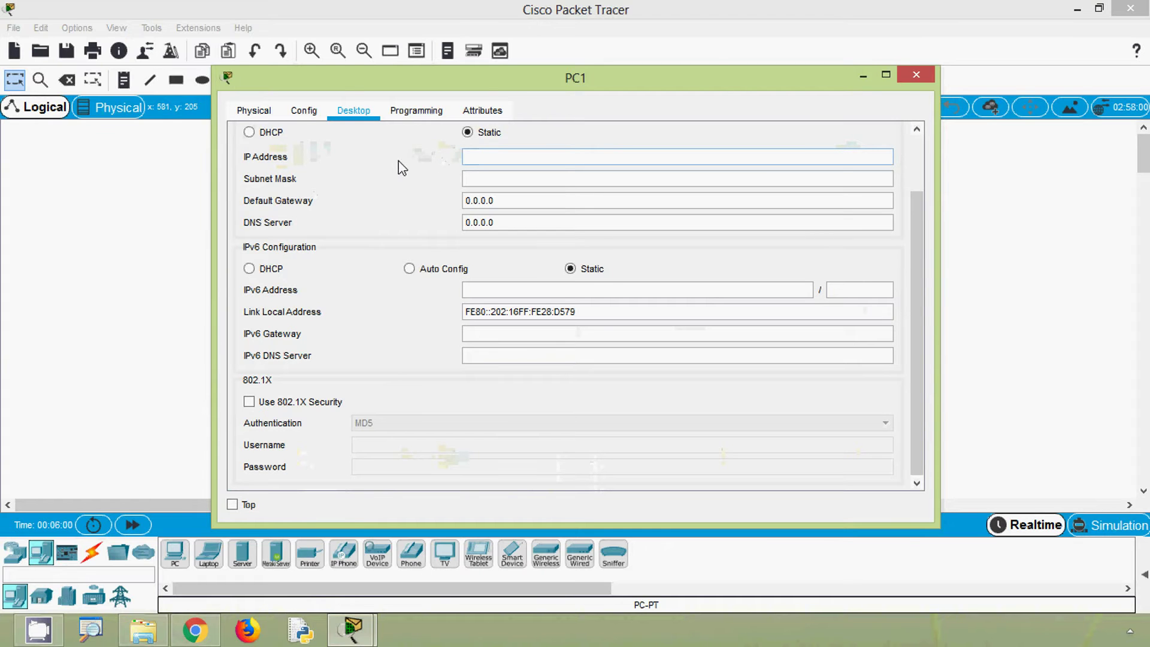
text(192.168.1.)
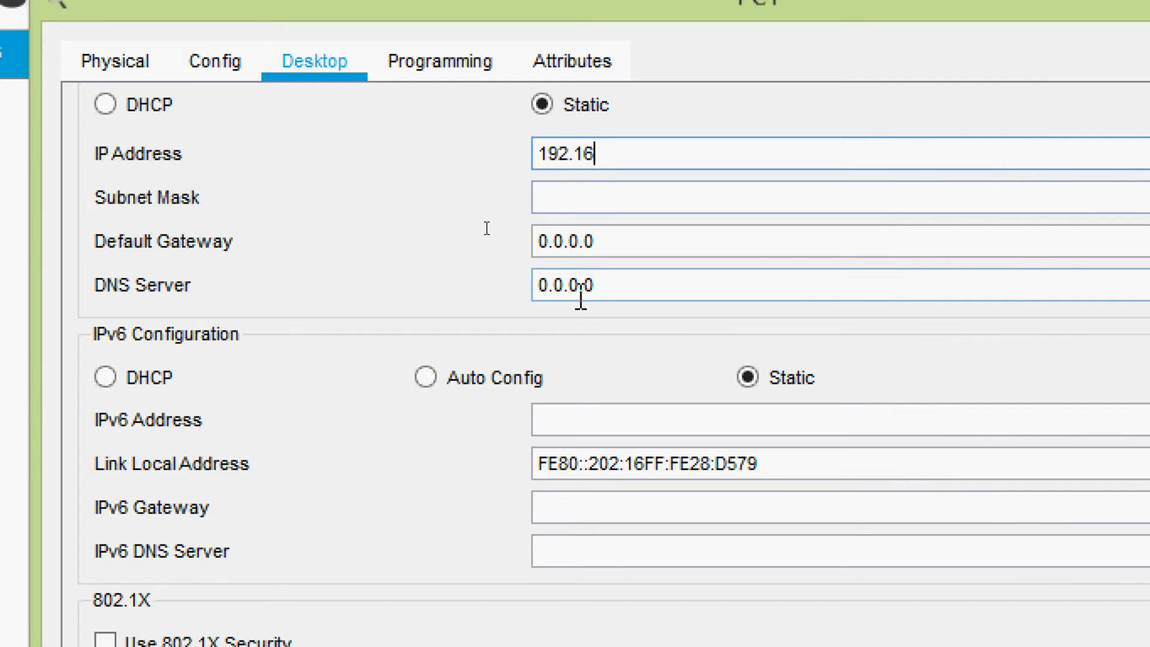
text(10)
key(Tab)
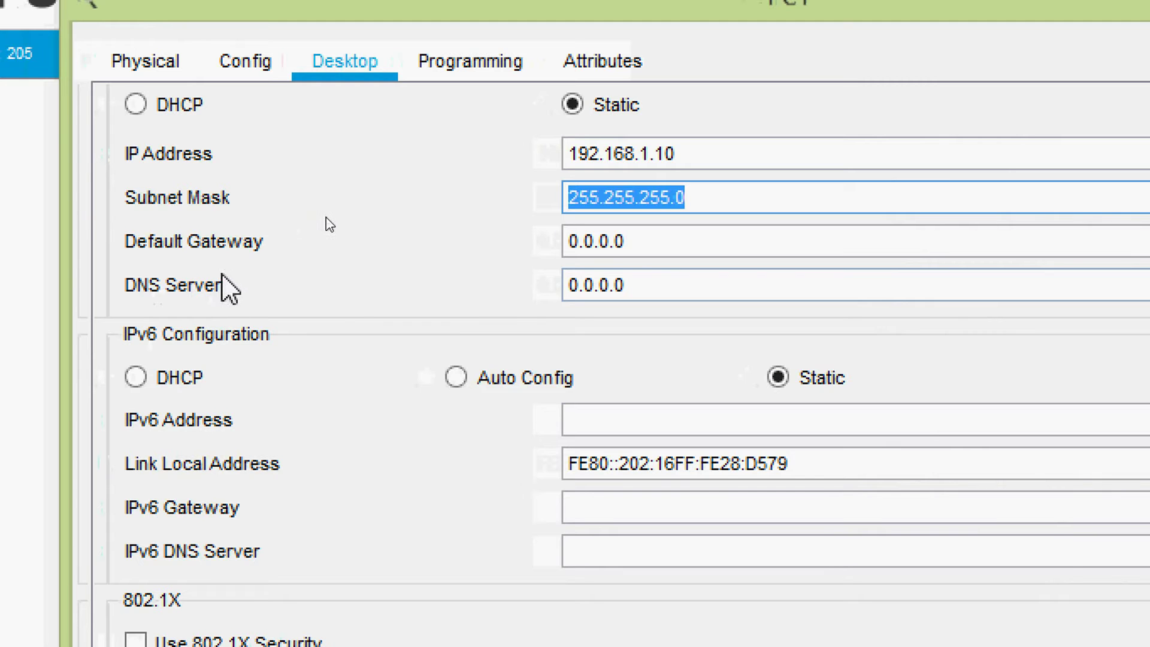
key(Tab)
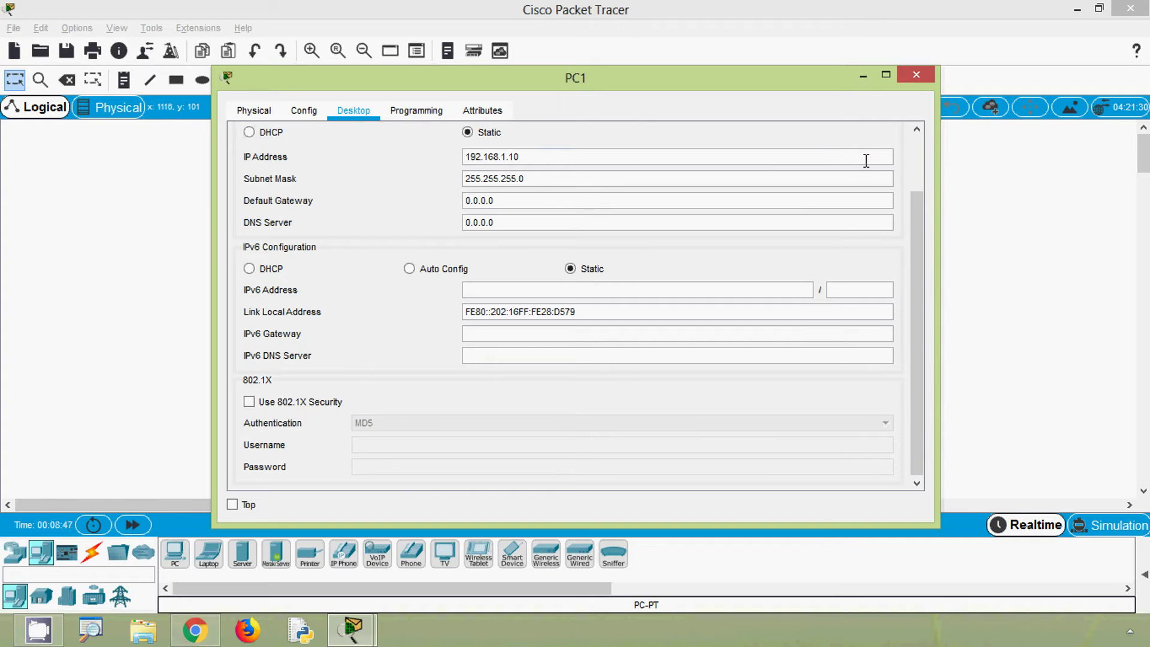
drag(916, 231, 910, 165)
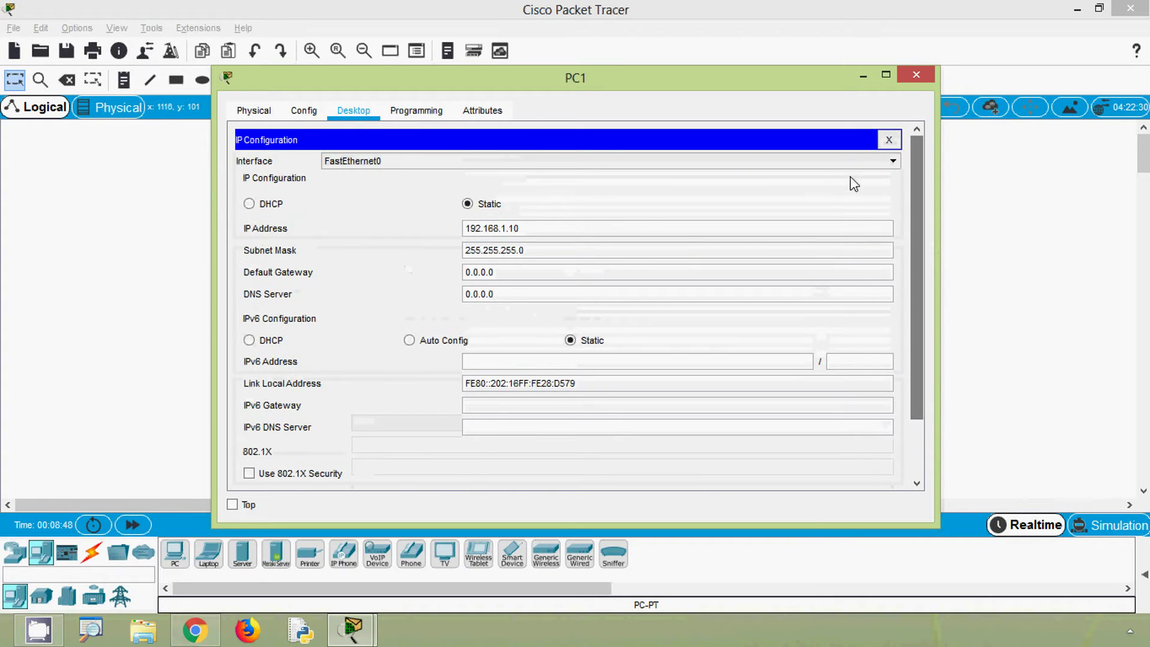
click(888, 141)
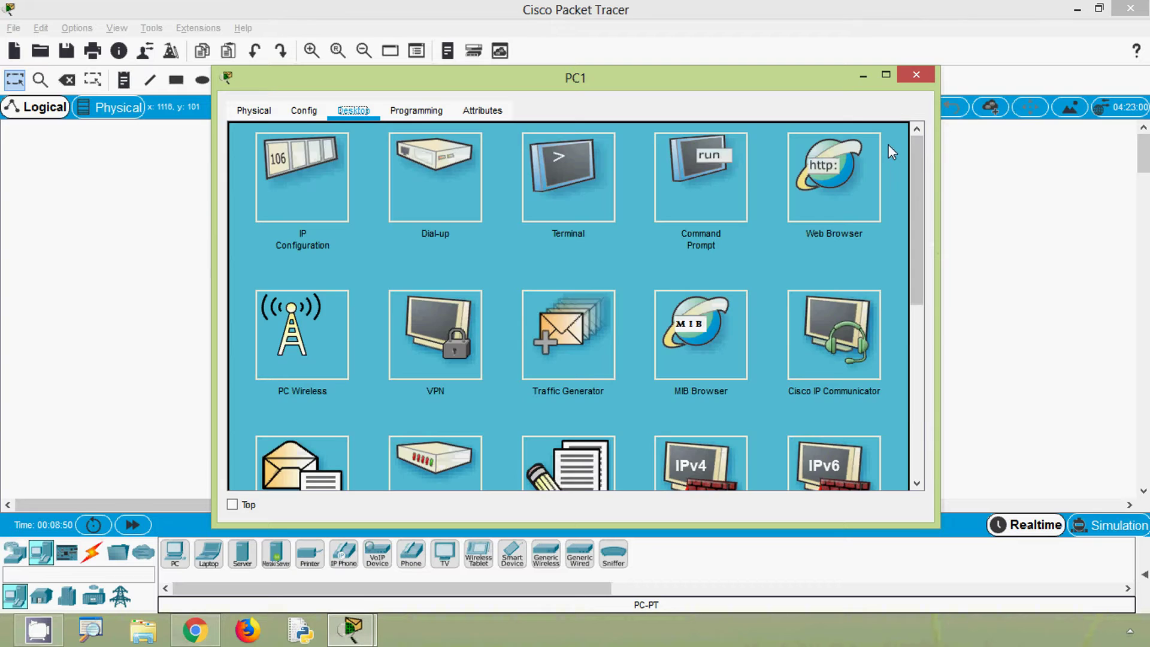
Ping the loopback address 127.0.0.1 from PC1's command prompt
click(725, 199)
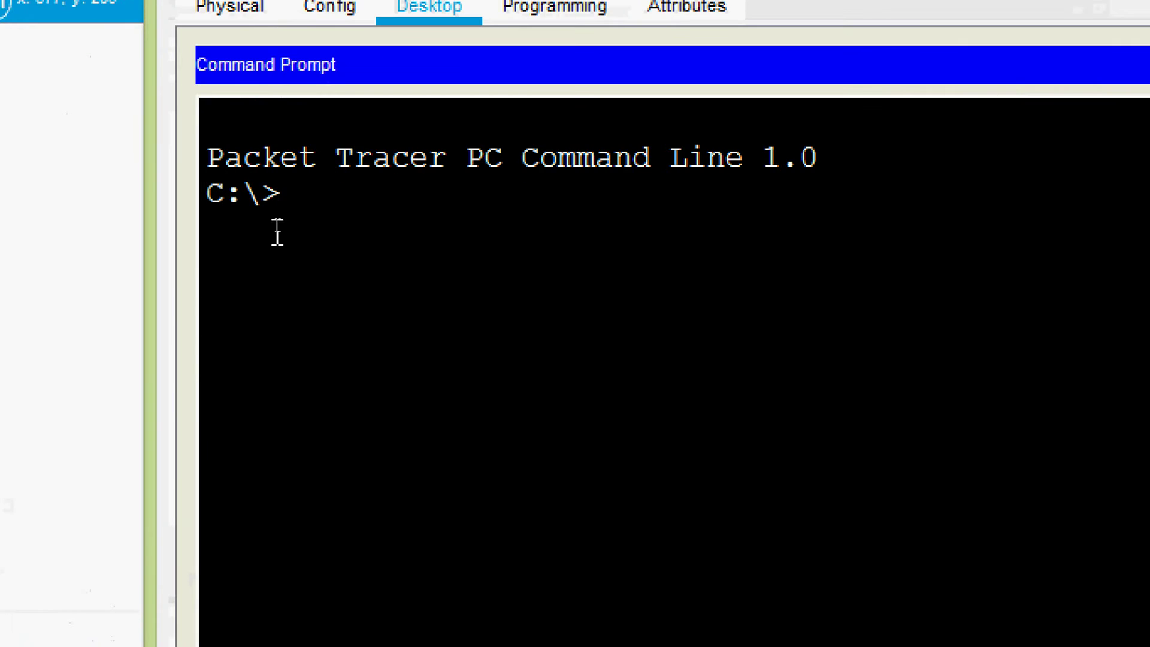
text(ping 127.0.0.1)
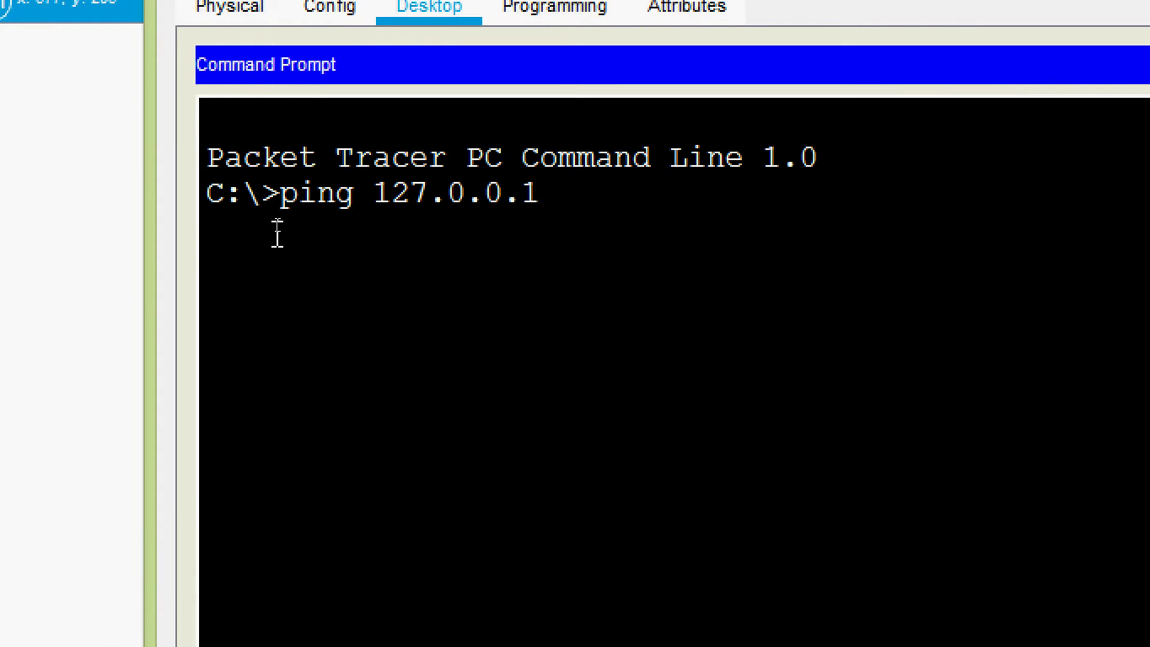
key(Return)
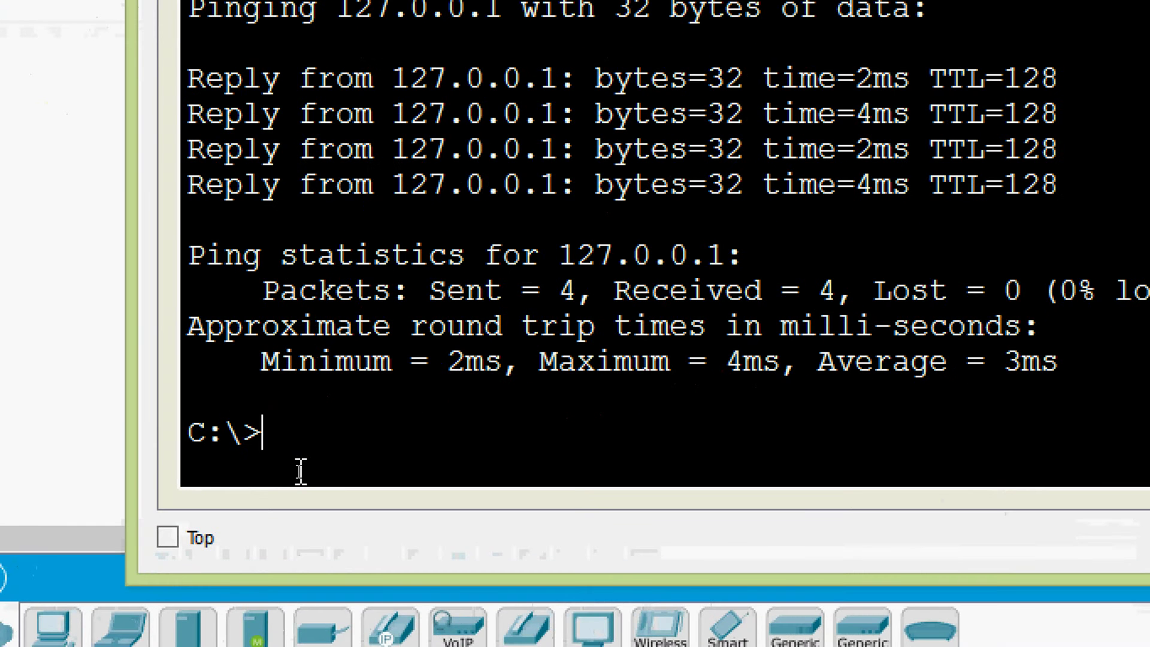
Ping the address 127.255.255.255 from PC1's command prompt
text(ping 1)
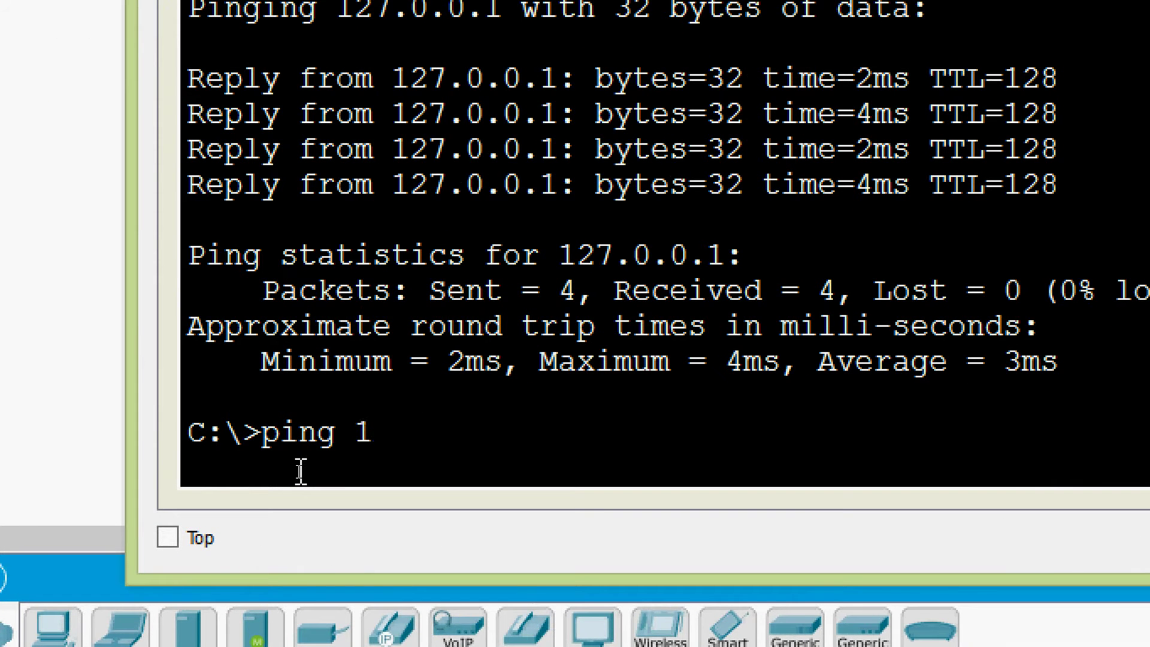
text(27.255.)
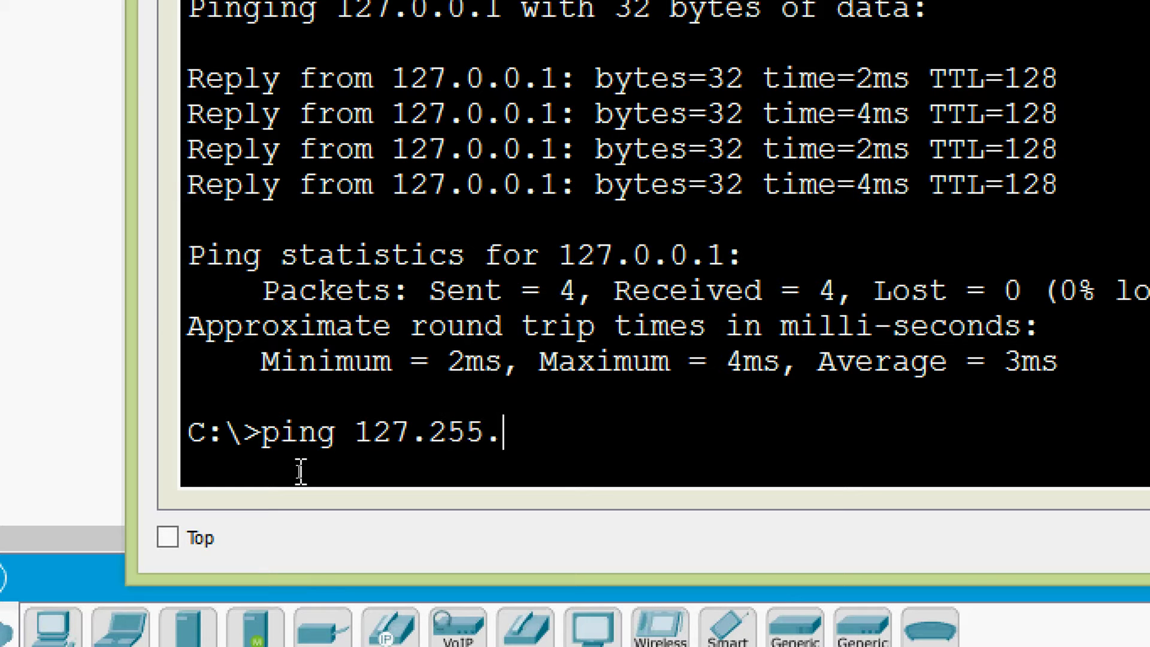
text(255.255)
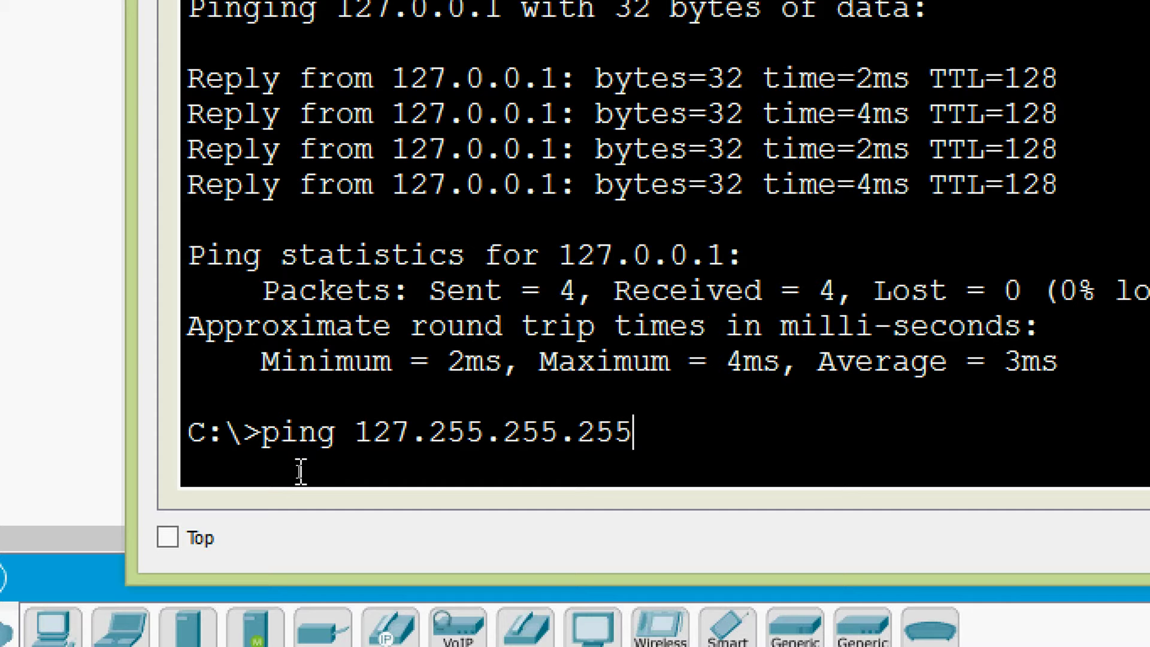
key(Return)
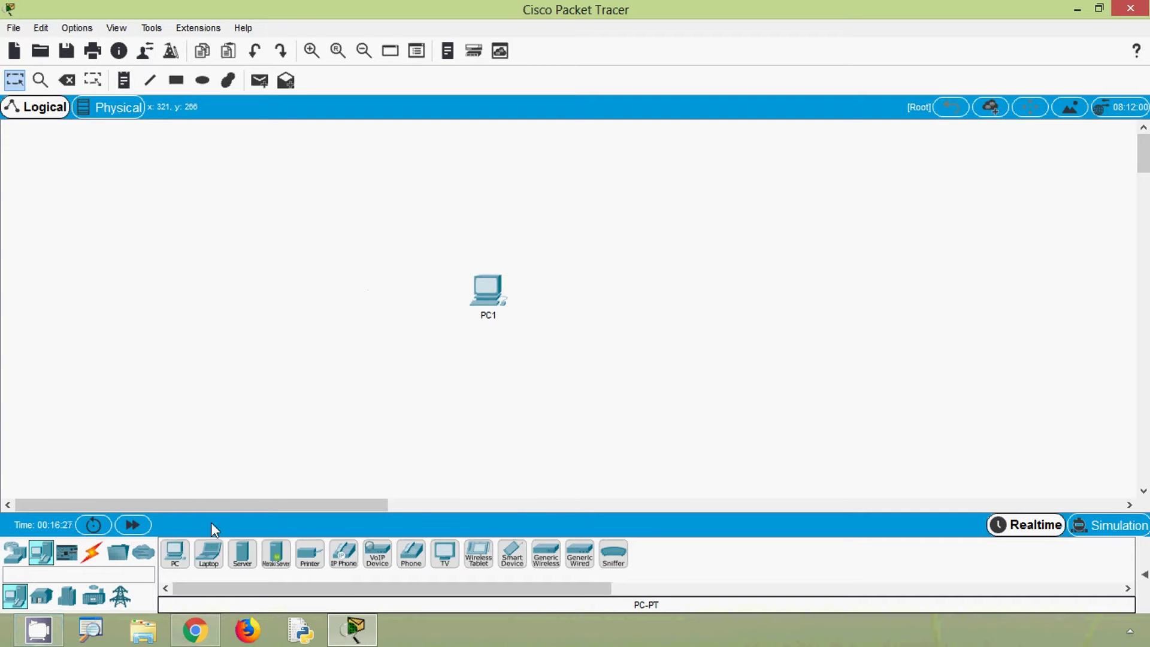
Add a second PC below PC1 and rename it PC2
click(174, 552)
click(482, 372)
drag(499, 387, 482, 416)
click(489, 414)
text(2)
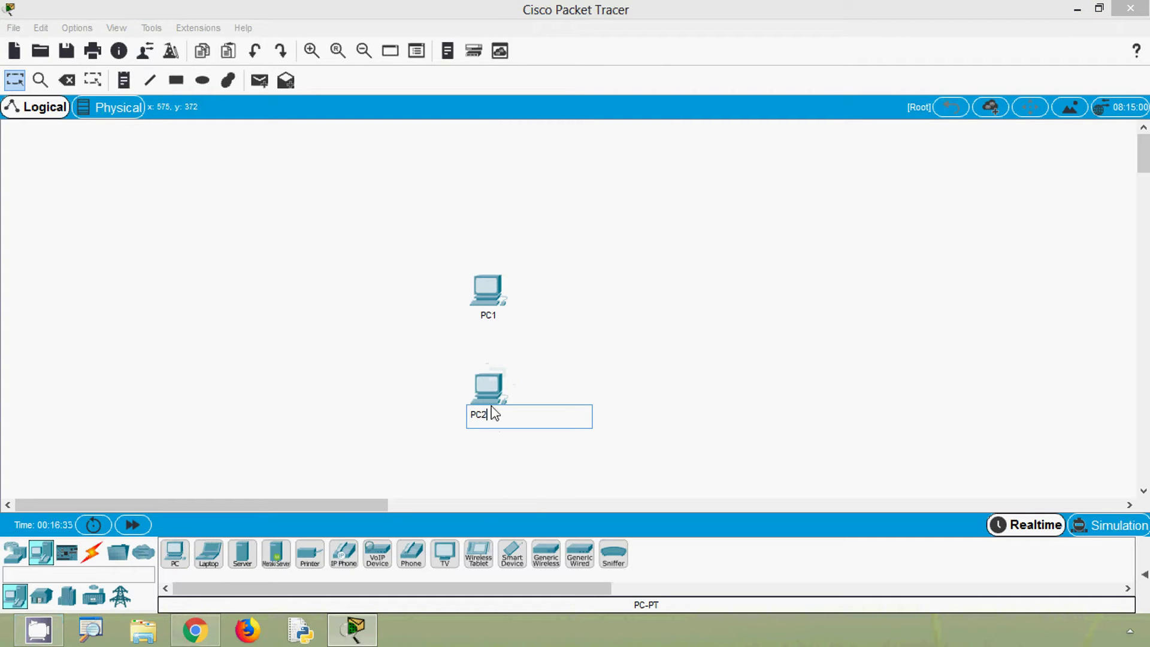
key(Return)
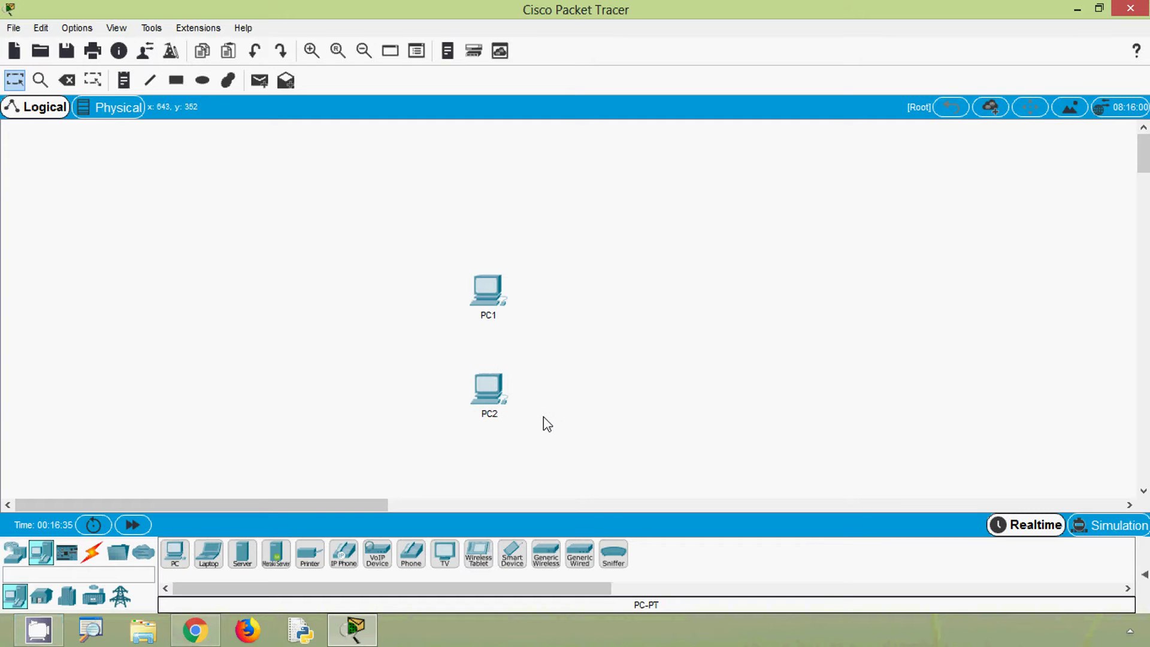
Move PC1 and PC2 farther apart vertically, leaving room between and beside them
mouse_move(474, 403)
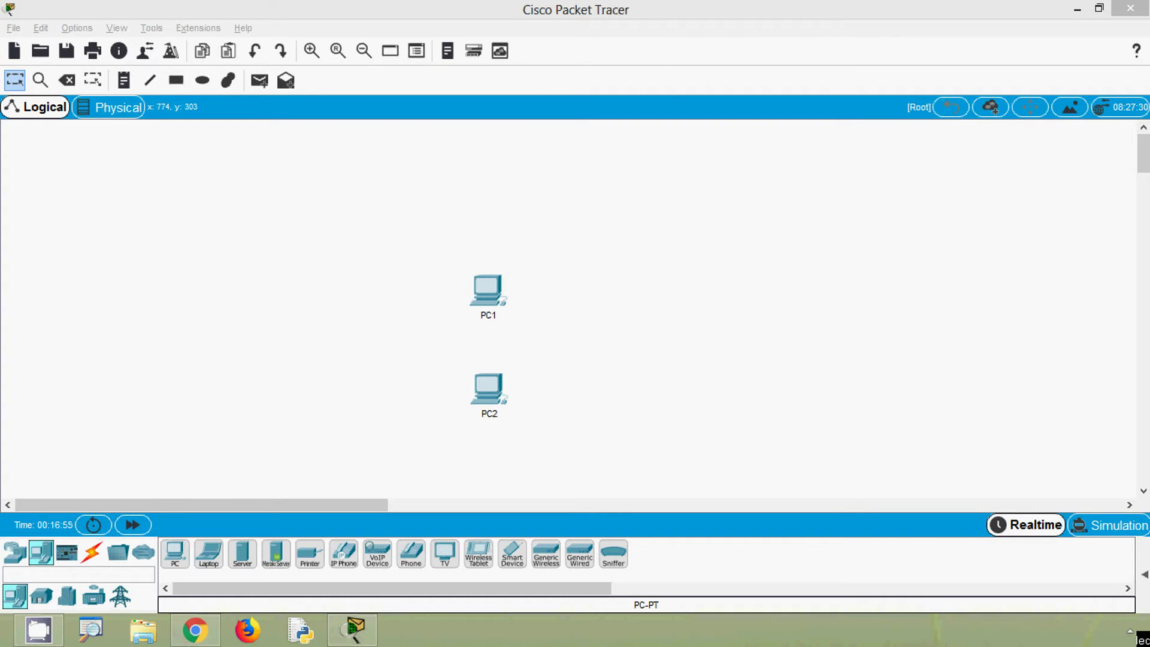
drag(488, 297, 458, 239)
drag(490, 410, 463, 388)
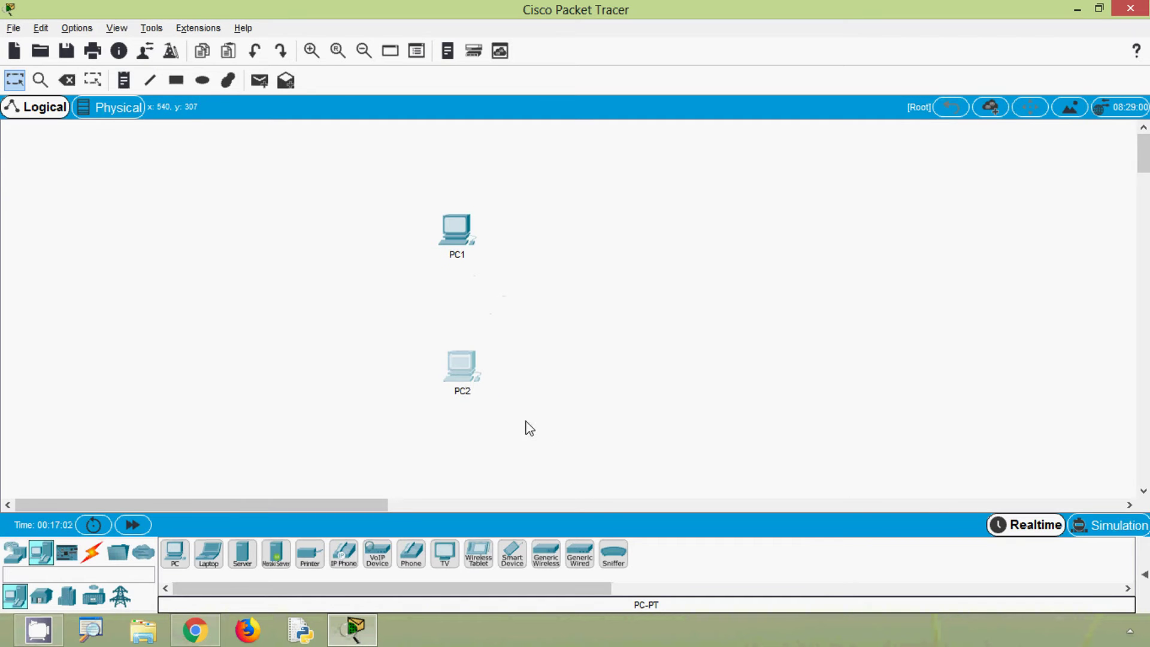
Enter 192.168.1.10 as the static IP address in PC2's IP configuration
click(463, 372)
click(356, 112)
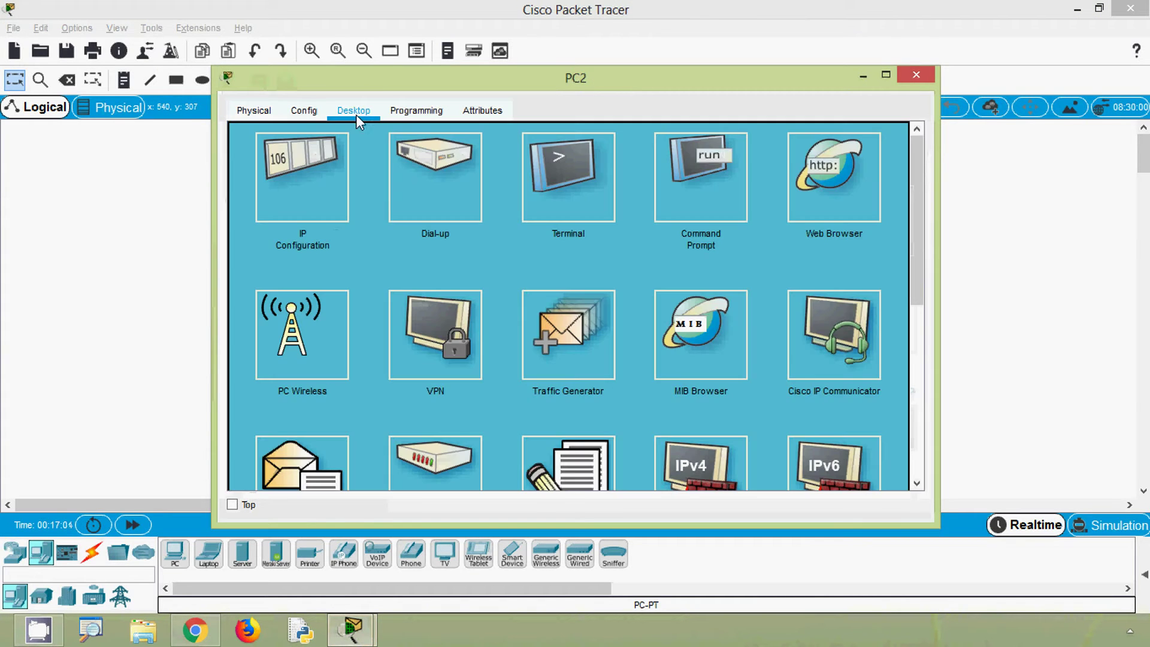
click(318, 185)
click(489, 160)
text(192.168.1.10)
click(482, 181)
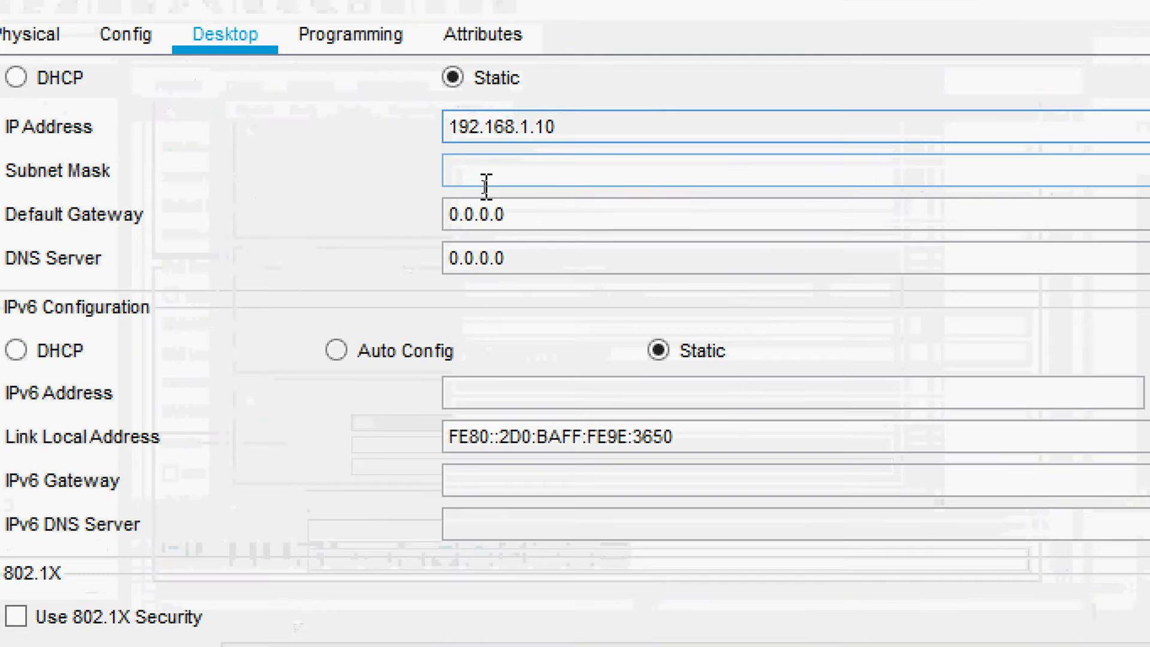
key(BackSpace)
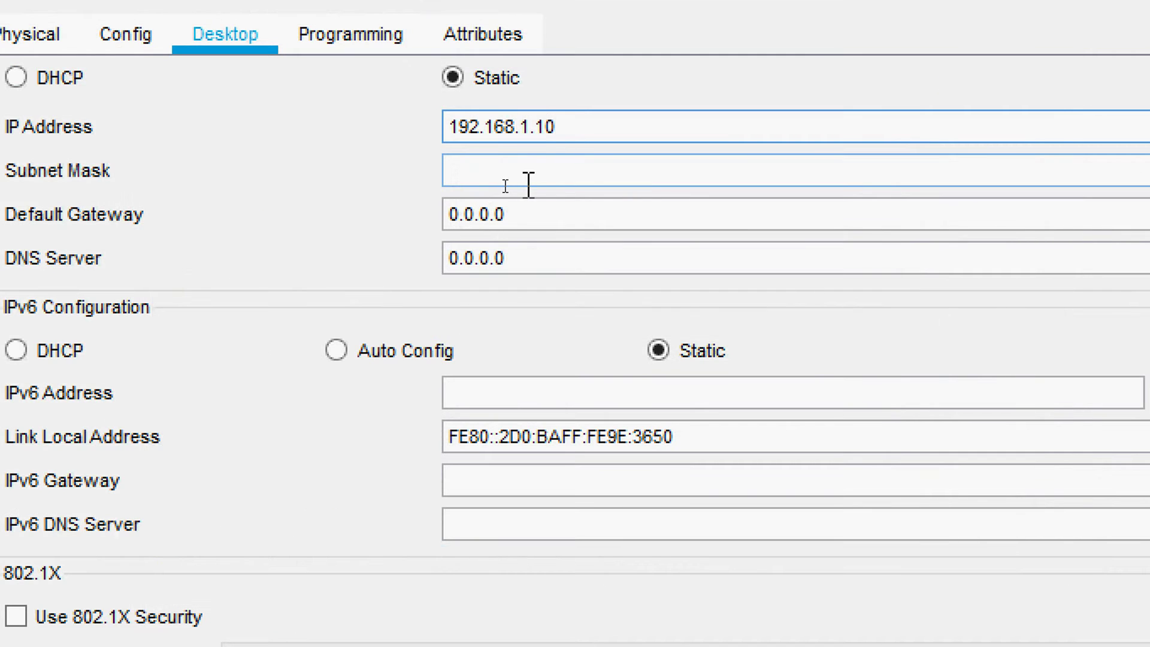
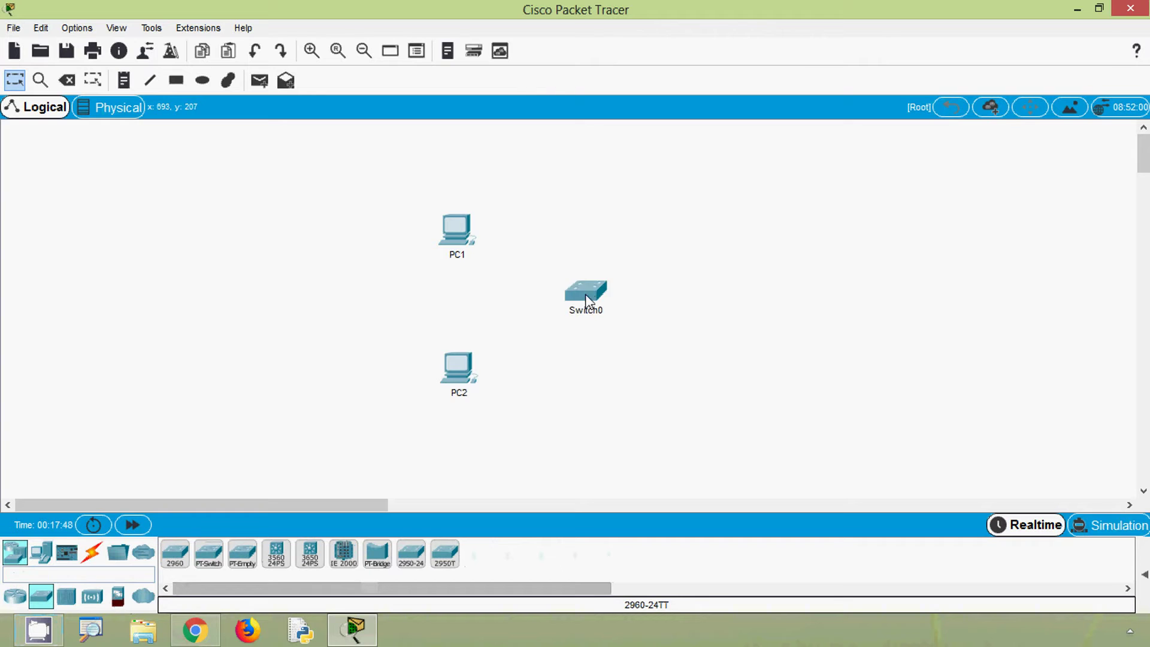
click(600, 309)
drag(600, 309, 574, 309)
click(575, 383)
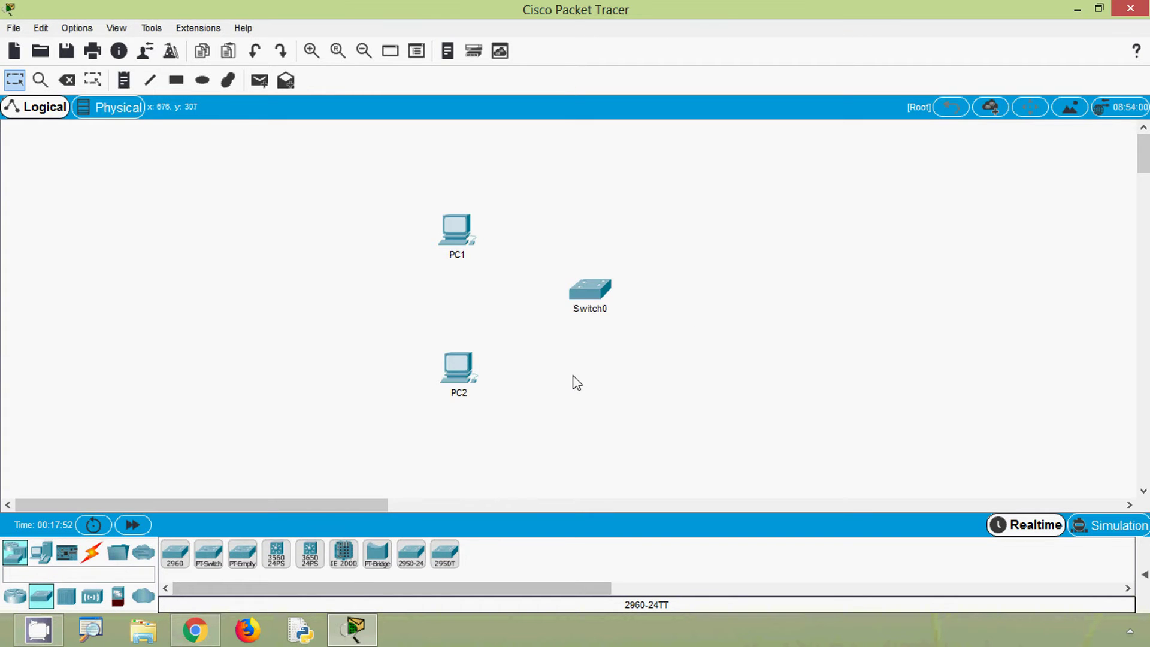
Rename the switch as S1 and move it slightly down, midway between the heights of the two PCs
click(600, 309)
drag(605, 308, 576, 309)
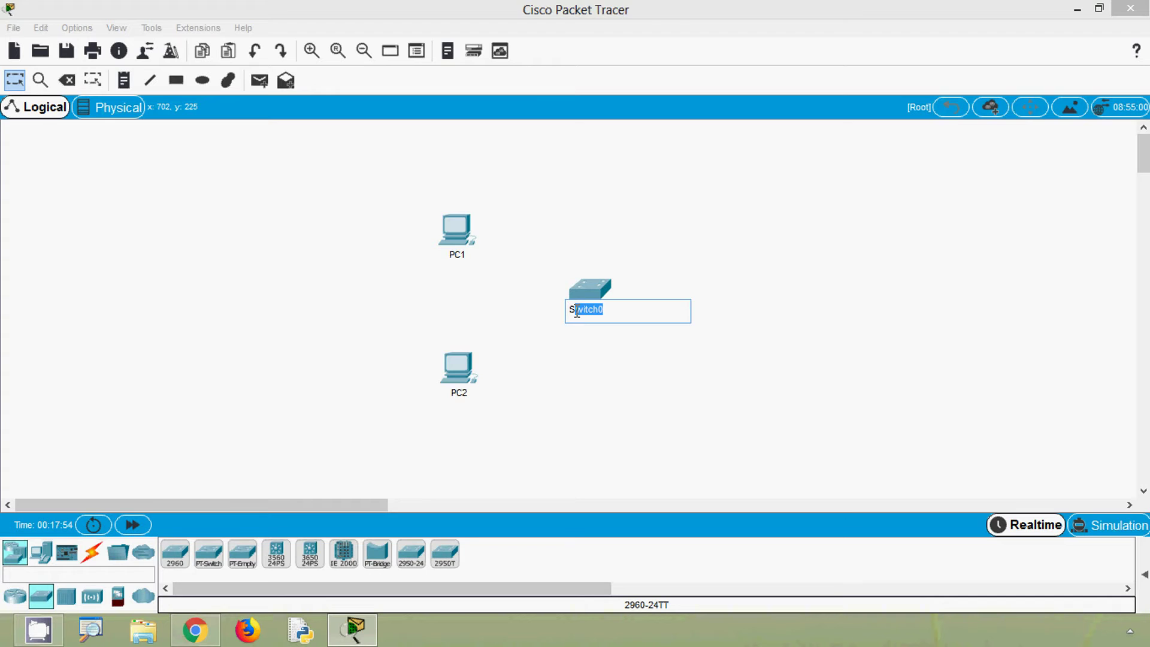
text(1)
key(Return)
drag(592, 299, 584, 321)
click(610, 375)
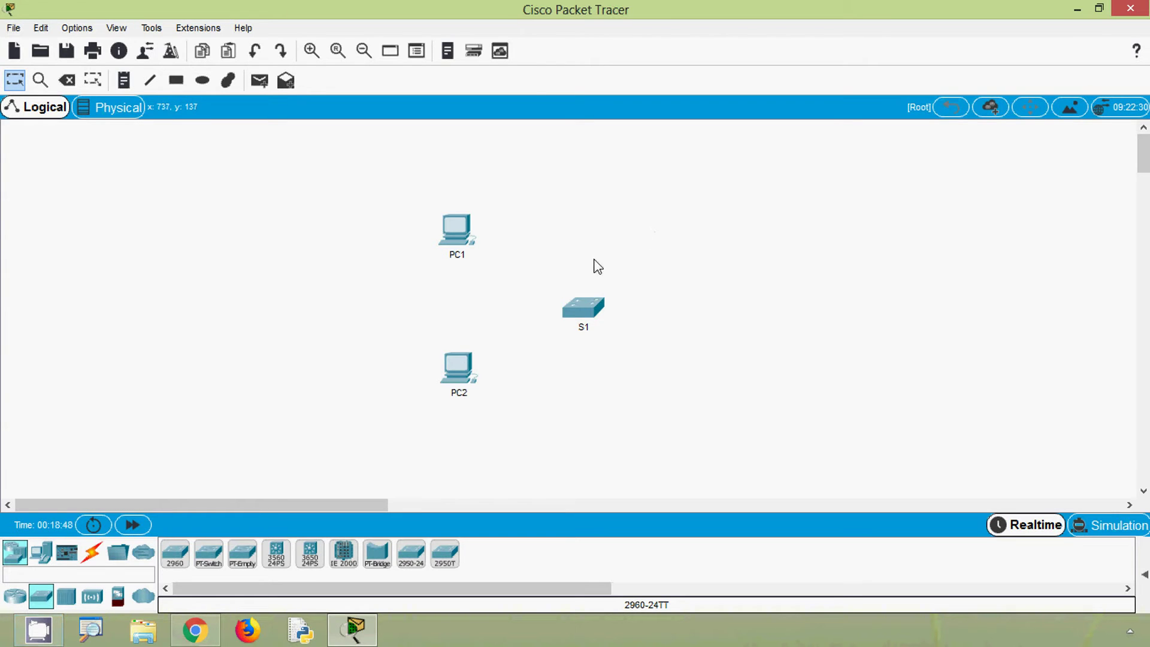
Connect switch S1 to PC1 with a Copper Straight-Through cable
click(92, 551)
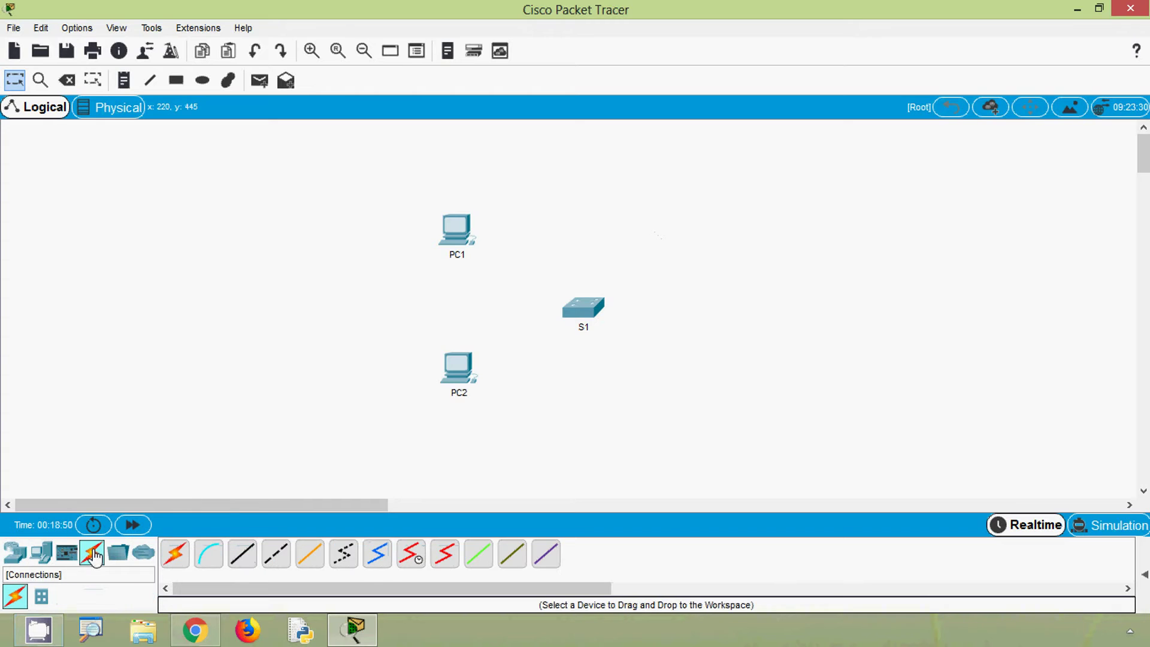
click(237, 565)
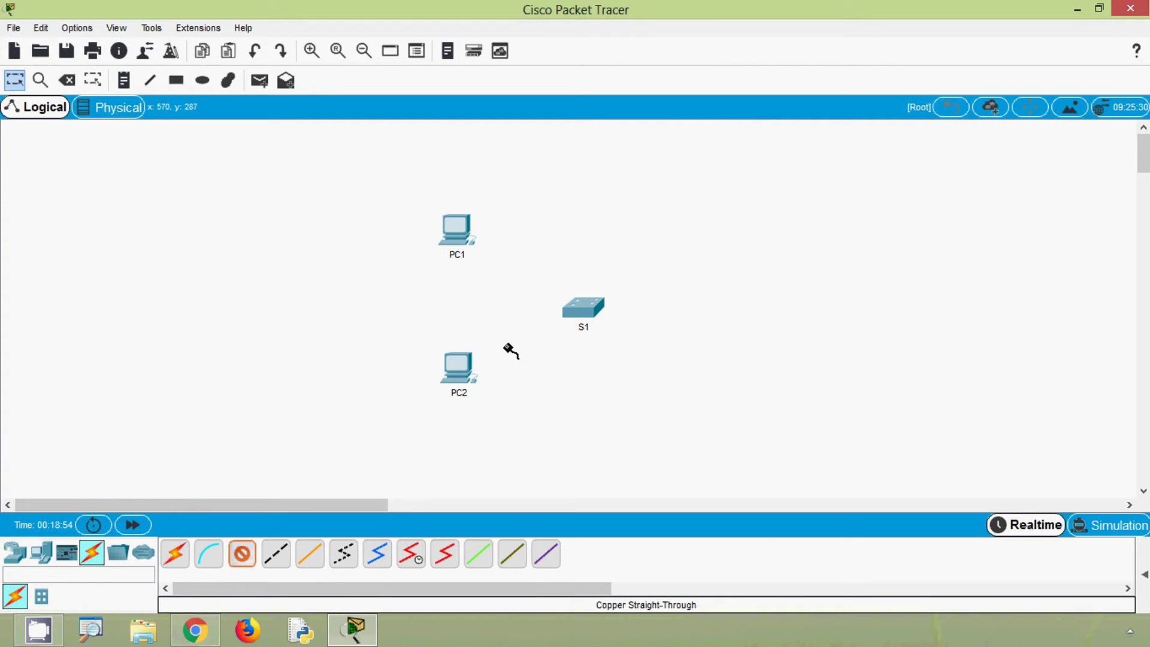
click(584, 315)
click(638, 34)
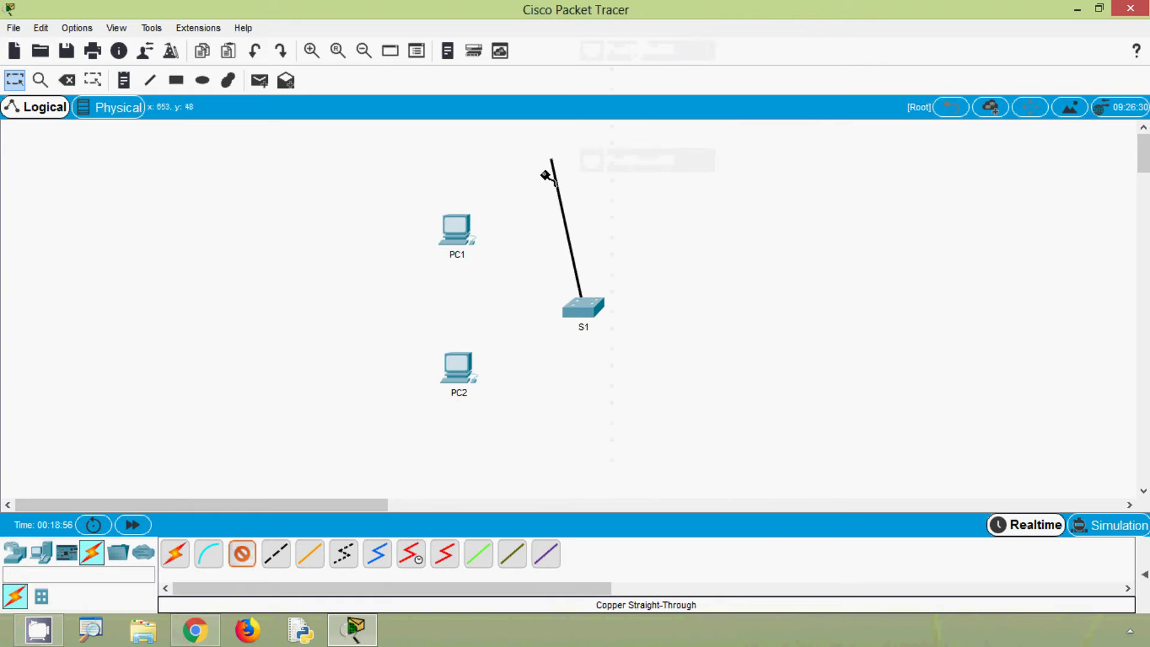
click(456, 228)
click(493, 285)
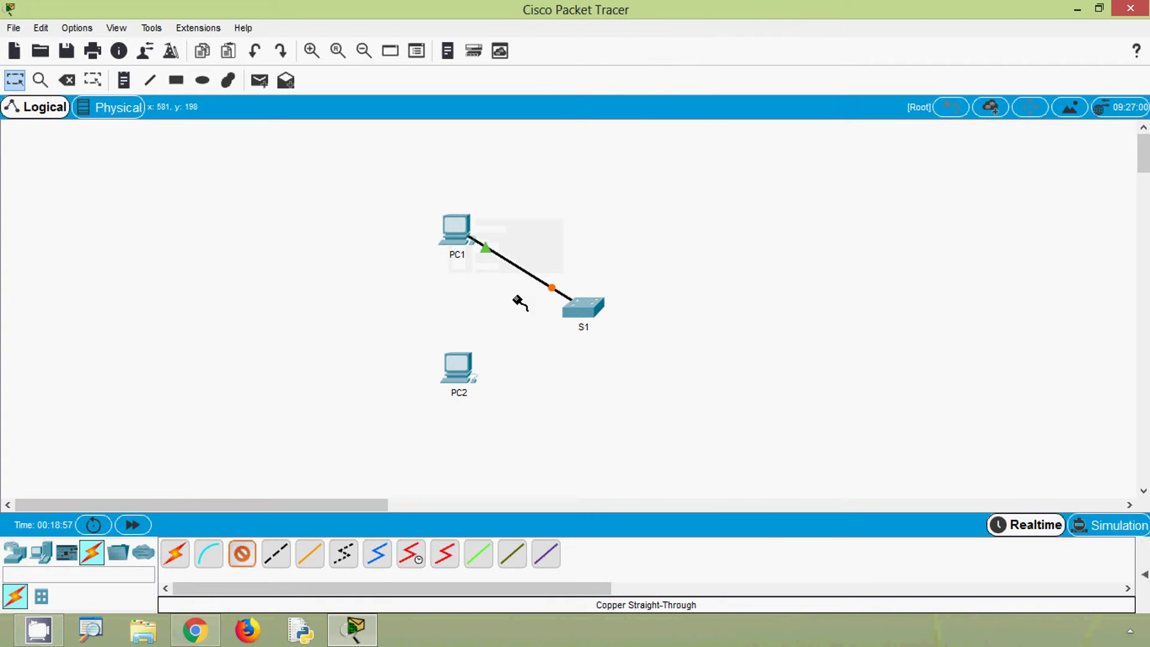
Connect FastEthernet0/2 on switch S1 to FastEthernet0 on PC2 with the Copper Straight-Through cable
click(573, 307)
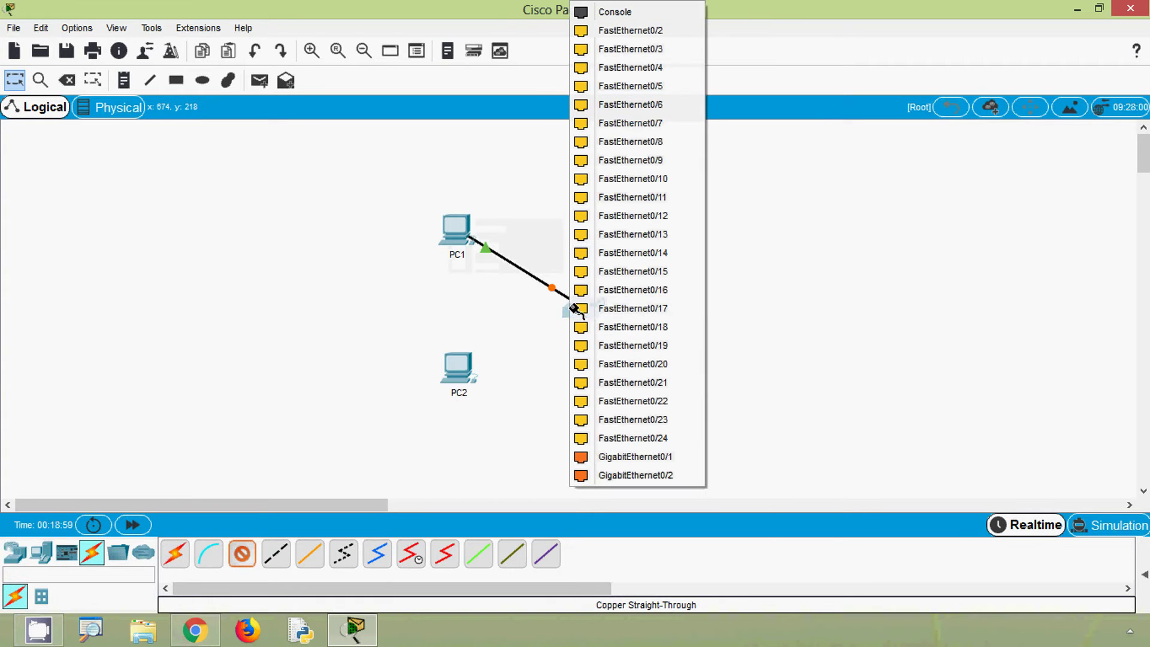
click(620, 30)
click(458, 366)
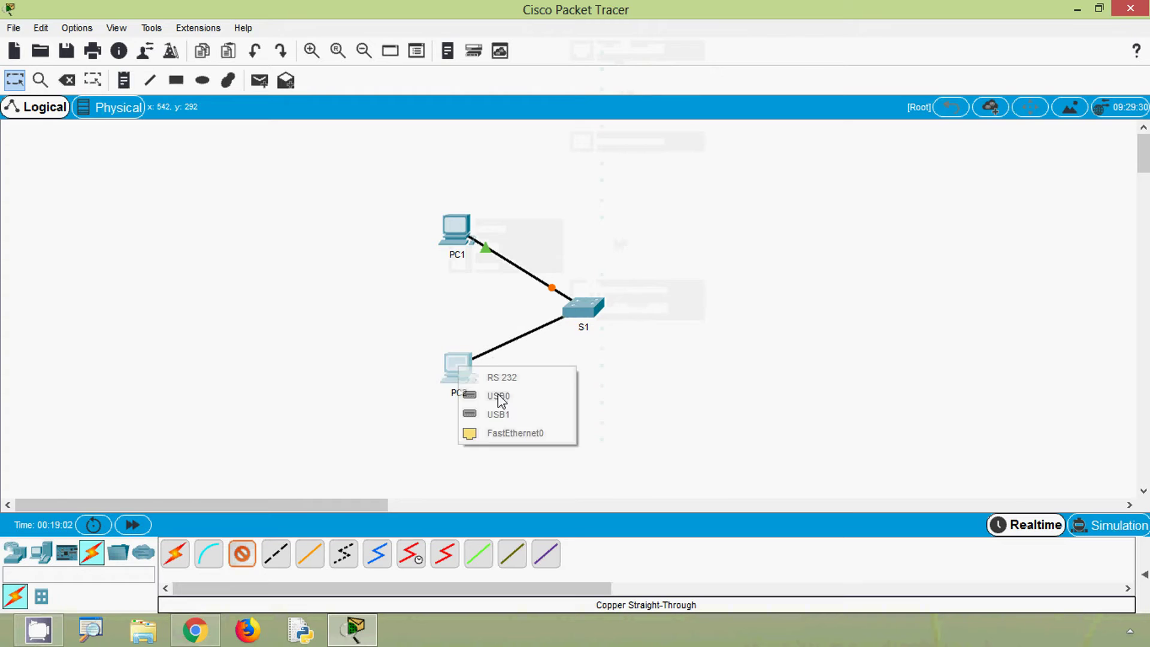
click(505, 432)
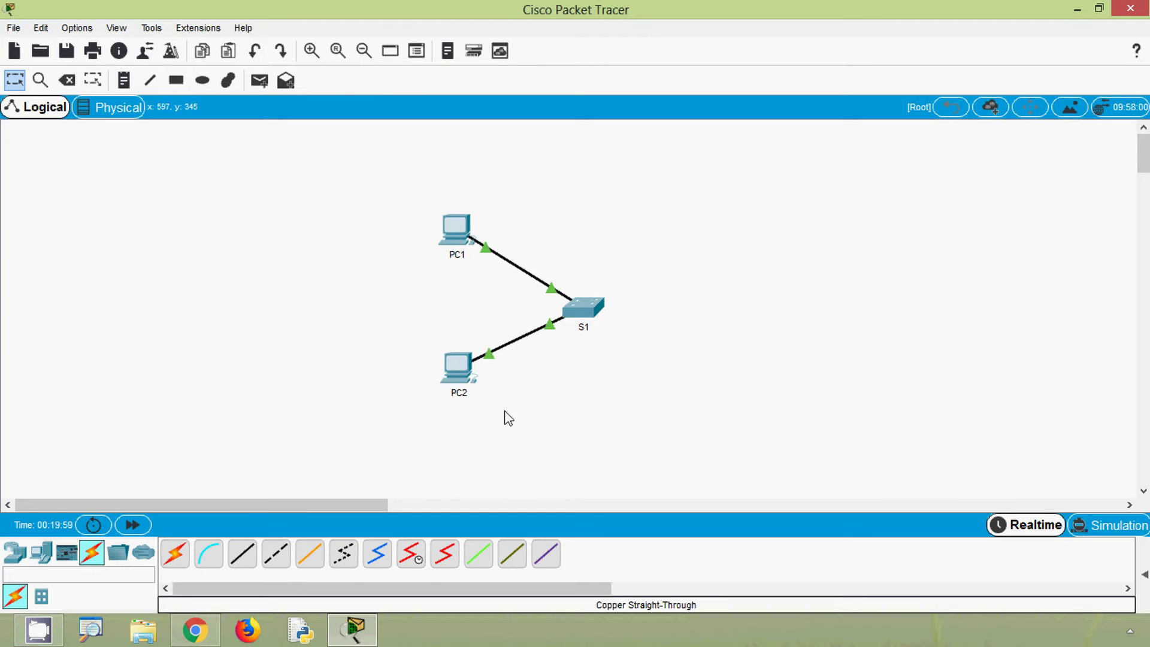
Ping 192.168.1.10 from PC2's command prompt
click(459, 233)
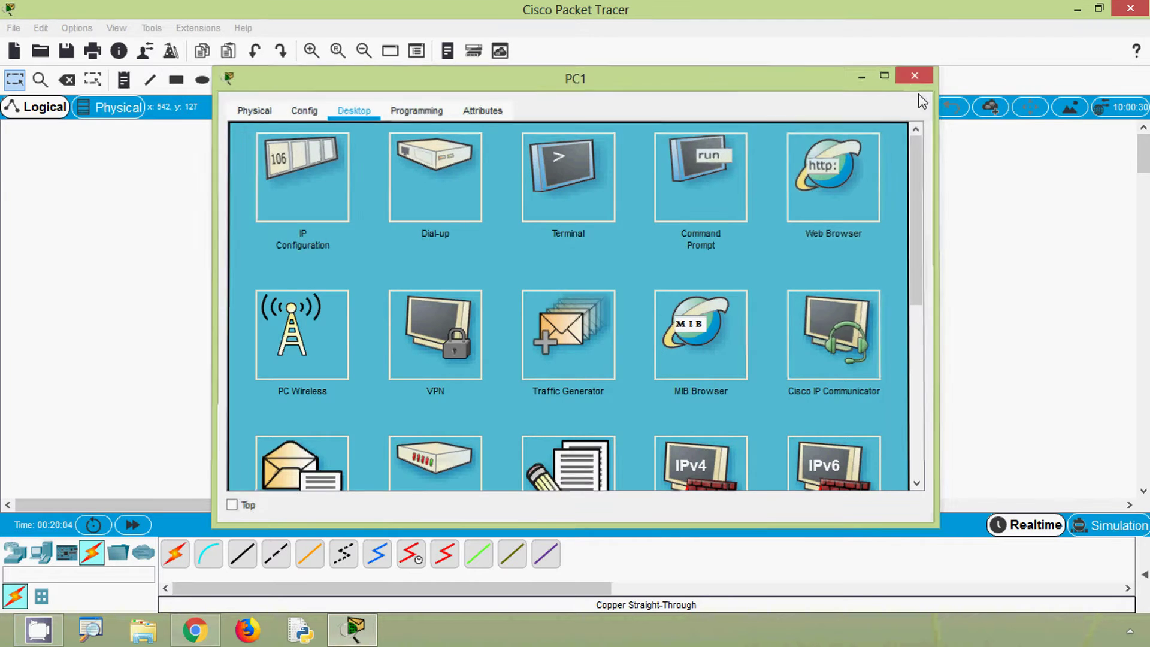
click(915, 75)
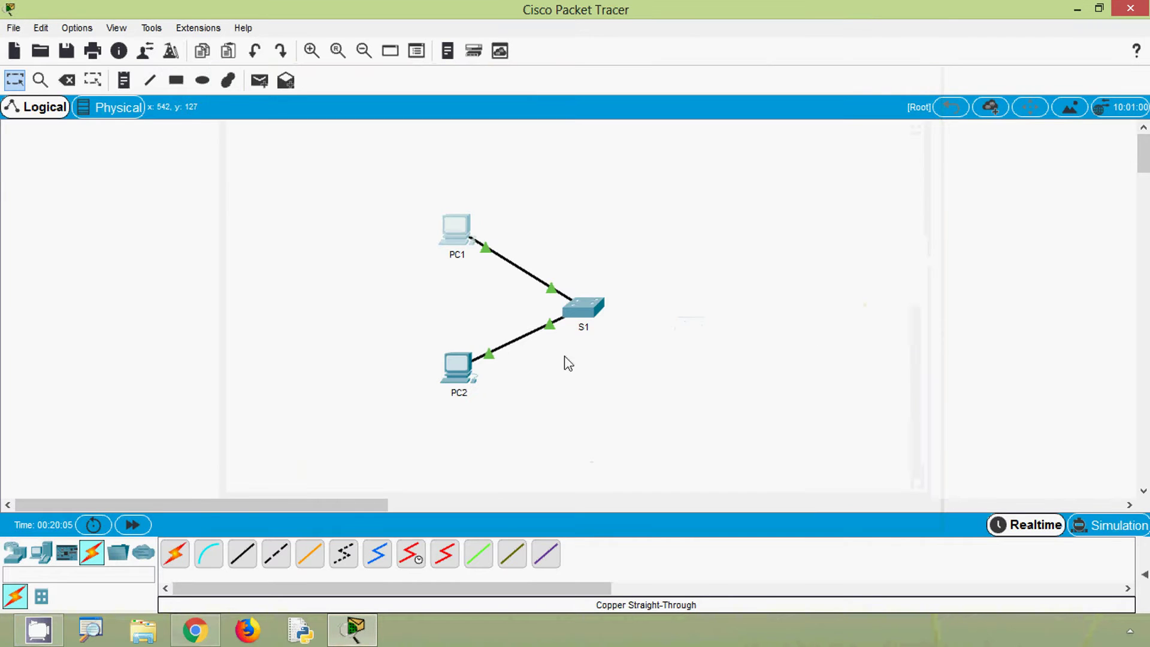
drag(458, 368, 450, 368)
click(449, 367)
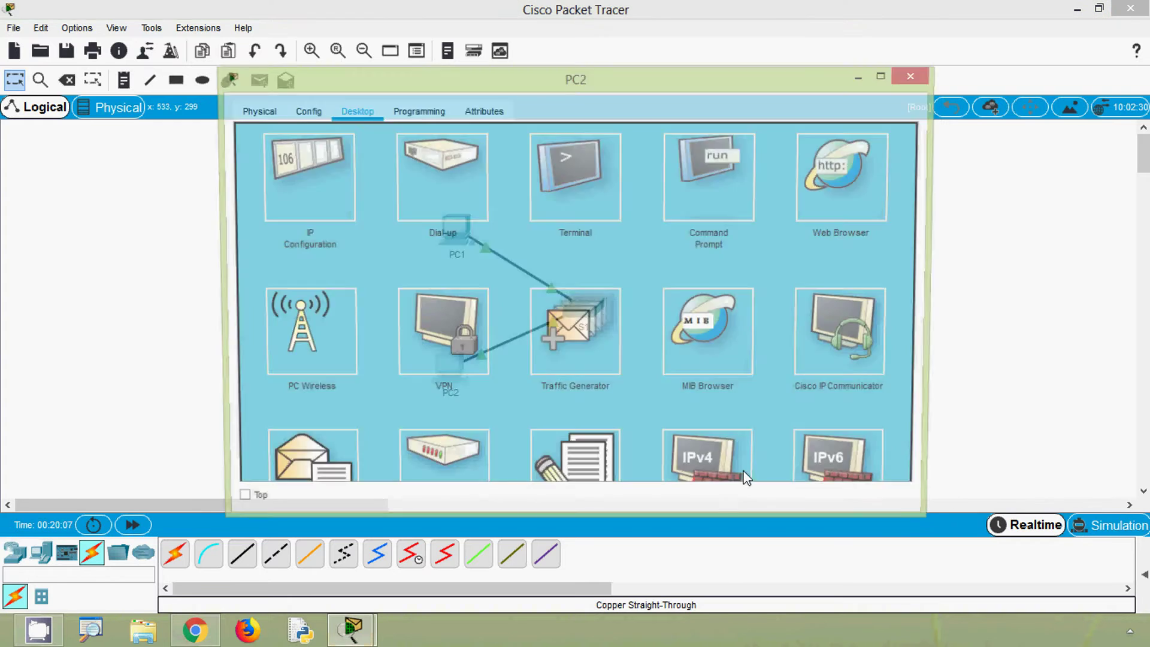
click(704, 182)
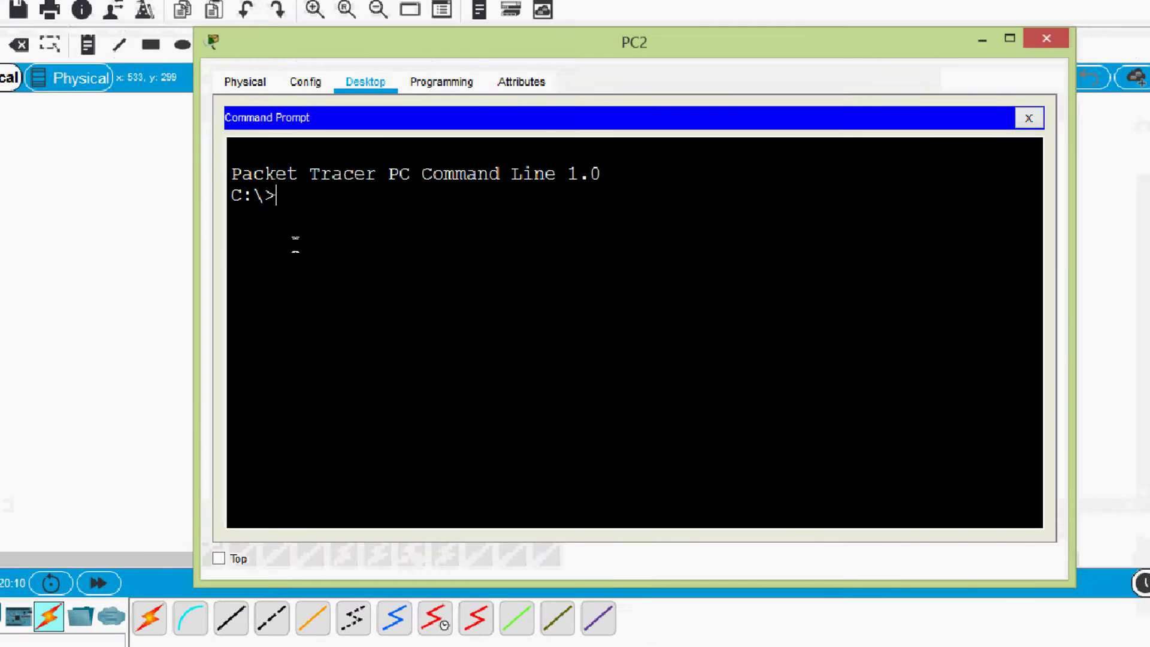
text(ping )
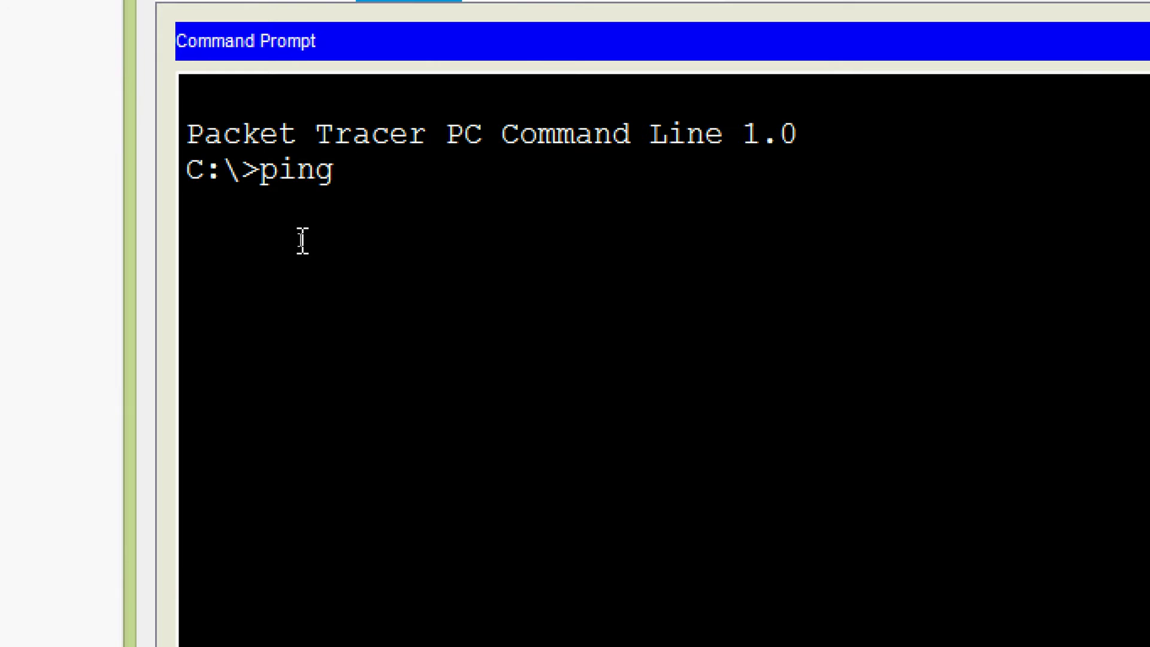
text(192.168.1.10)
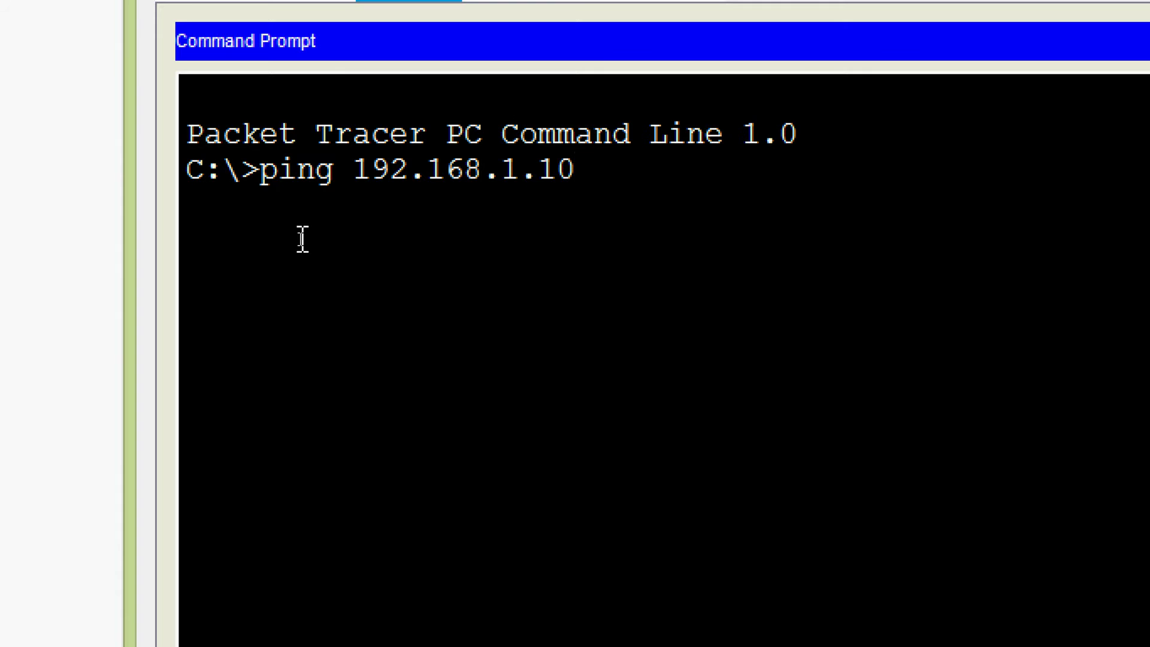
key(Return)
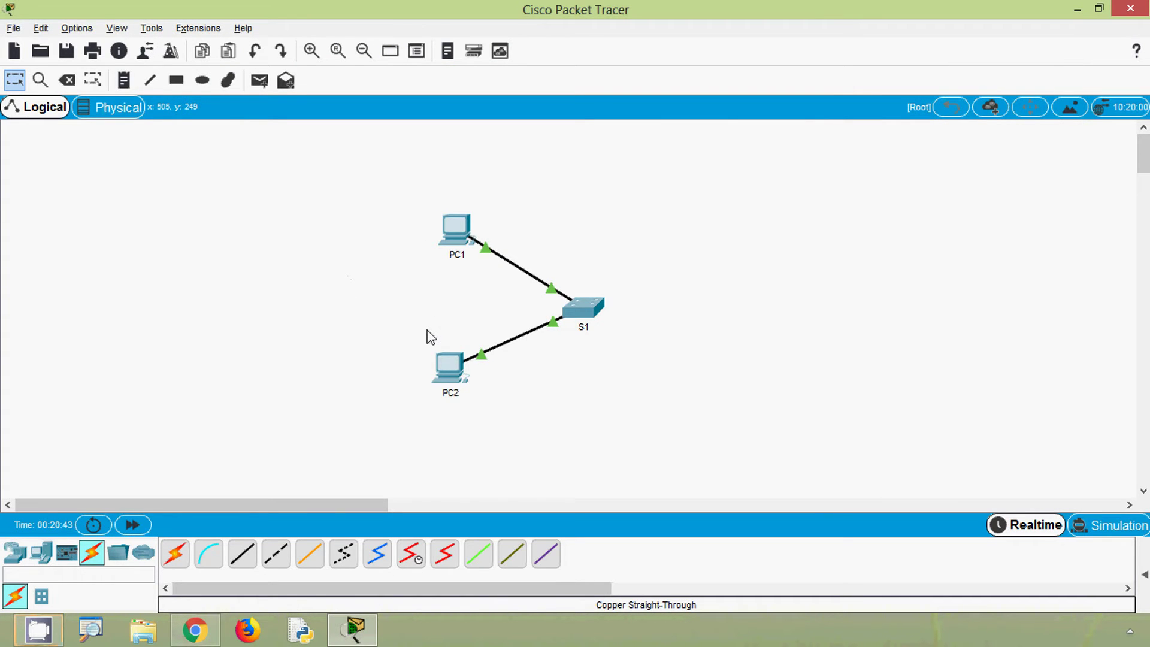
Add two more PCs side by side to the right of switch S1, with a wide gap between them
click(47, 554)
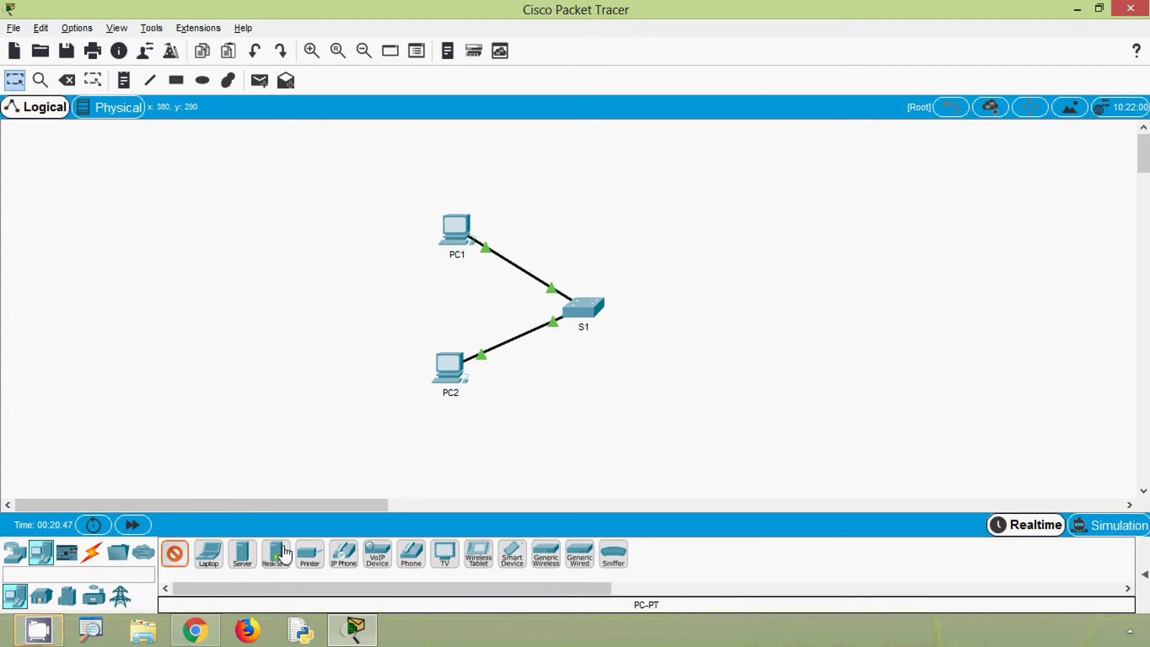
click(732, 313)
click(926, 303)
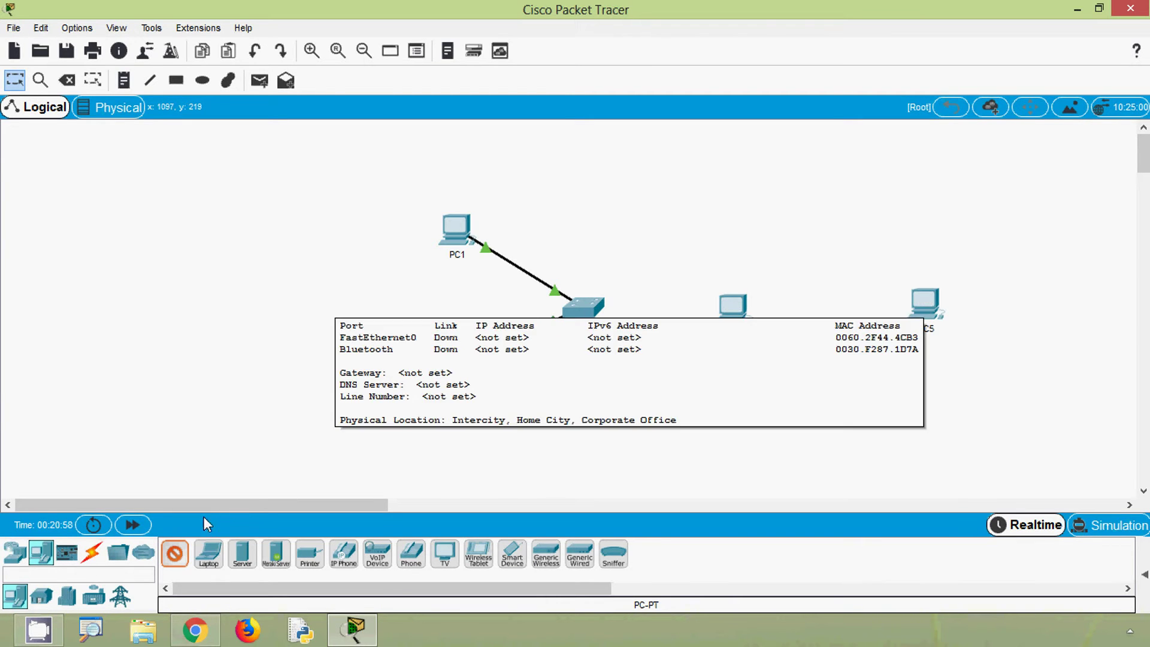
Connect PC4 to PC5 with a Copper Cross-Over cable, using FastEthernet0 on both PCs
click(91, 556)
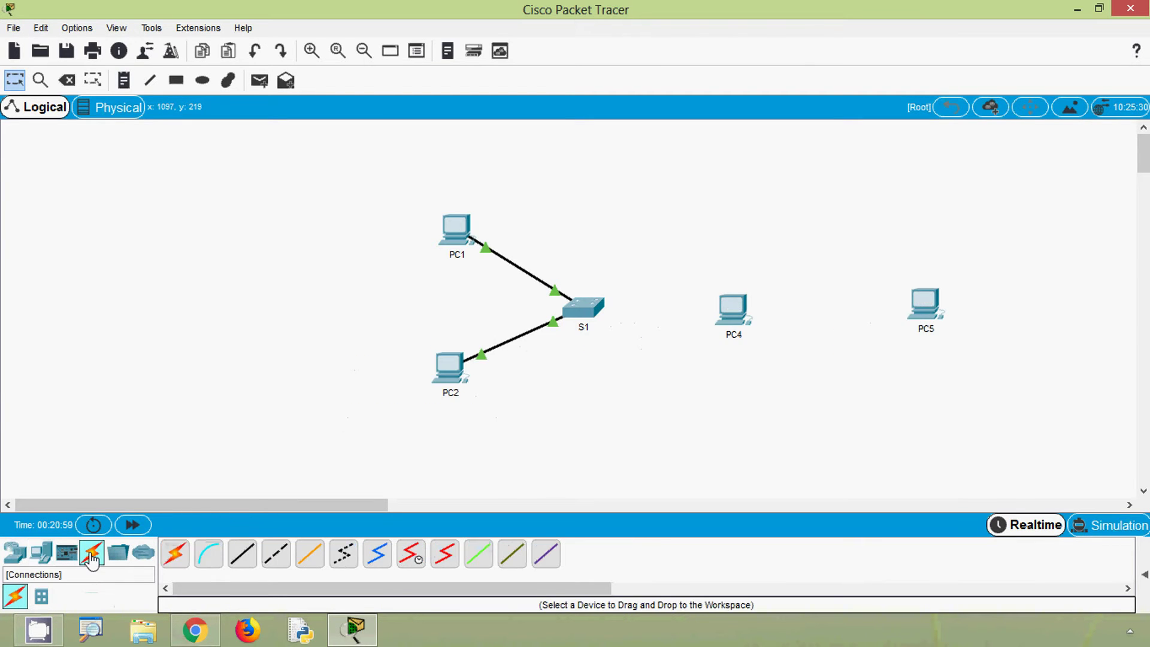
click(275, 560)
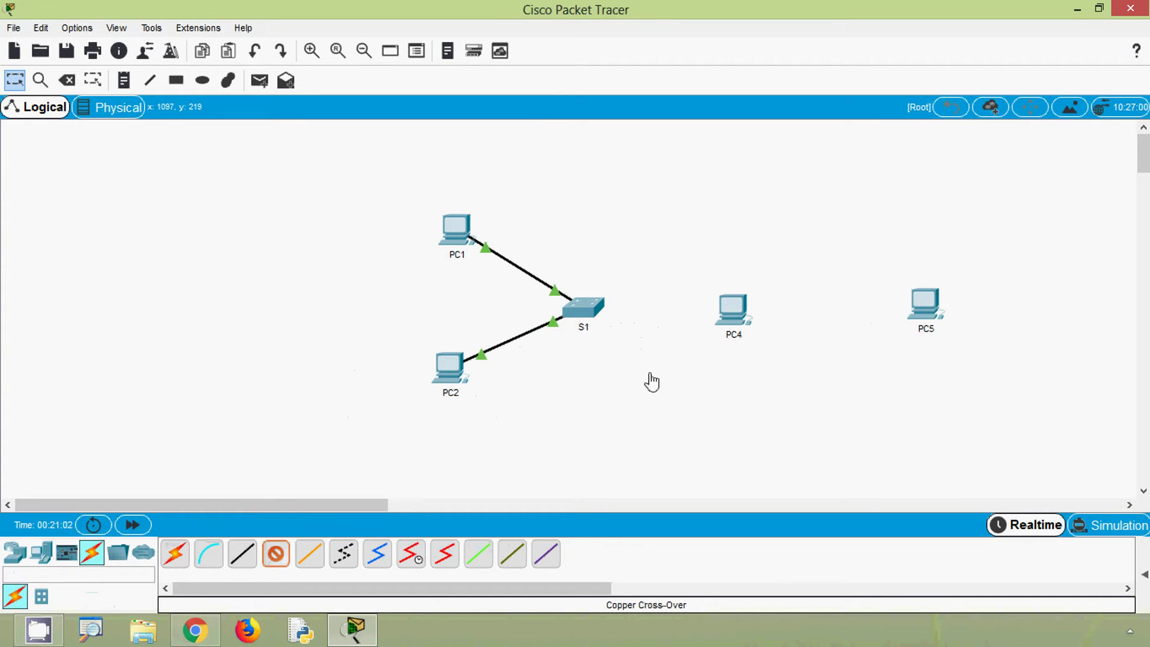
click(736, 311)
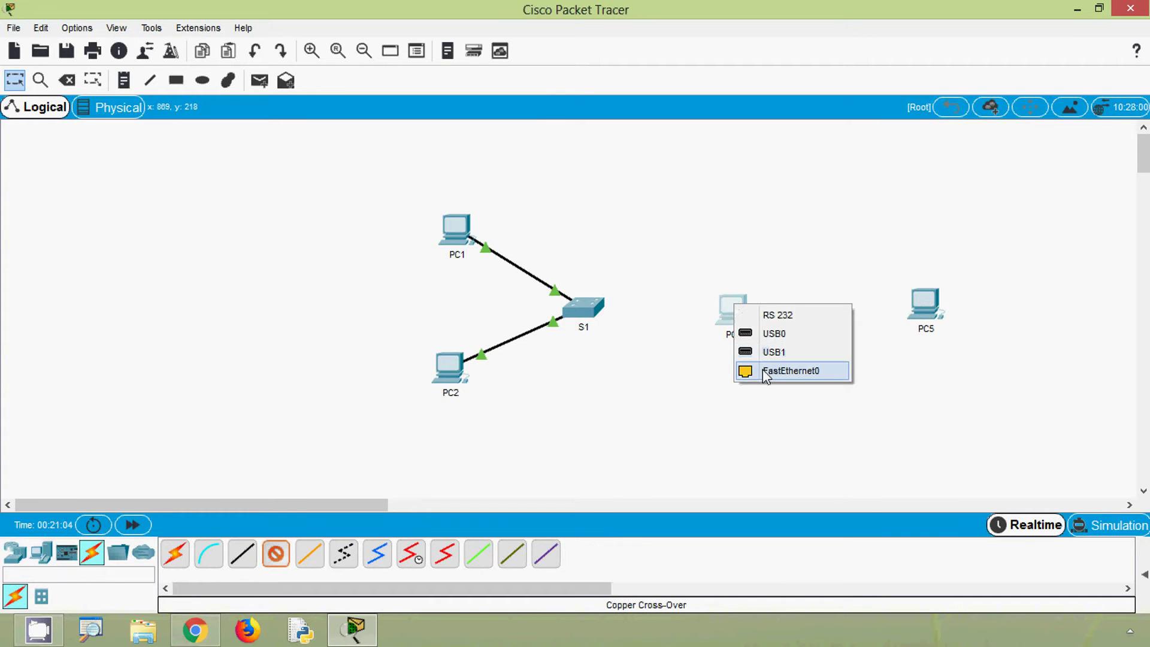
click(763, 369)
click(925, 314)
click(949, 367)
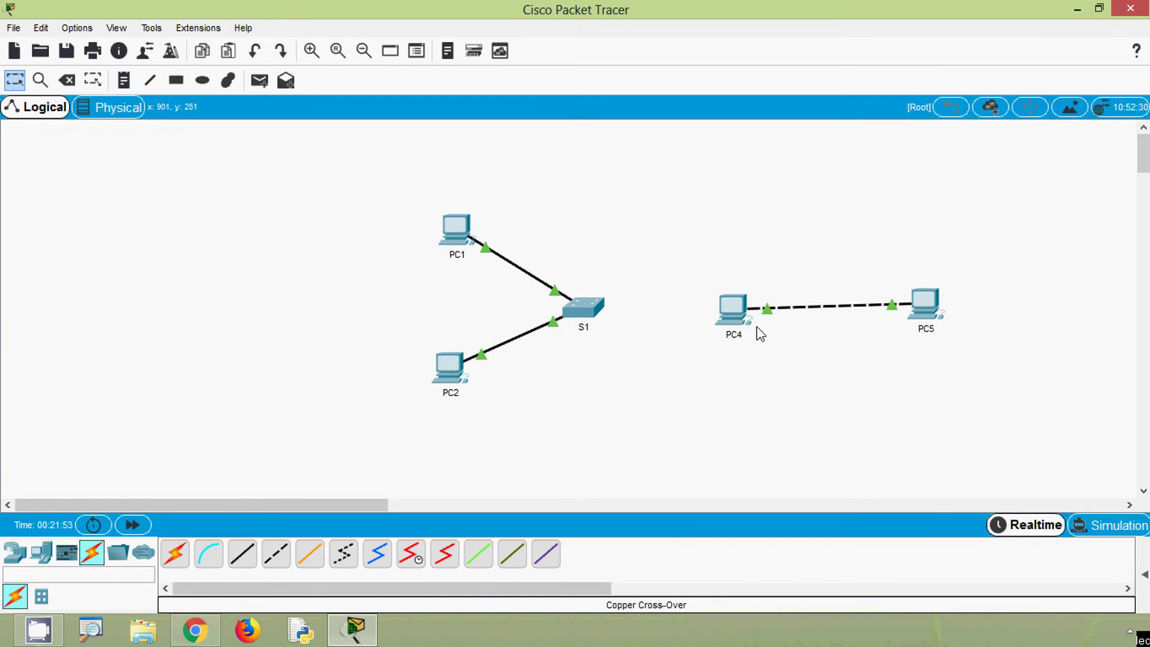
Give PC4 the static IP address 192.168.1.10 with the default subnet mask 255.255.255.0
click(743, 318)
click(353, 110)
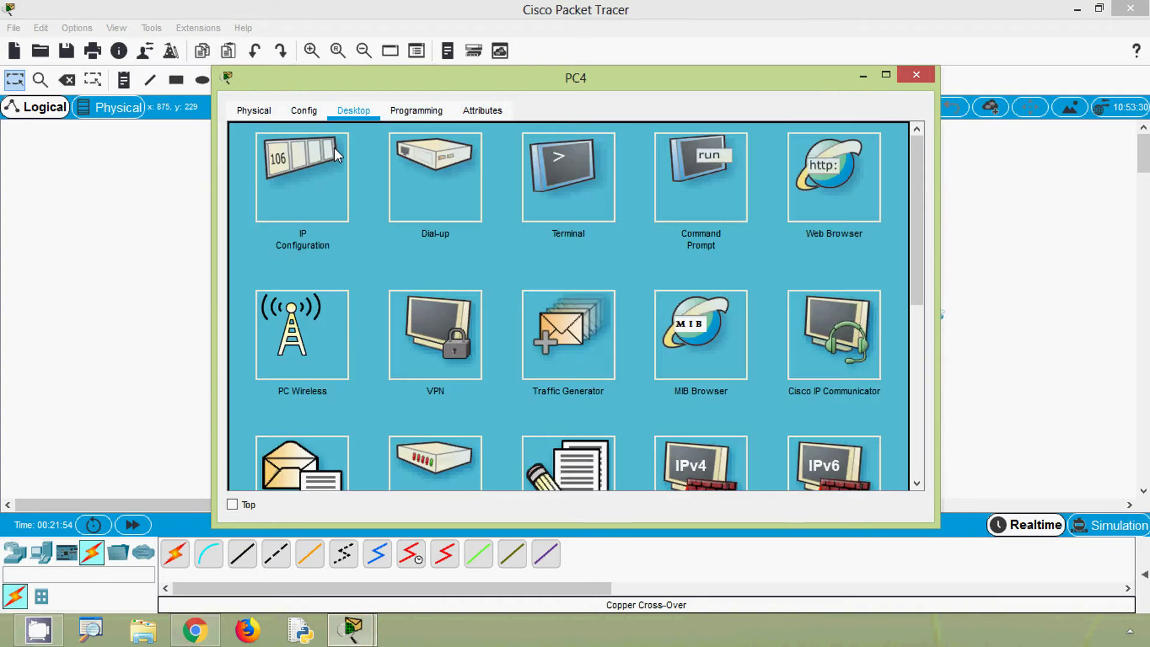
click(326, 162)
click(469, 153)
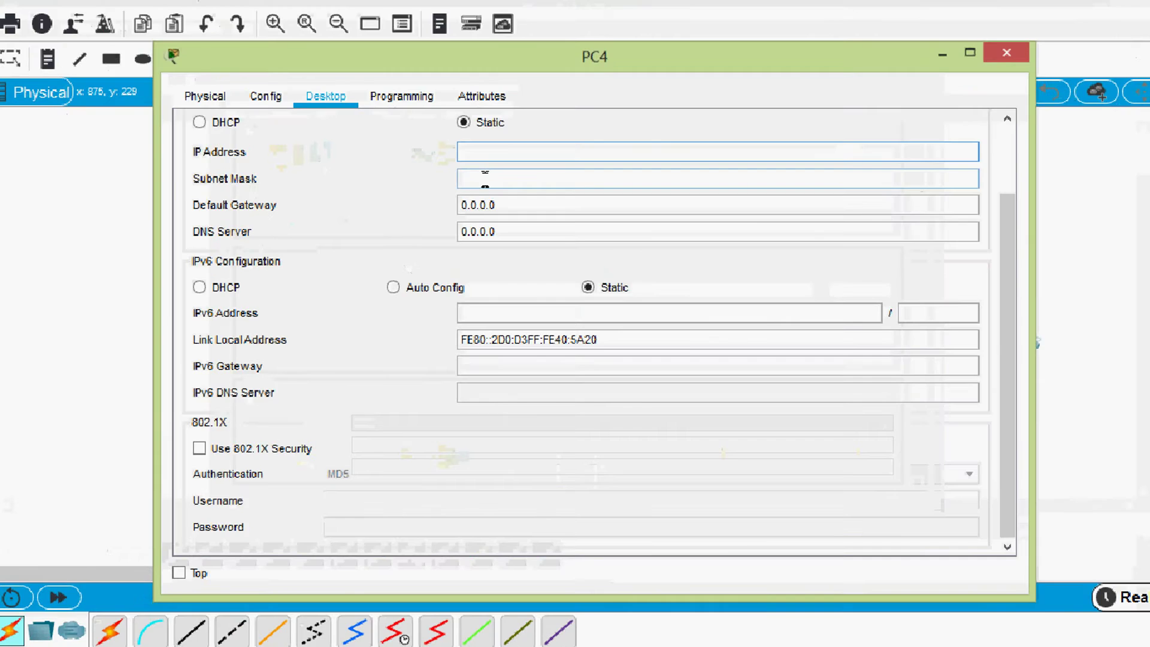
text(192)
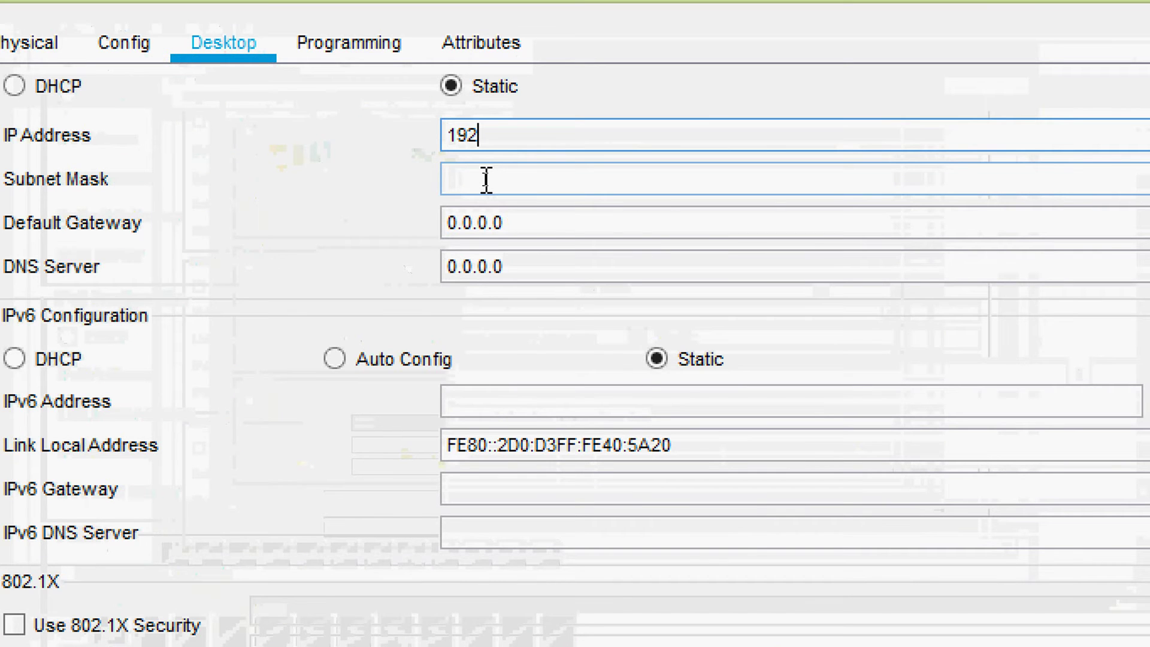
text(.168.1.)
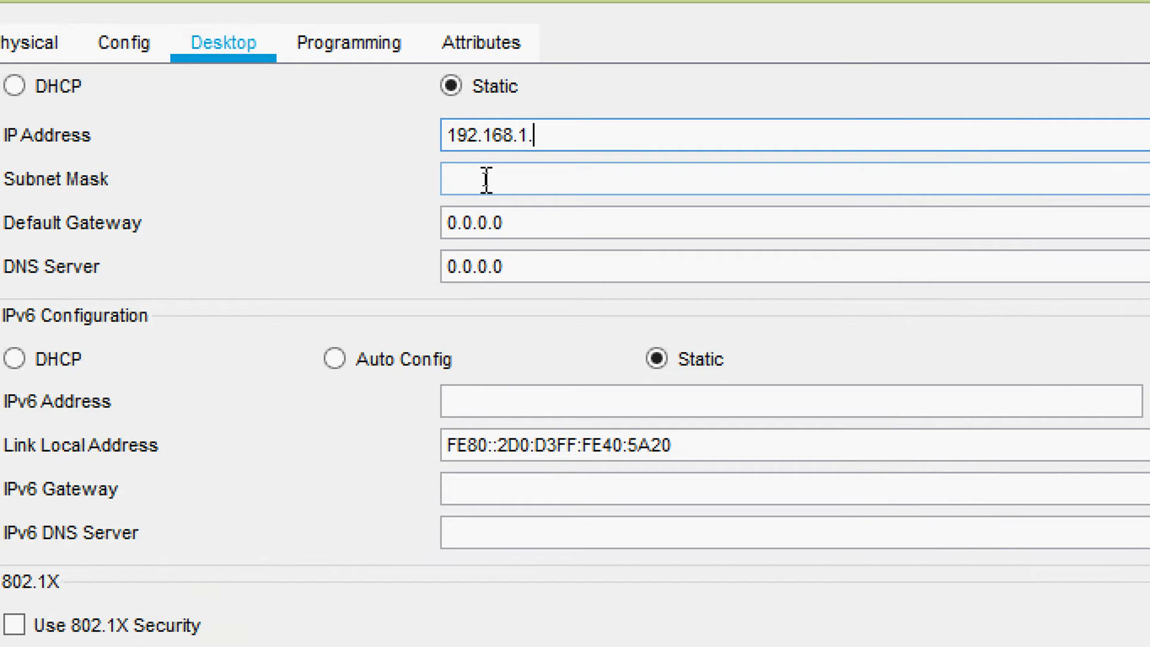
text(20)
key(BackSpace)
key(BackSpace)
text(10)
drag(617, 149, 385, 135)
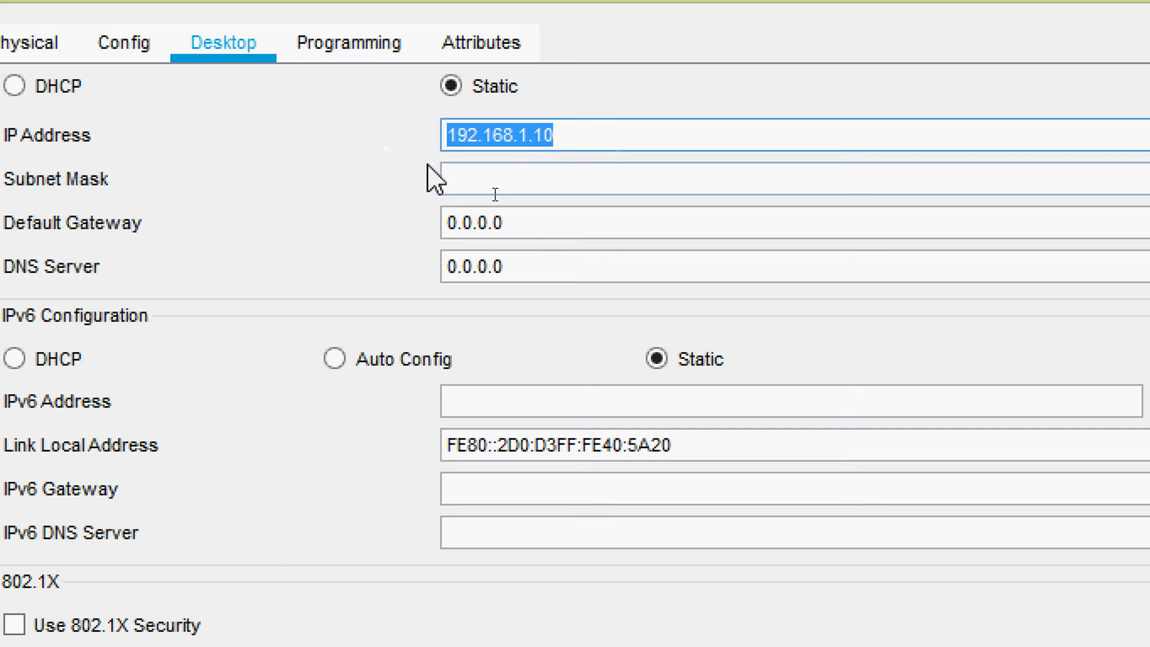
click(532, 179)
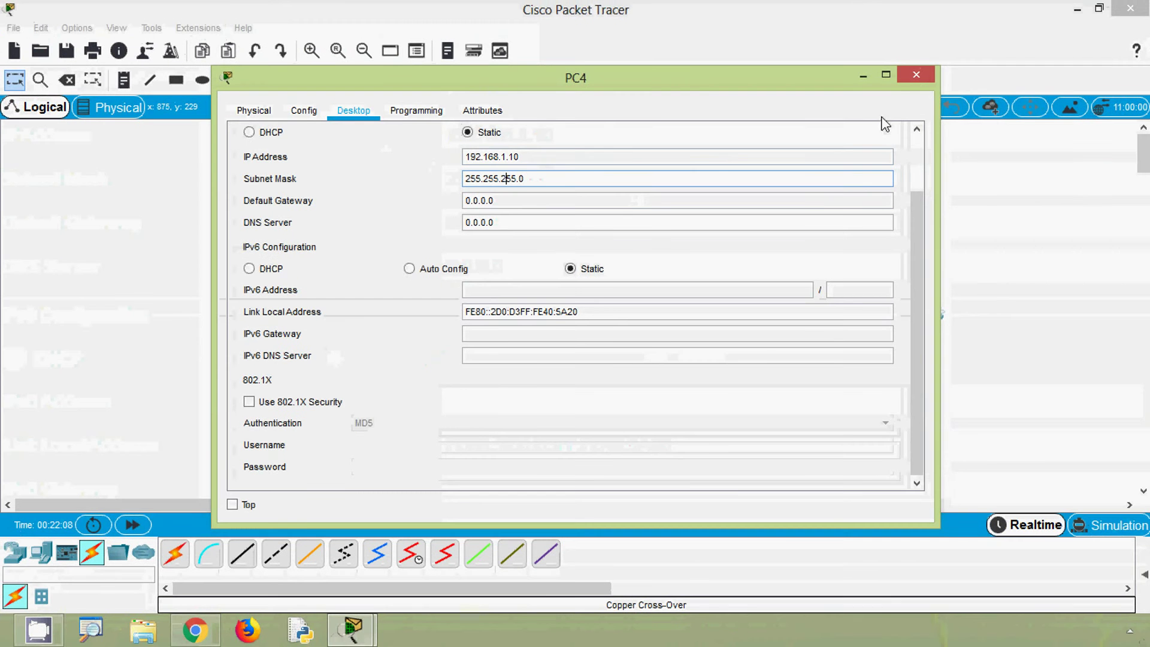
click(917, 75)
Give PC5 the static IP address 192.168.1.11 with the default subnet mask 255.255.255.0
click(926, 301)
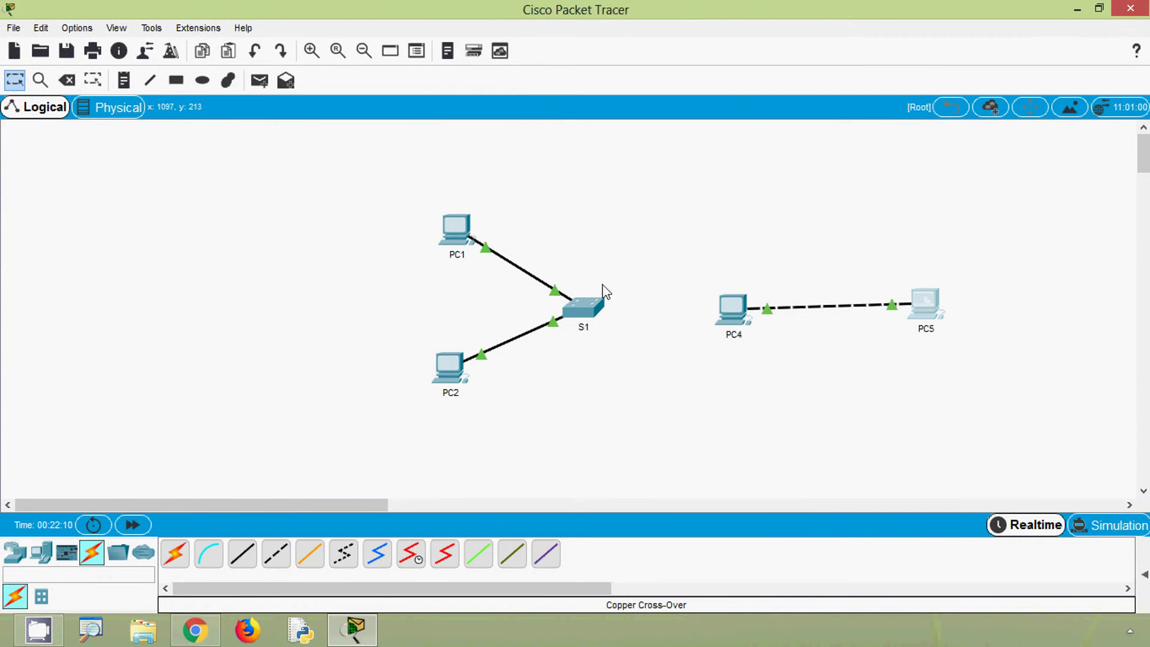
click(353, 113)
click(321, 168)
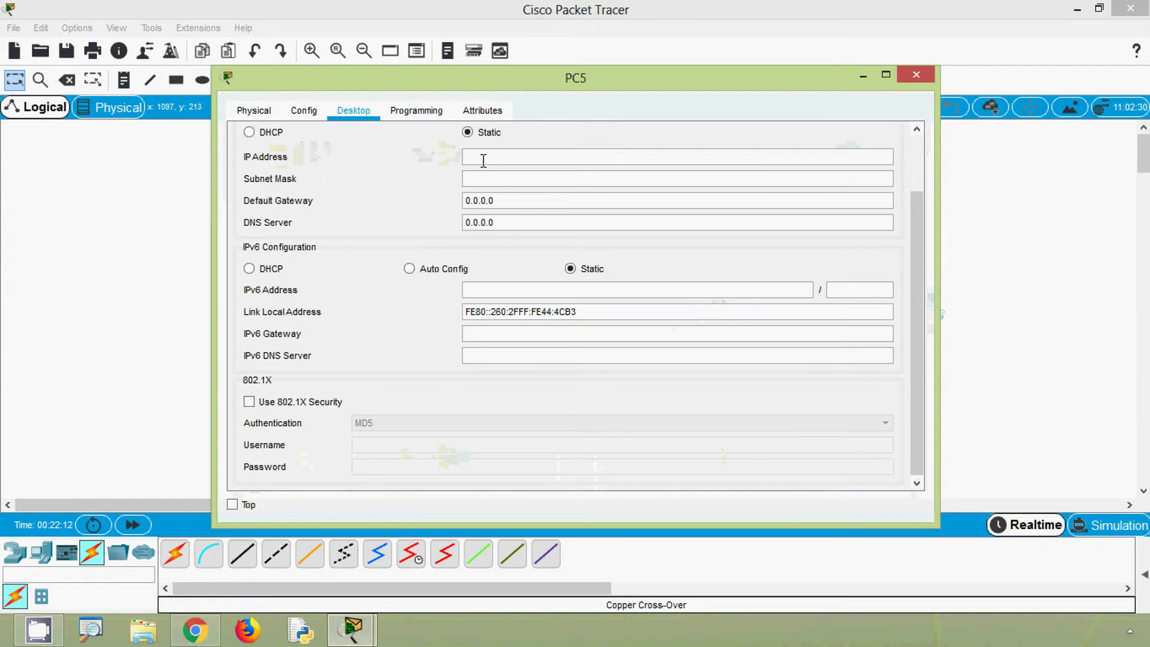
click(484, 157)
text(192.168.1.10)
key(BackSpace)
text(1)
click(511, 179)
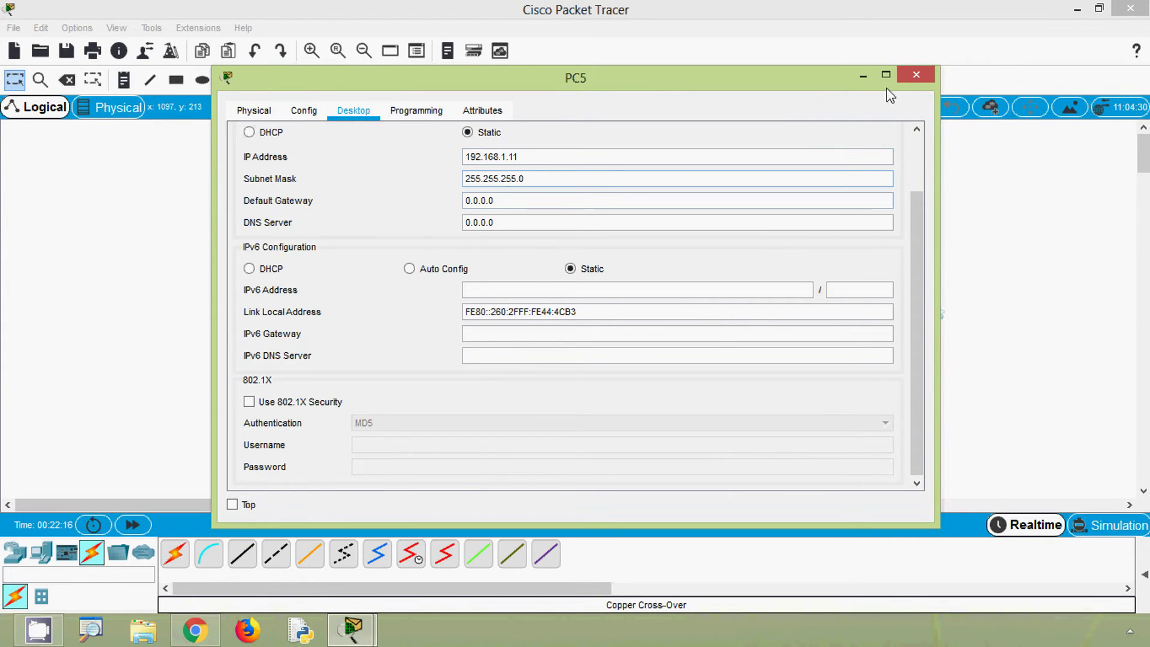
click(914, 75)
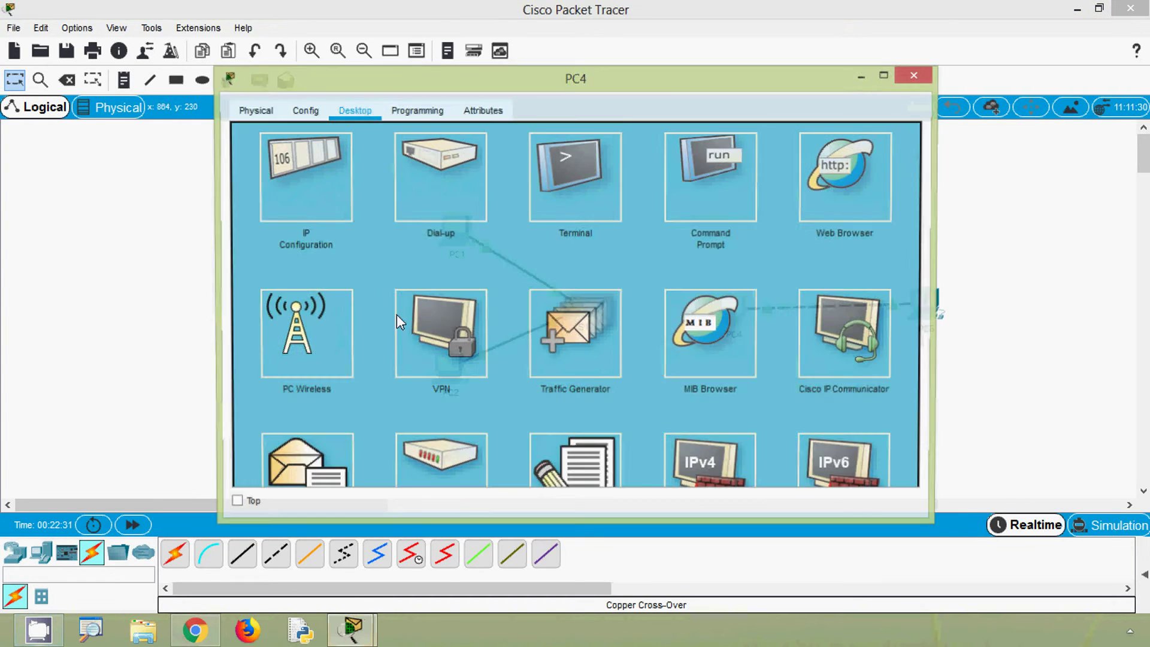
Ping 192.168.1.11 from PC4's command prompt
click(692, 199)
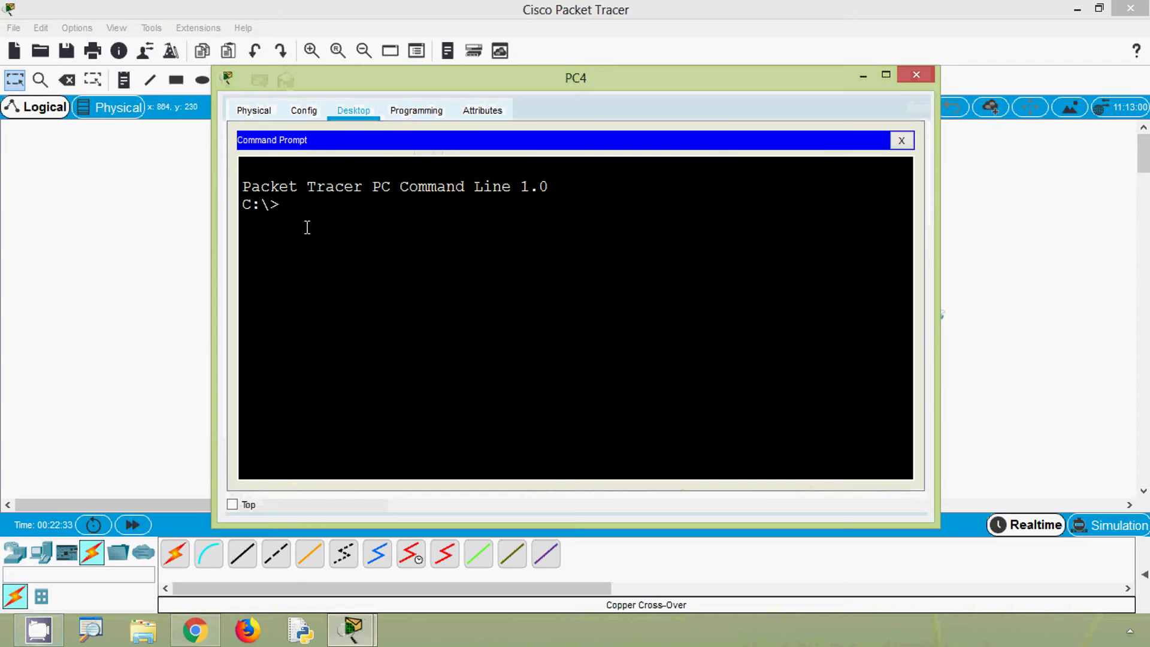
text(ping)
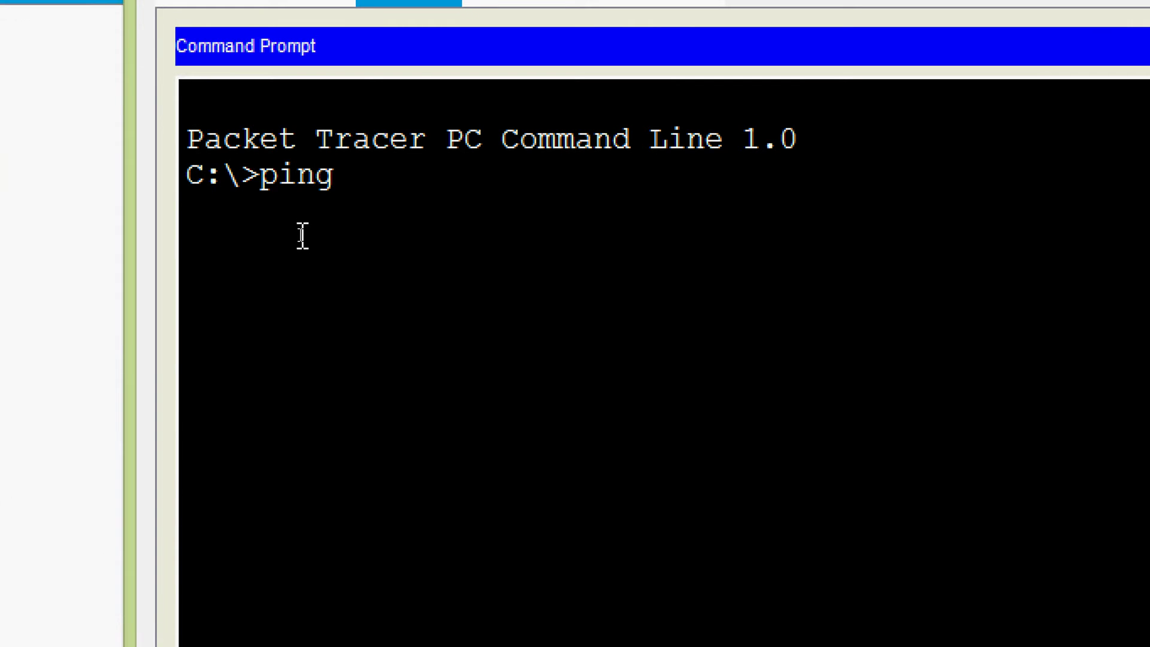
text( 192.168.)
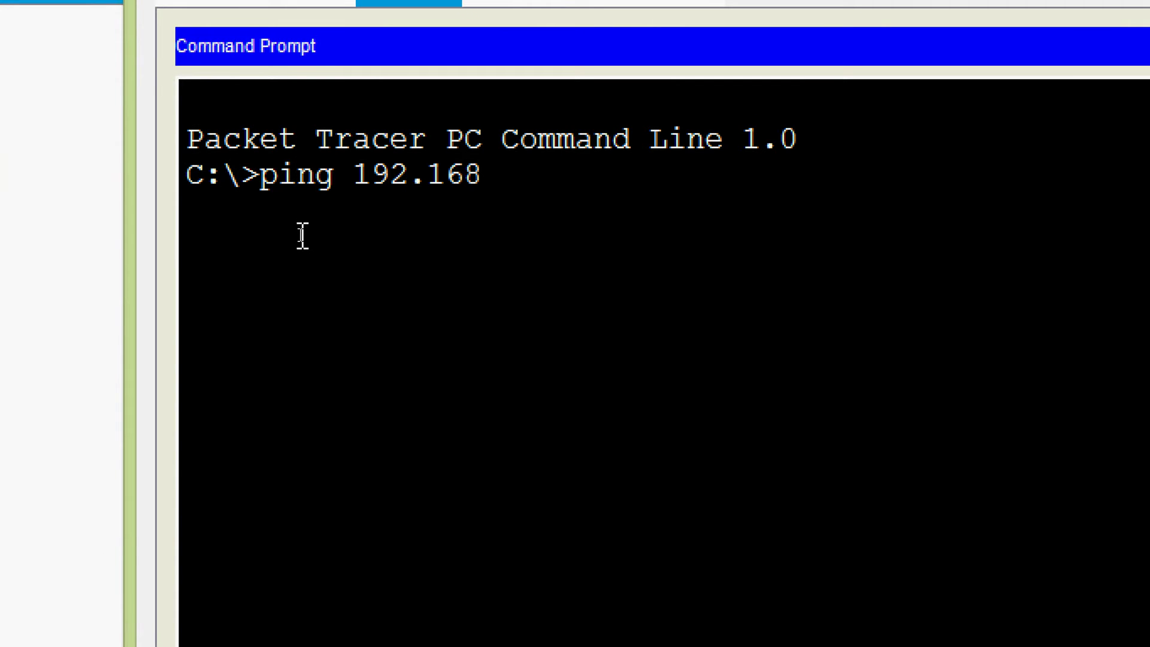
text(1.11)
key(Return)
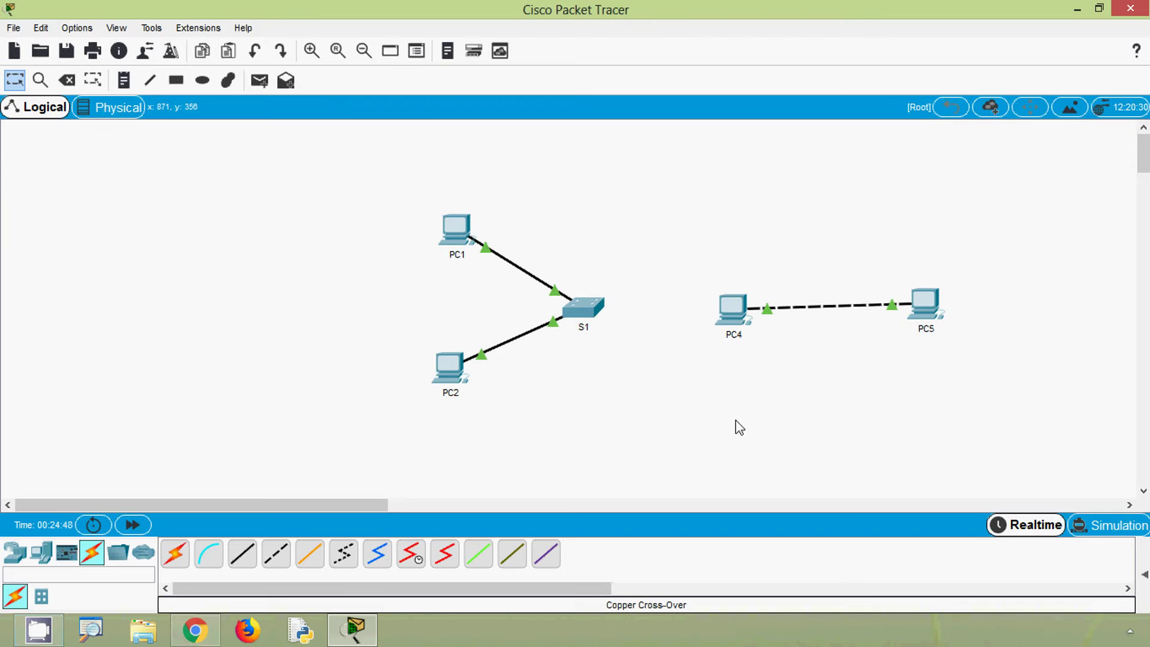
Move PC1, PC2 and switch S1 together to the left, opening a wide space between S1 and PC4
drag(1030, 246, 726, 393)
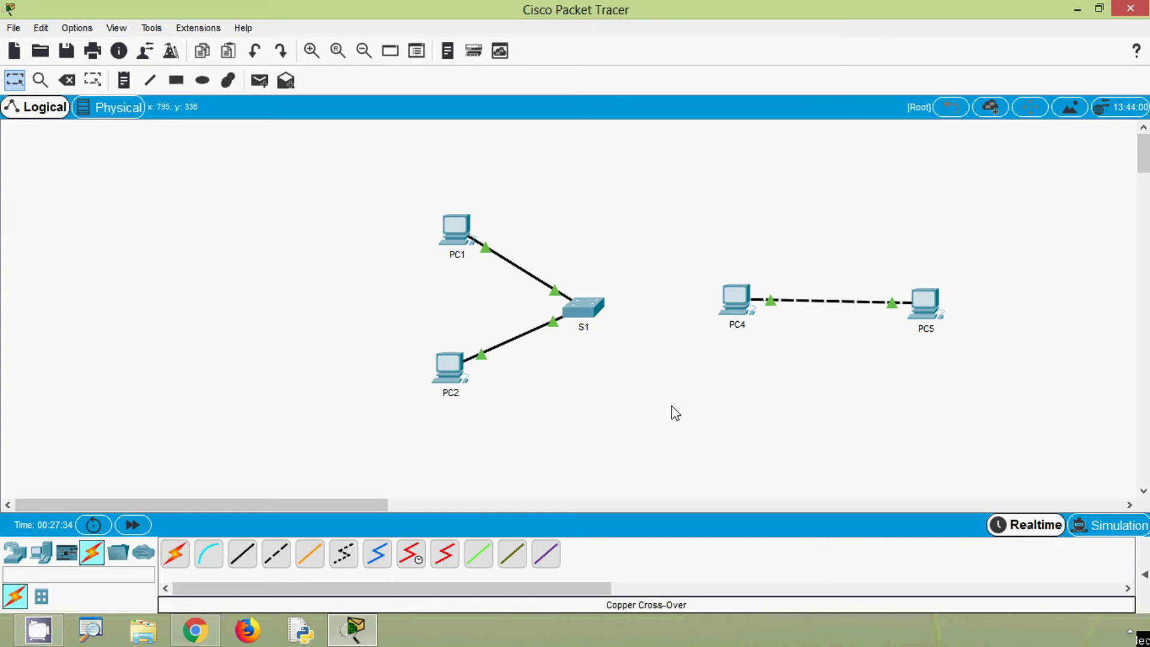
mouse_move(626, 195)
mouse_down()
mouse_move(539, 389)
mouse_move(389, 422)
mouse_up()
mouse_move(573, 313)
mouse_down()
mouse_move(293, 314)
mouse_move(285, 302)
mouse_up()
click(431, 367)
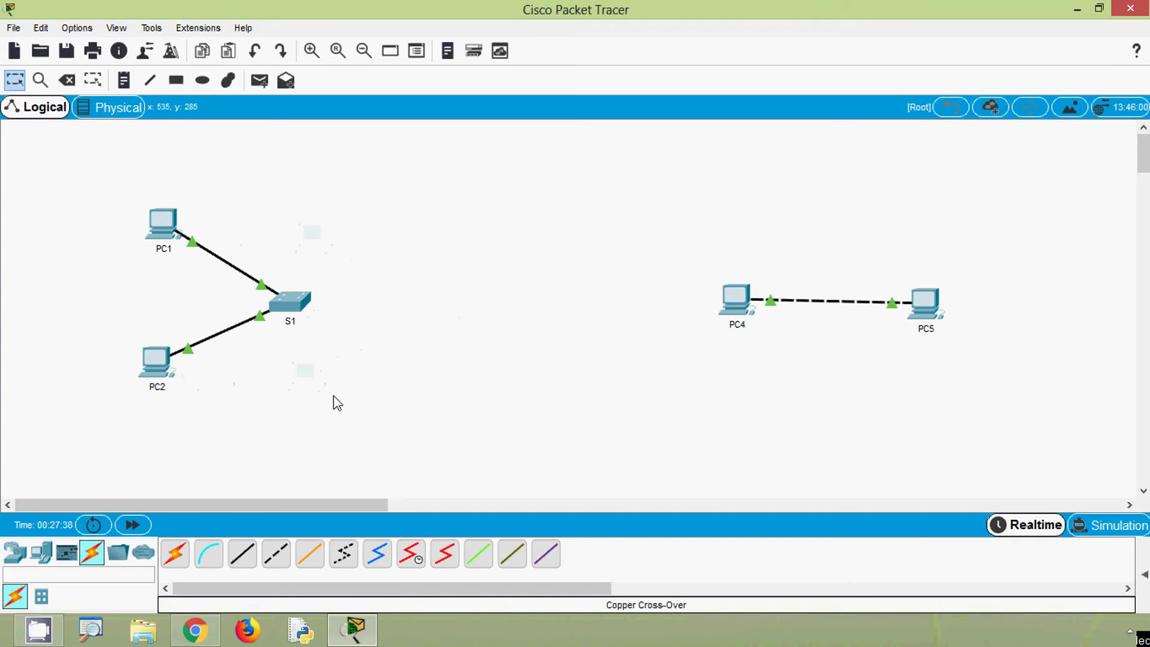
Place a 2911 router in the workspace just to the right of switch S1
click(15, 551)
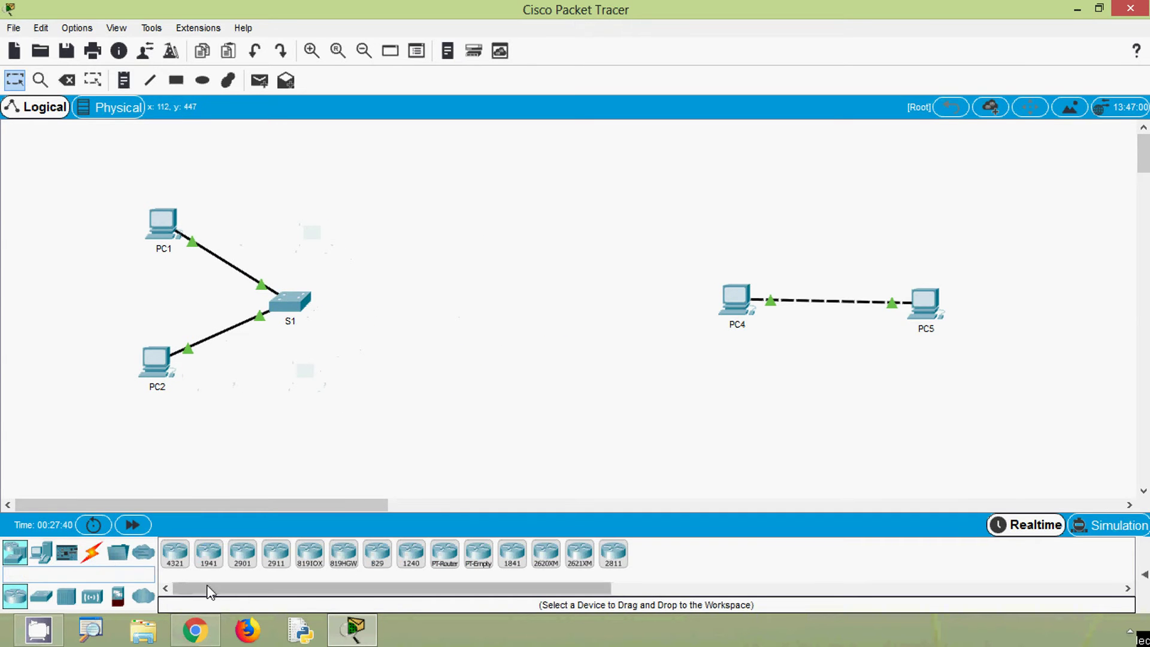
click(276, 552)
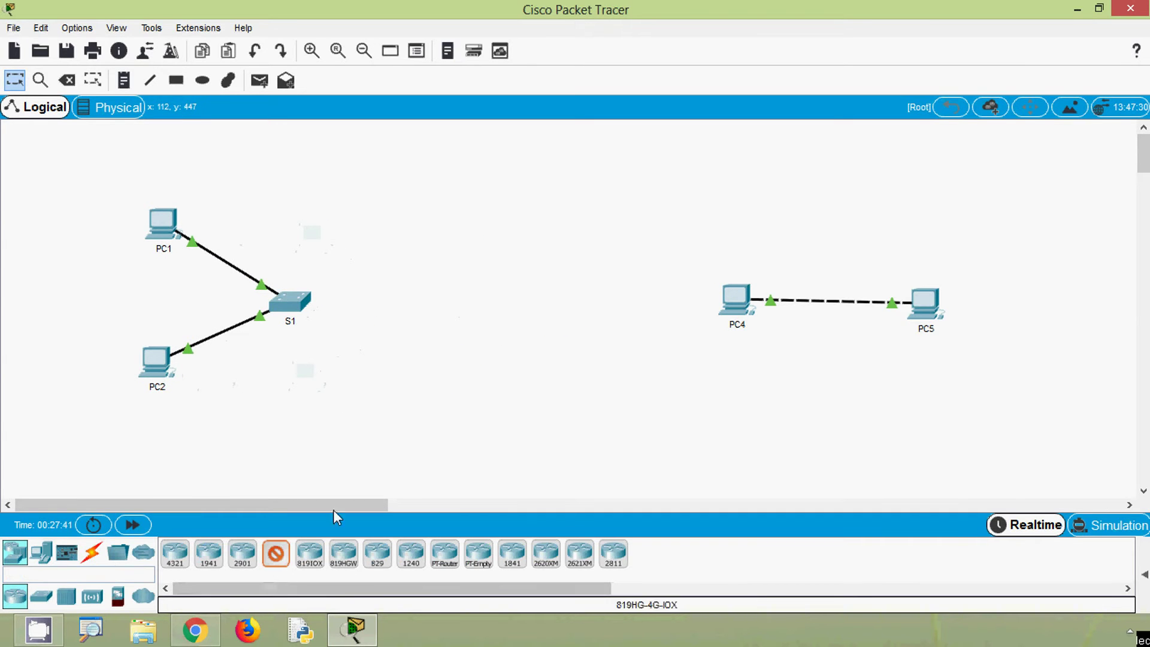
click(398, 303)
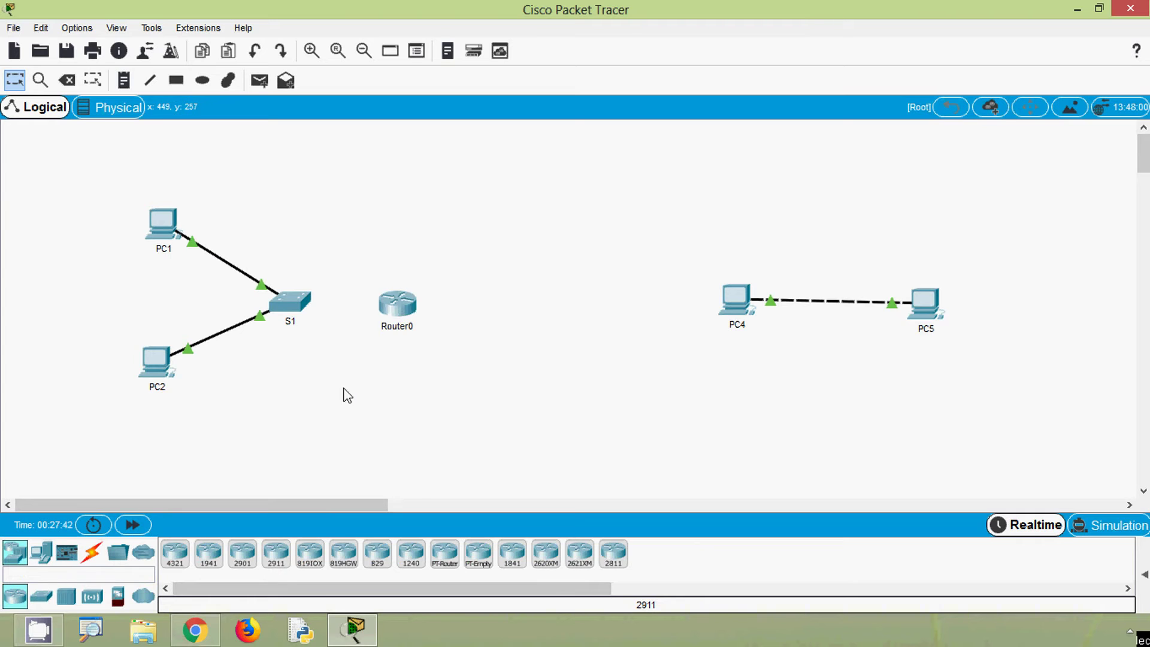
Place a 2960 switch to the right of the router, and two PCs beyond it, one above and one below
click(40, 596)
click(176, 566)
click(511, 306)
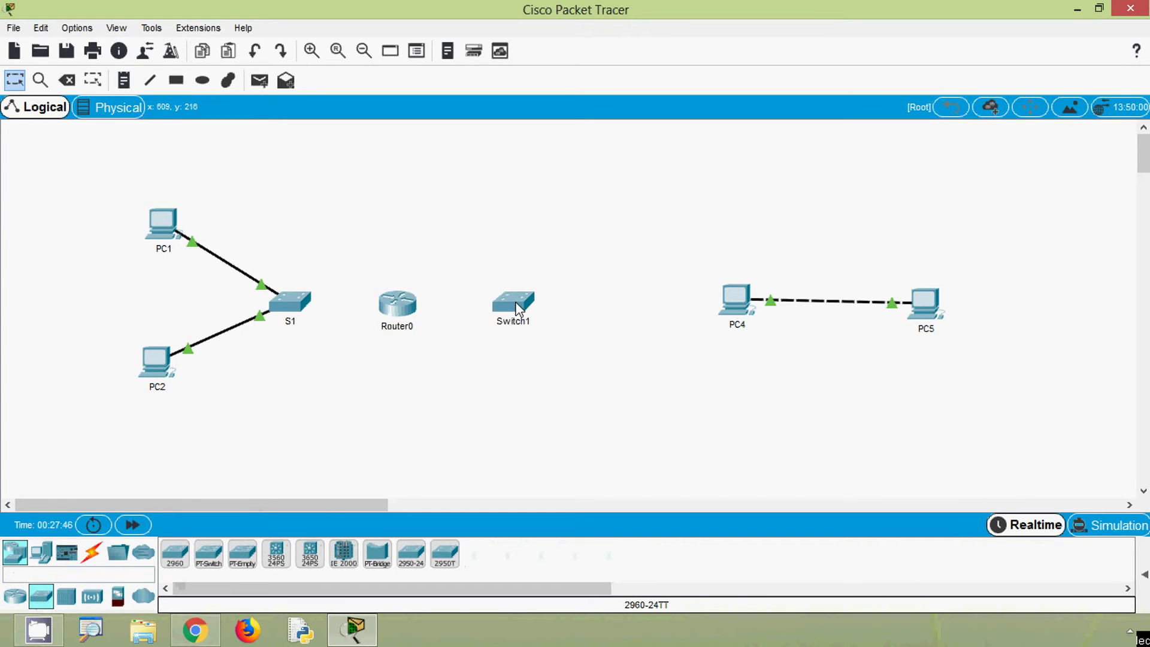
click(35, 560)
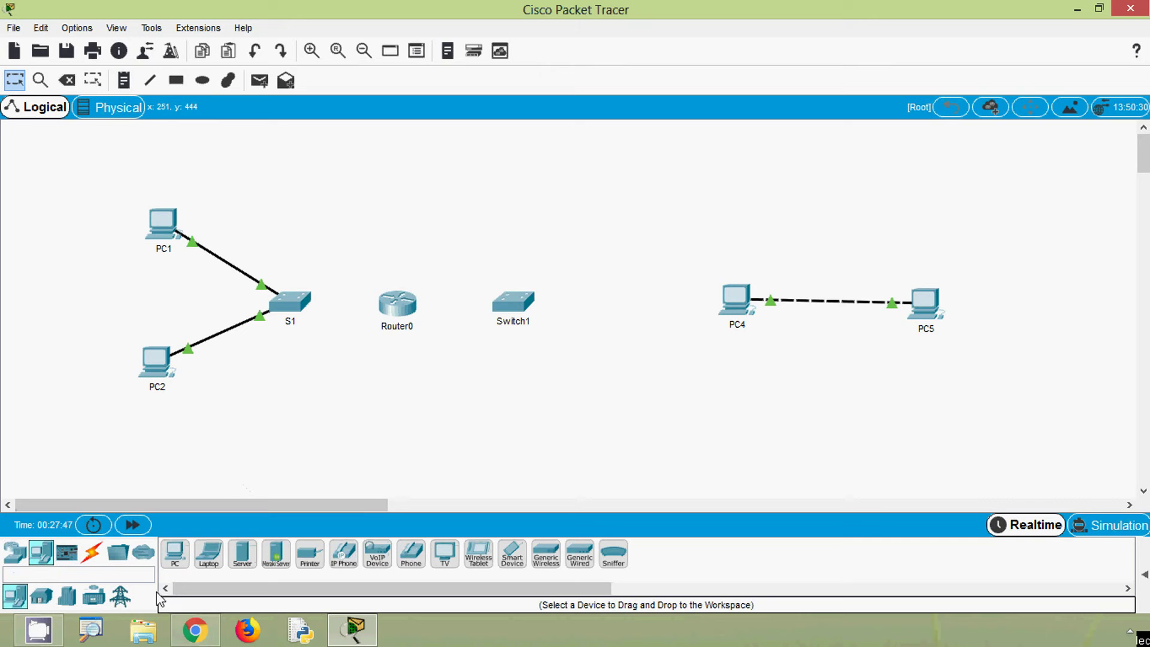
click(175, 554)
click(615, 226)
click(621, 374)
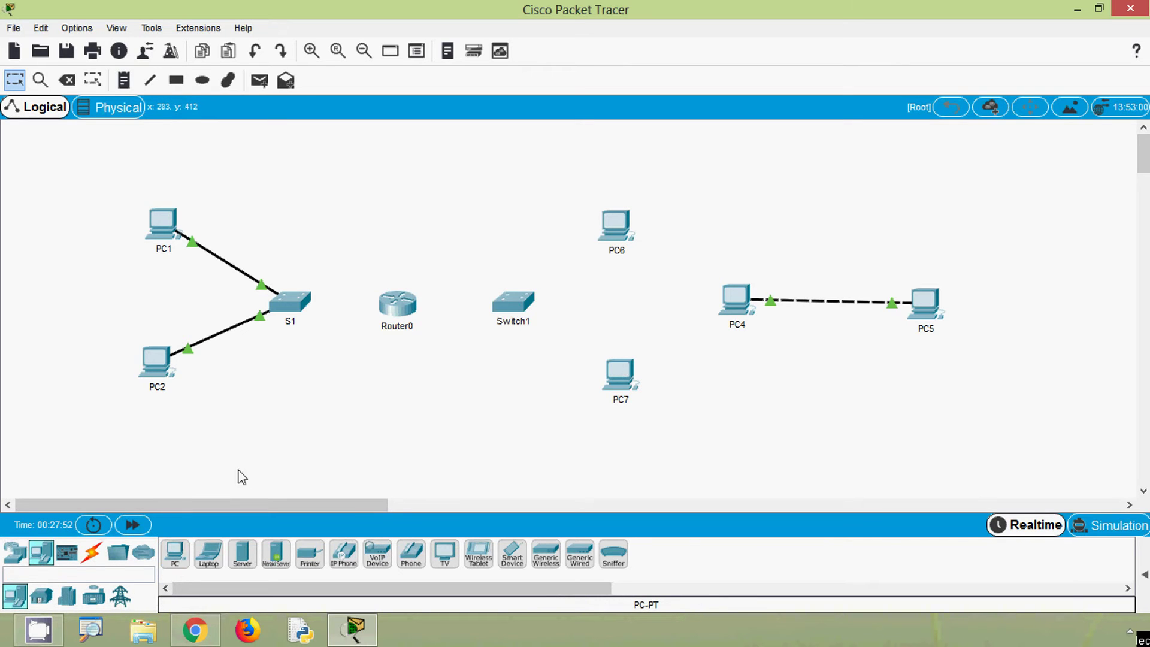
Connect Switch1 with copper straight-through cables: FastEthernet0/1 to PC6's FastEthernet0 and FastEthernet0/2 to PC7's FastEthernet0
click(92, 551)
click(242, 553)
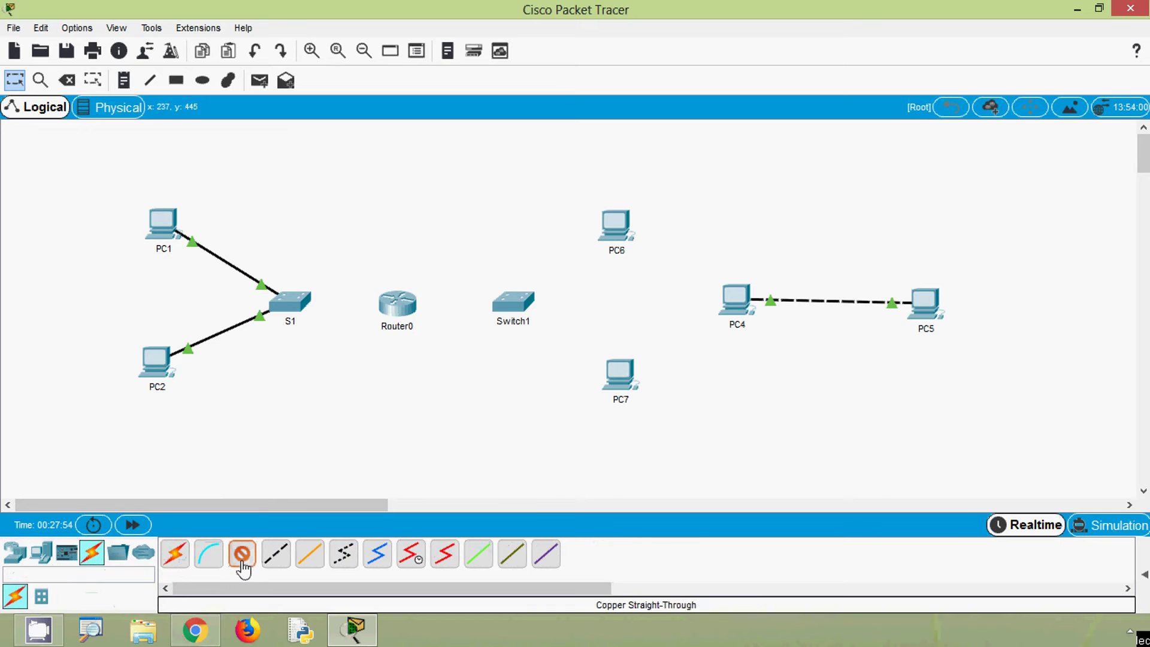
click(520, 303)
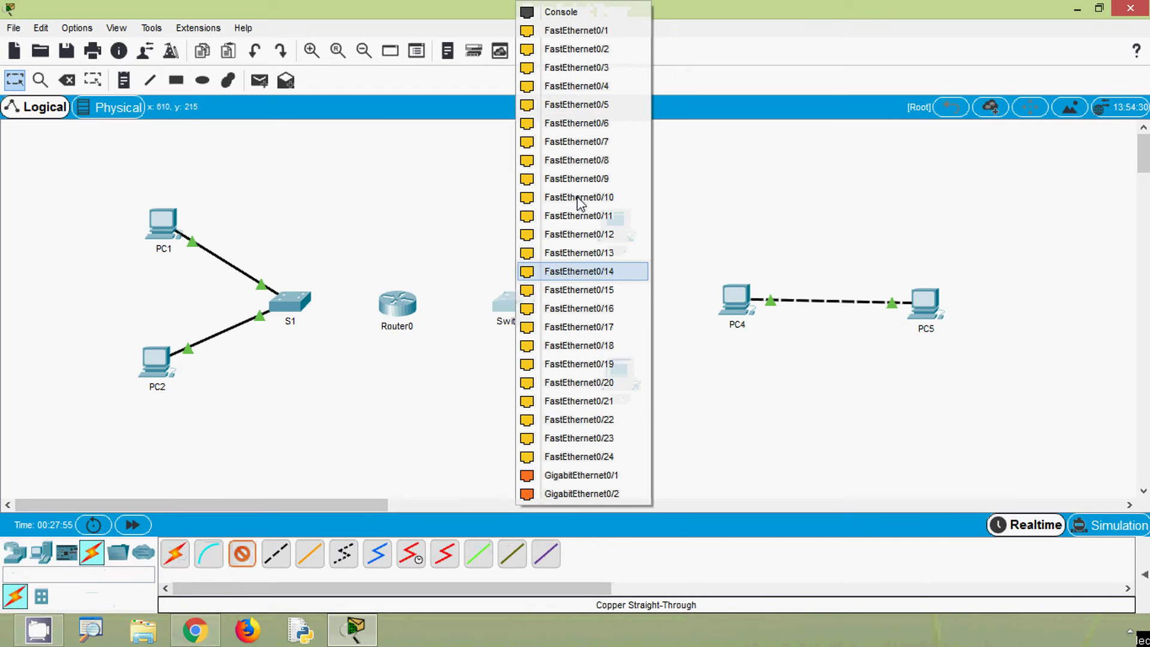
click(576, 30)
click(615, 228)
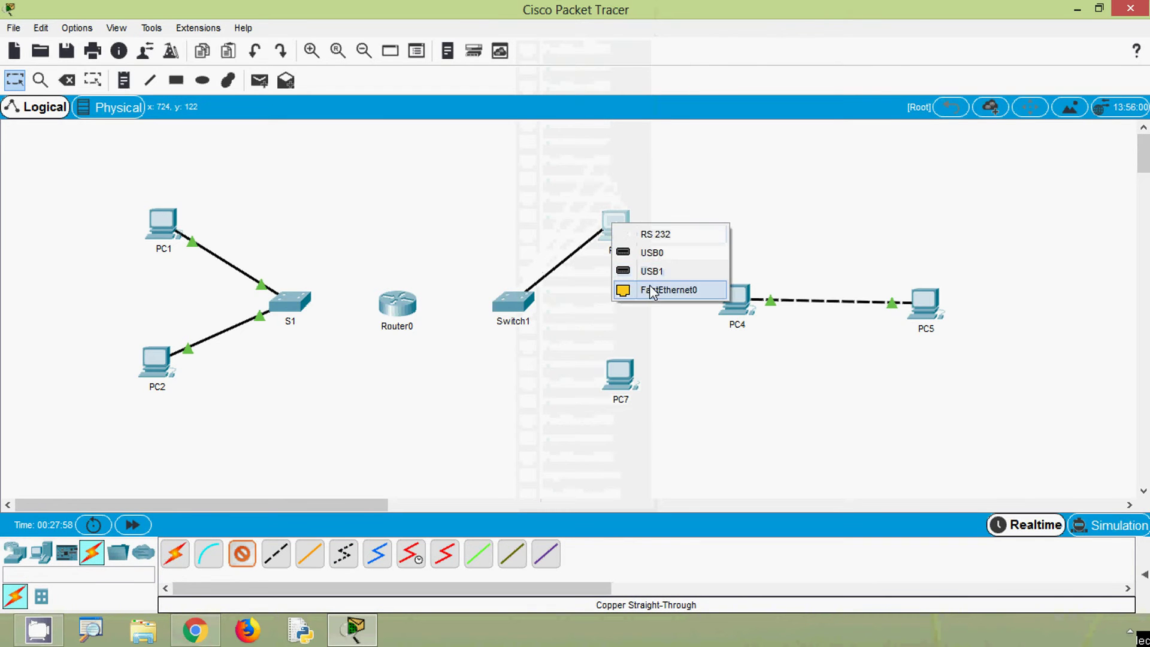
click(634, 289)
click(512, 303)
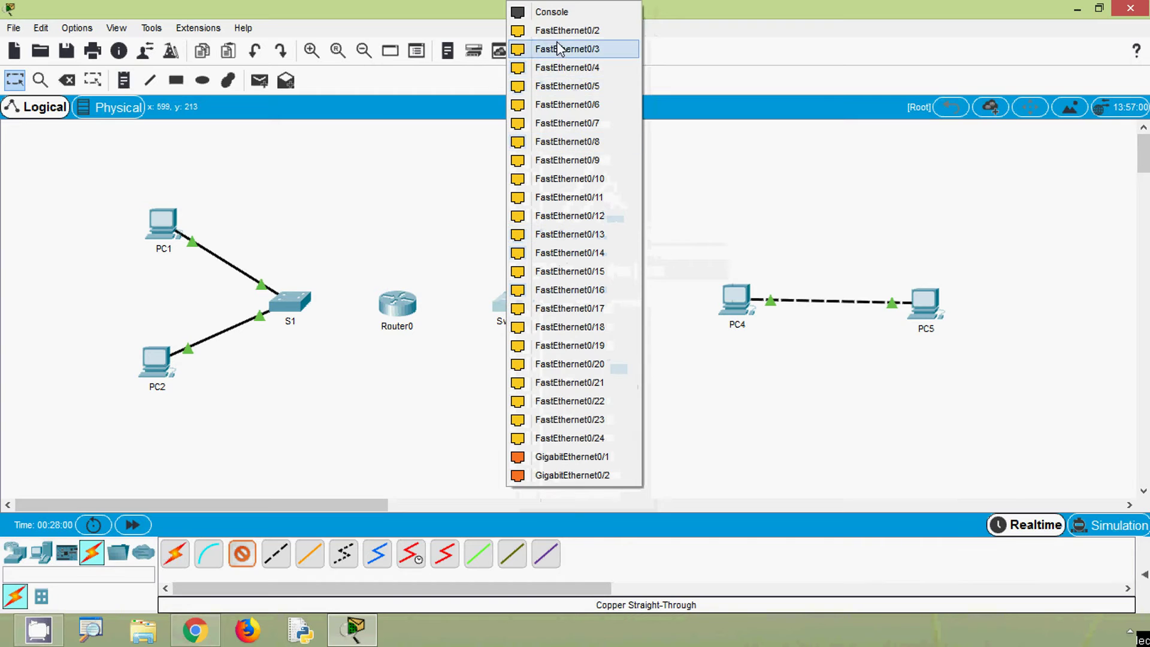
click(542, 30)
click(621, 382)
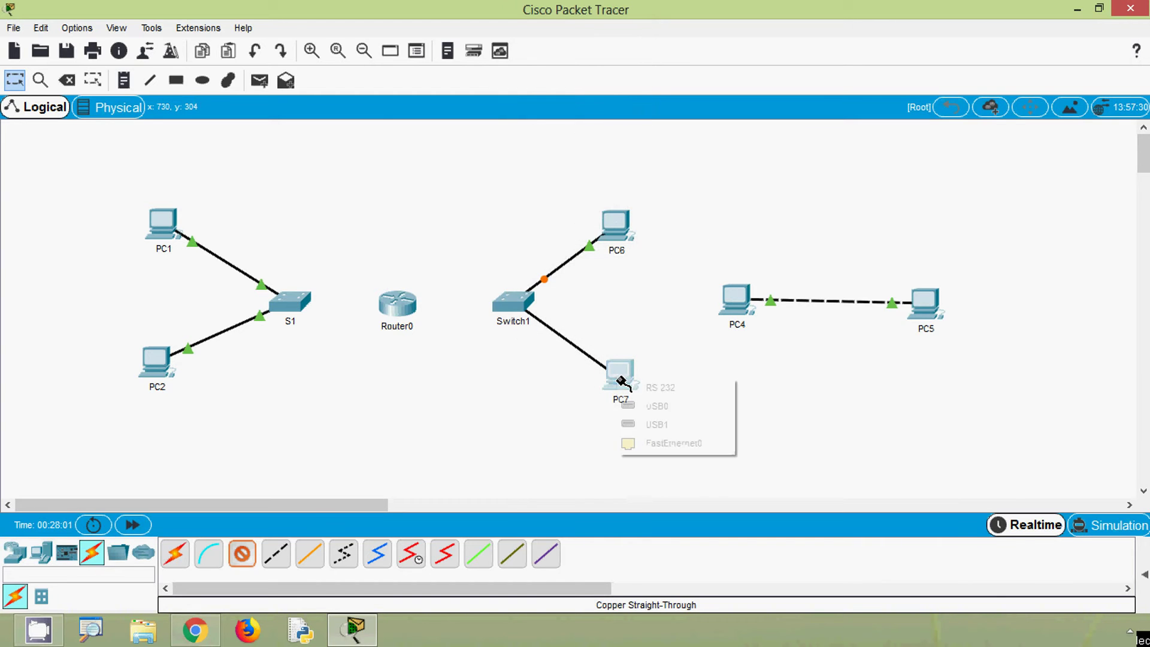
click(649, 444)
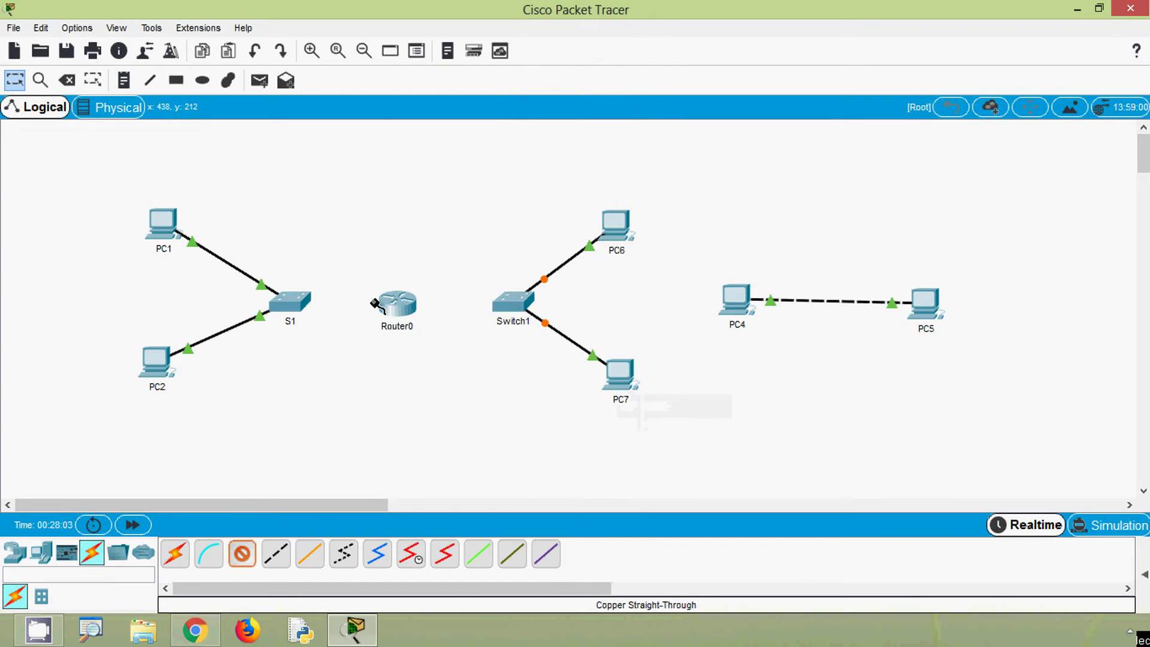
Connect S1's GigabitEthernet0/1 port to Router0's GigabitEthernet0/1 port with a copper straight-through cable
click(294, 302)
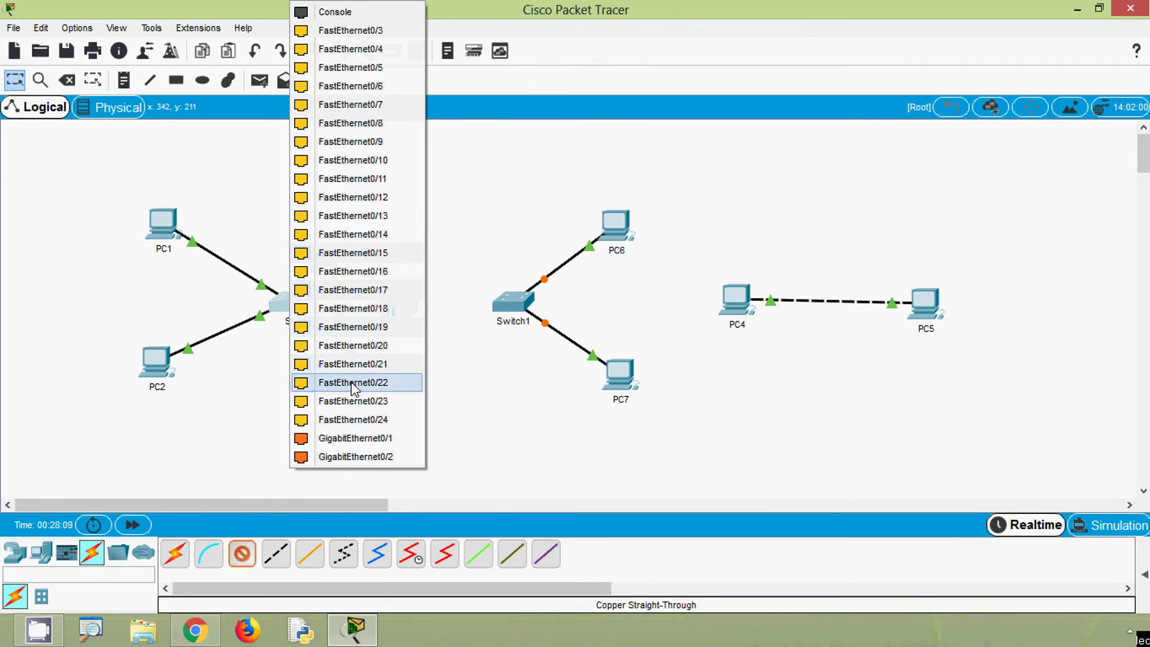
click(353, 439)
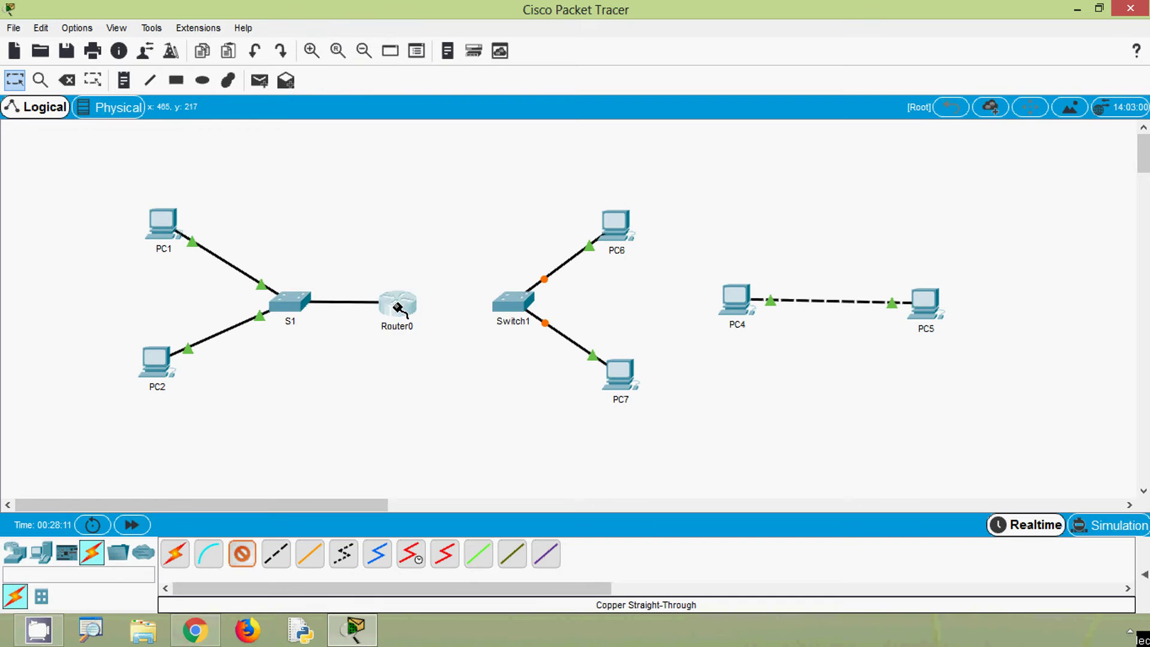
click(395, 303)
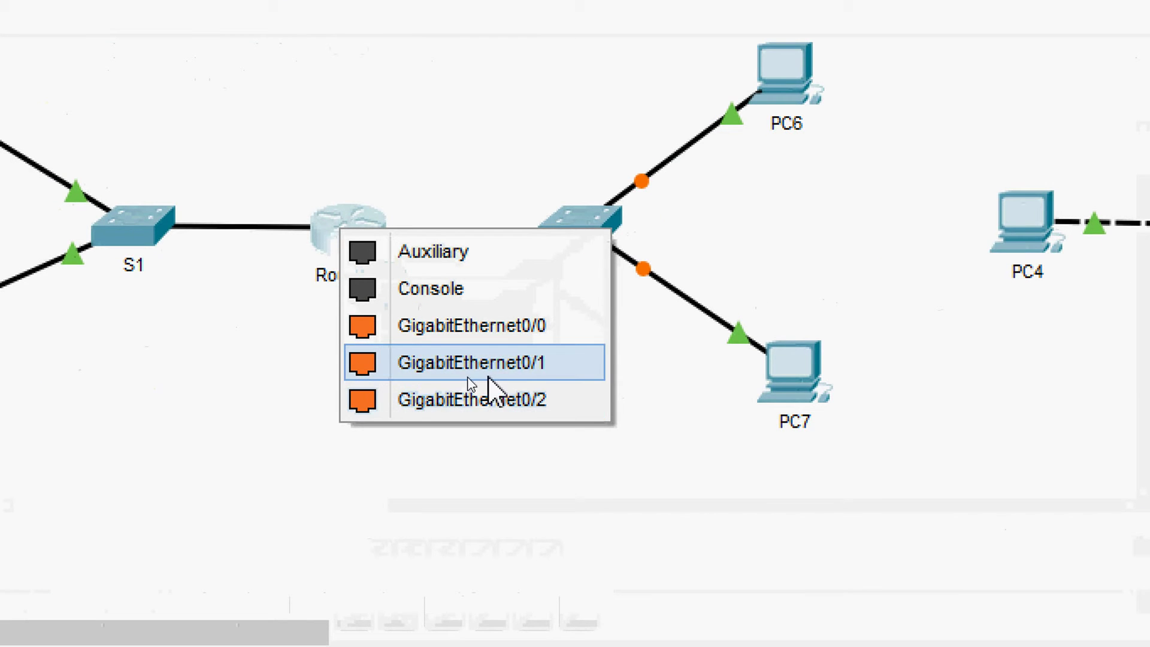
click(473, 366)
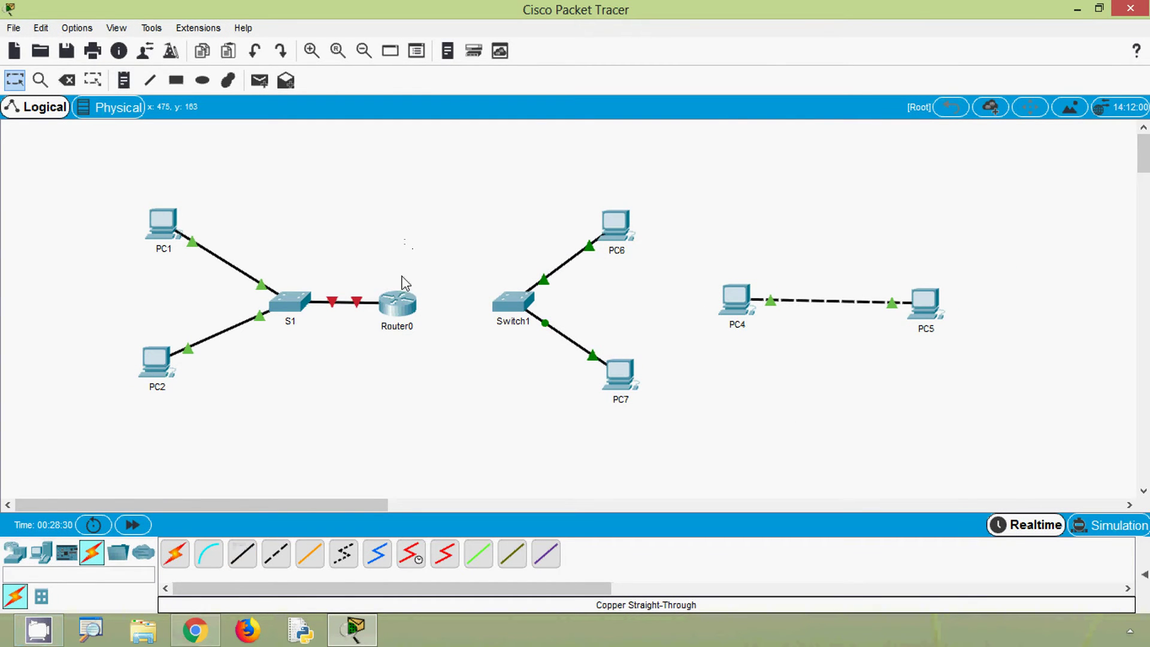
Rename Router0 as R1 and Switch1 as S2
click(411, 327)
drag(411, 327, 395, 326)
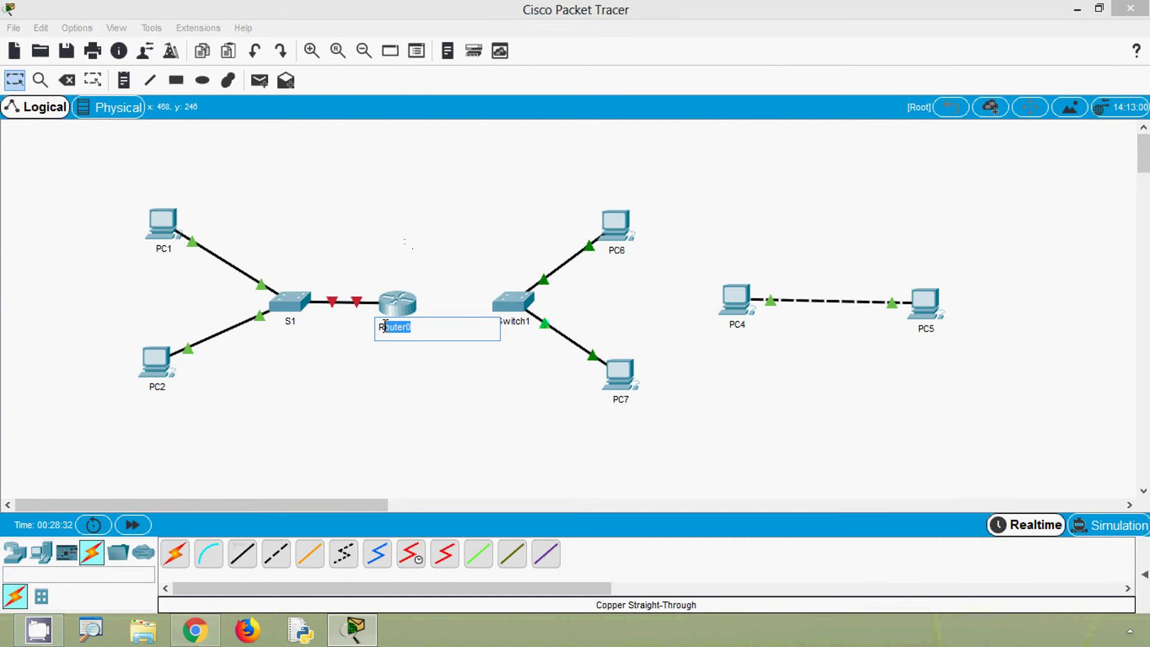
text(1)
click(519, 323)
drag(526, 321, 511, 317)
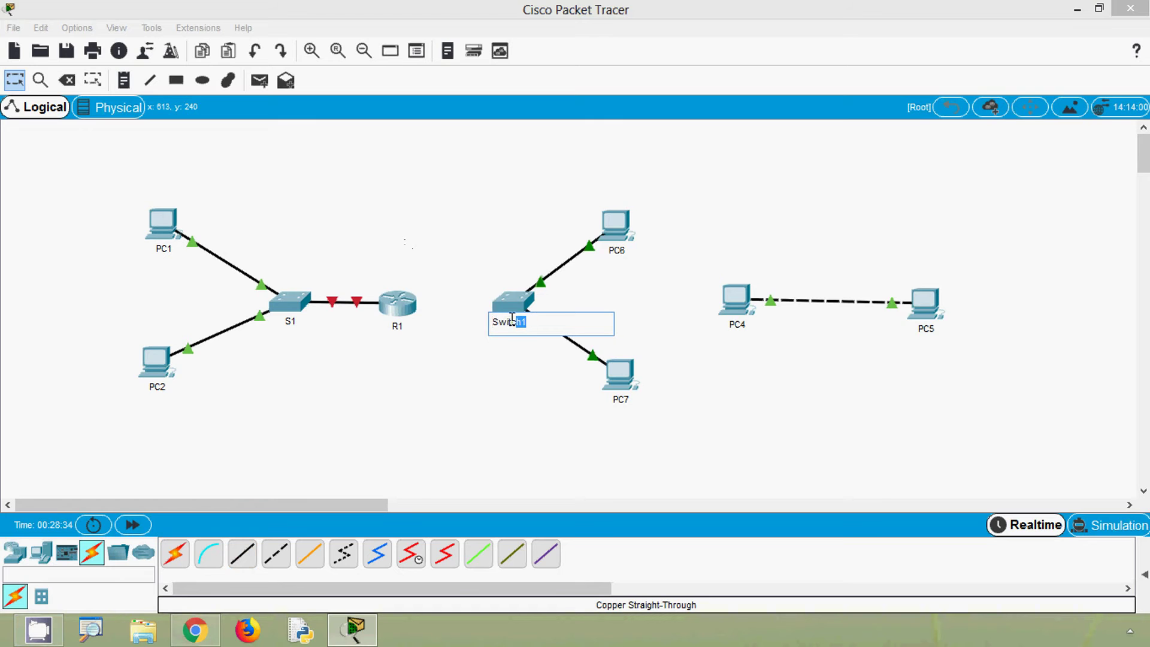
text(2)
click(476, 387)
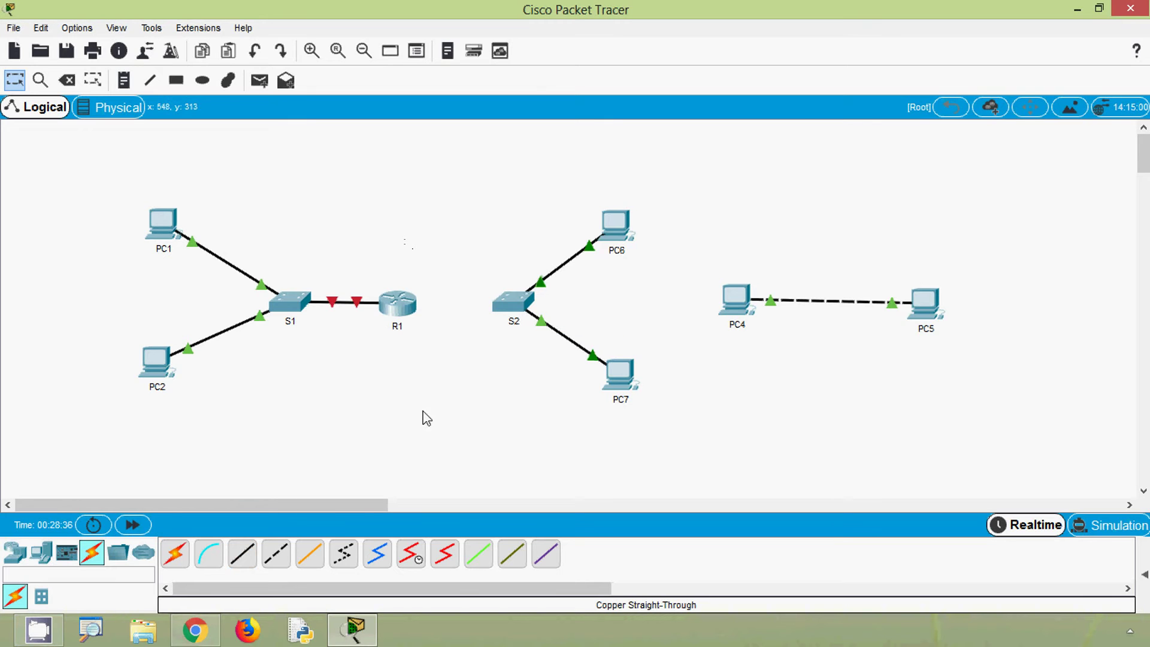
Connect S2's GigabitEthernet0/2 port to R1's GigabitEthernet0/2 port with a copper straight-through cable
click(242, 554)
click(513, 304)
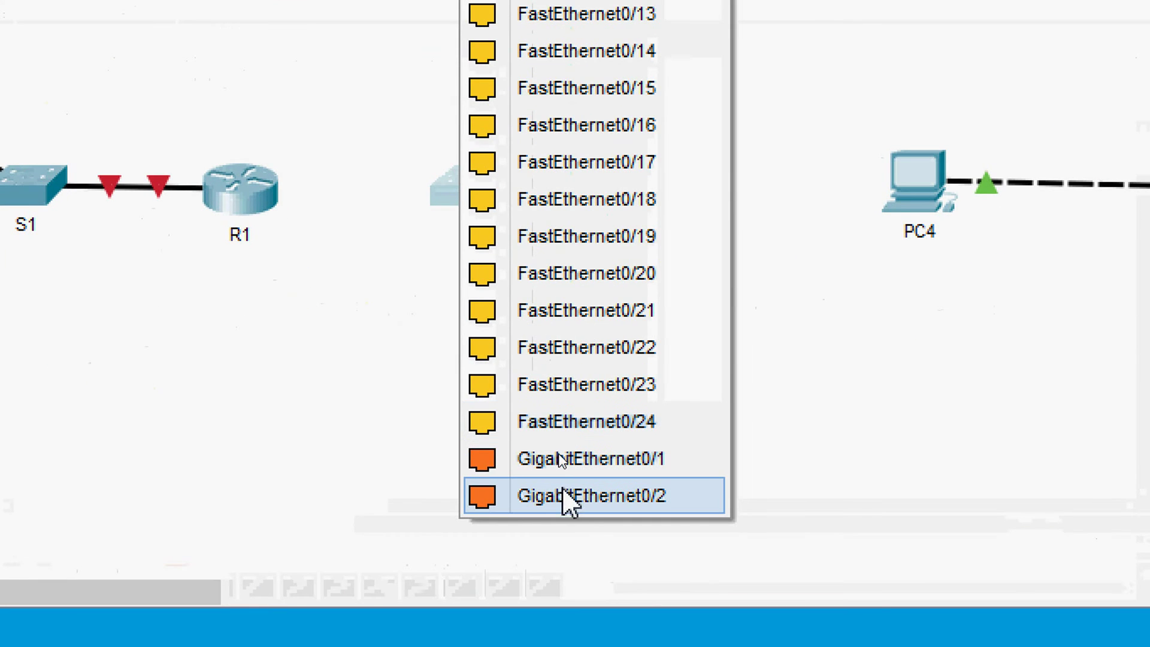
click(568, 502)
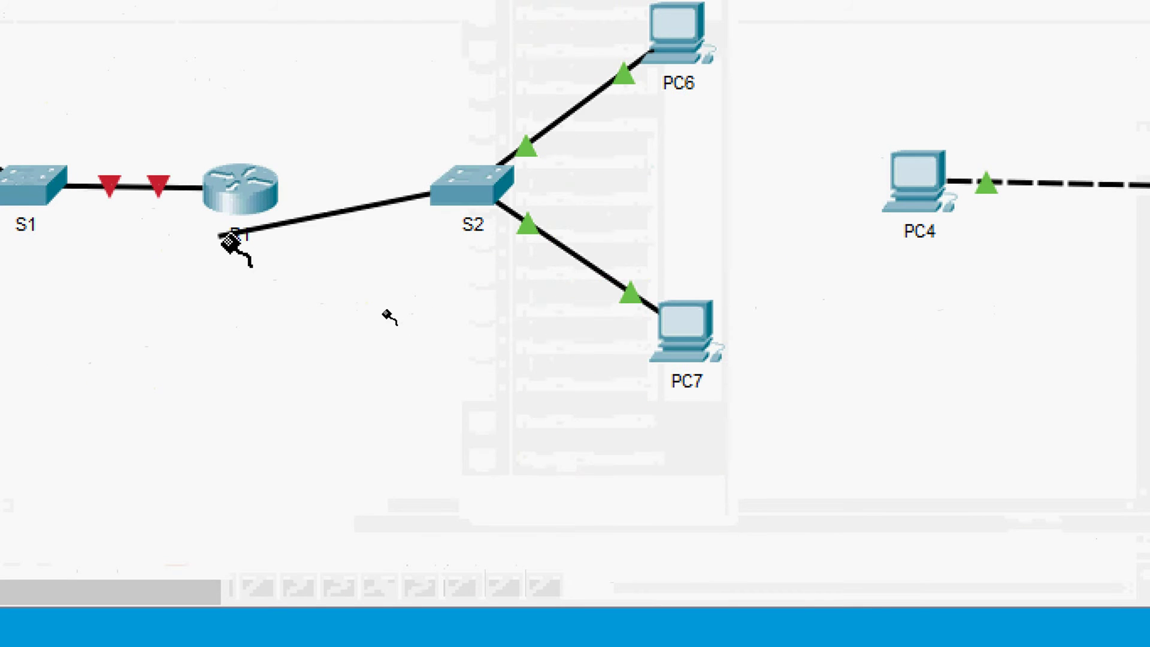
click(234, 193)
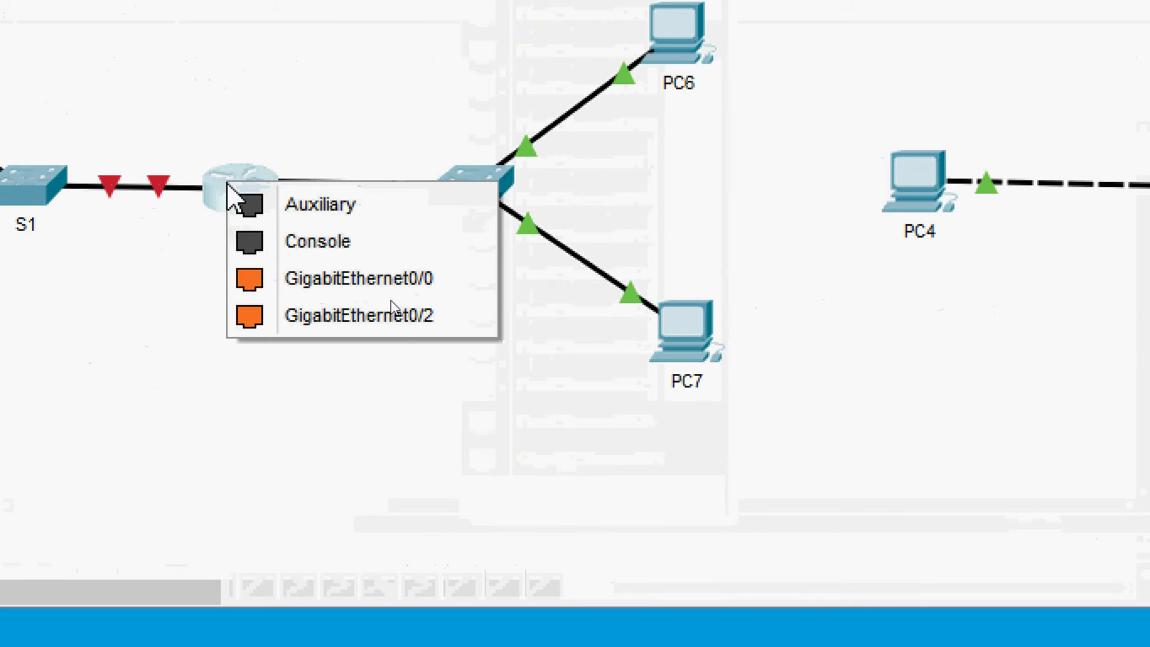
click(313, 315)
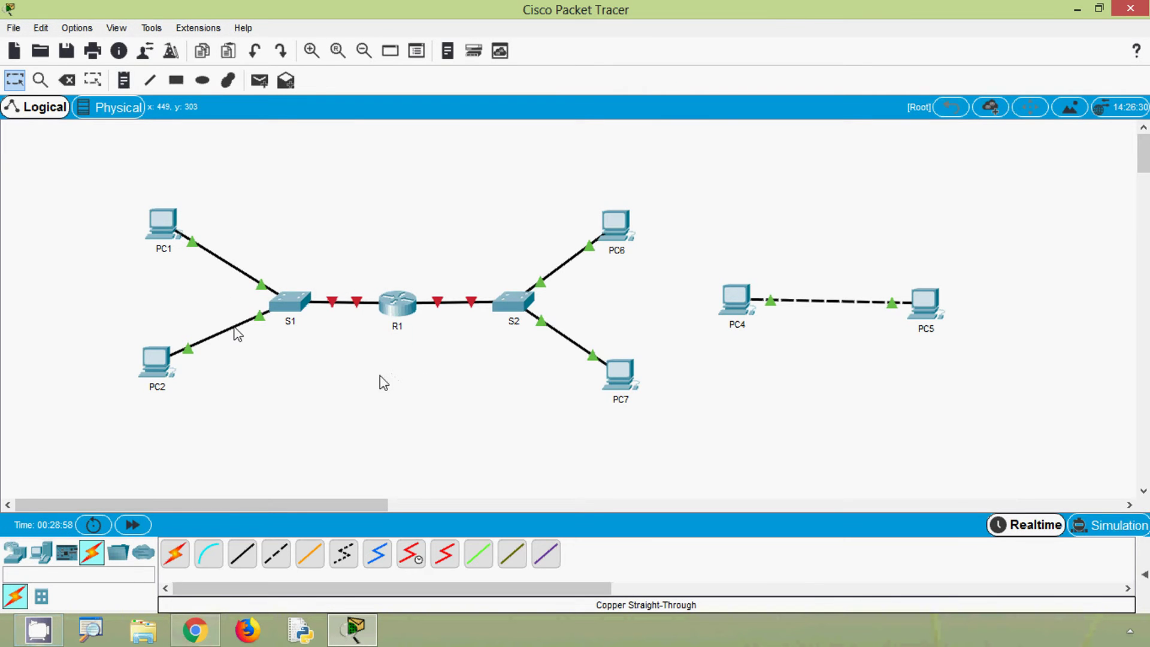
Draw a rectangle with pink fill #ff9ce0 and a black outline around PC1, PC2 and S1
click(229, 83)
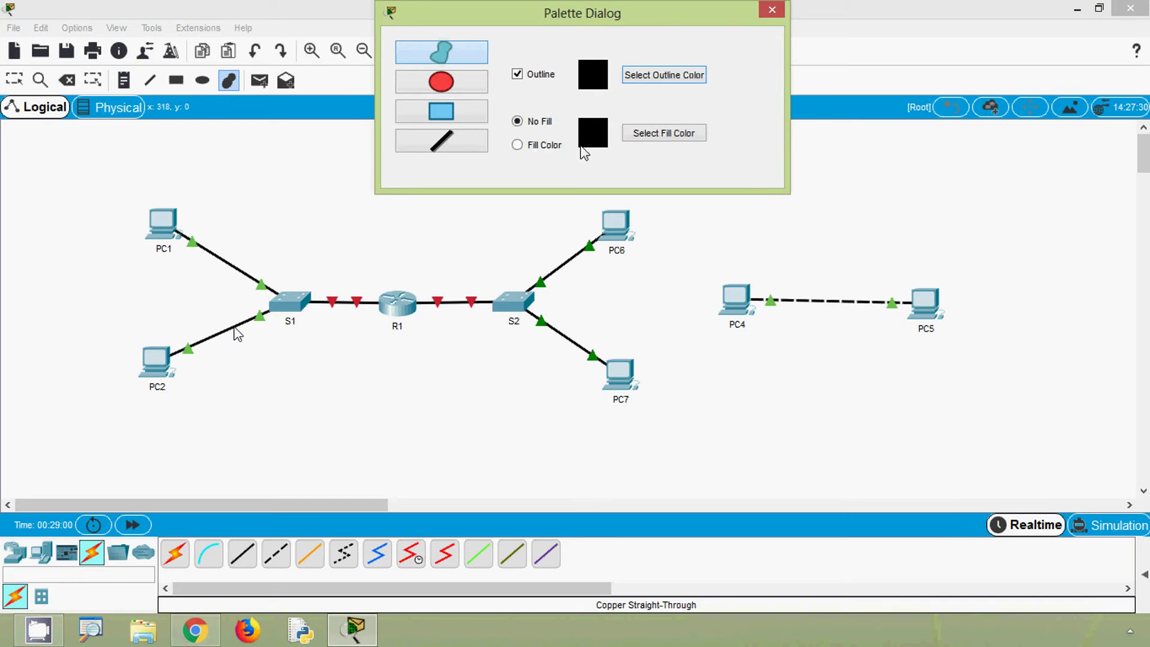
click(519, 148)
click(585, 261)
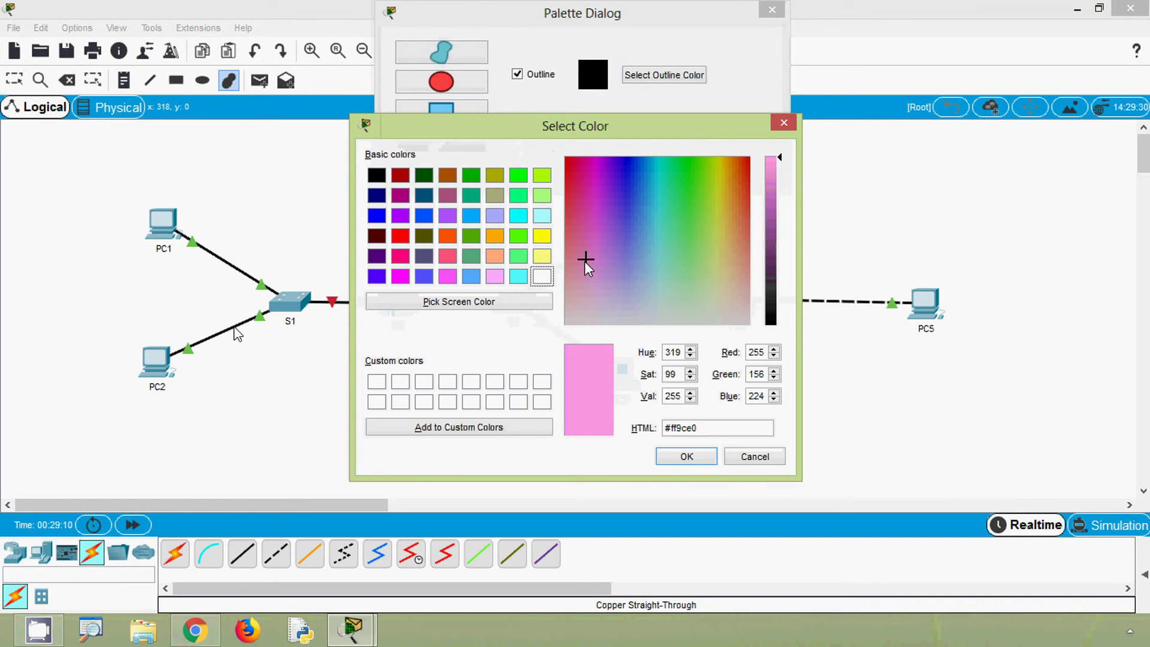
click(686, 457)
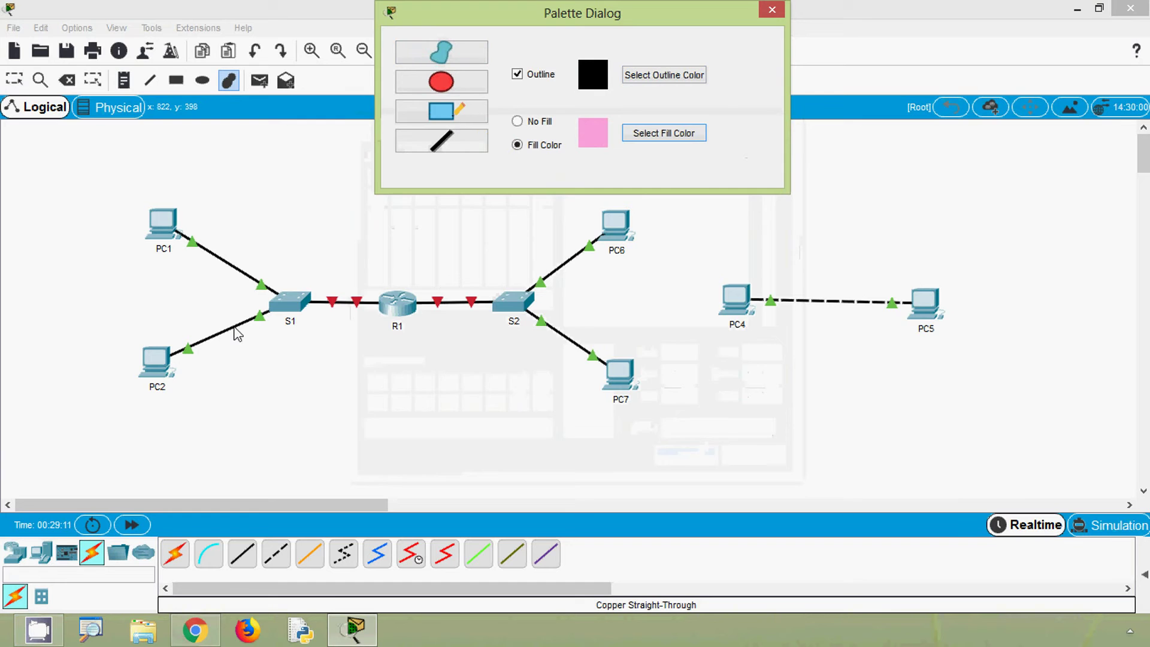
click(461, 114)
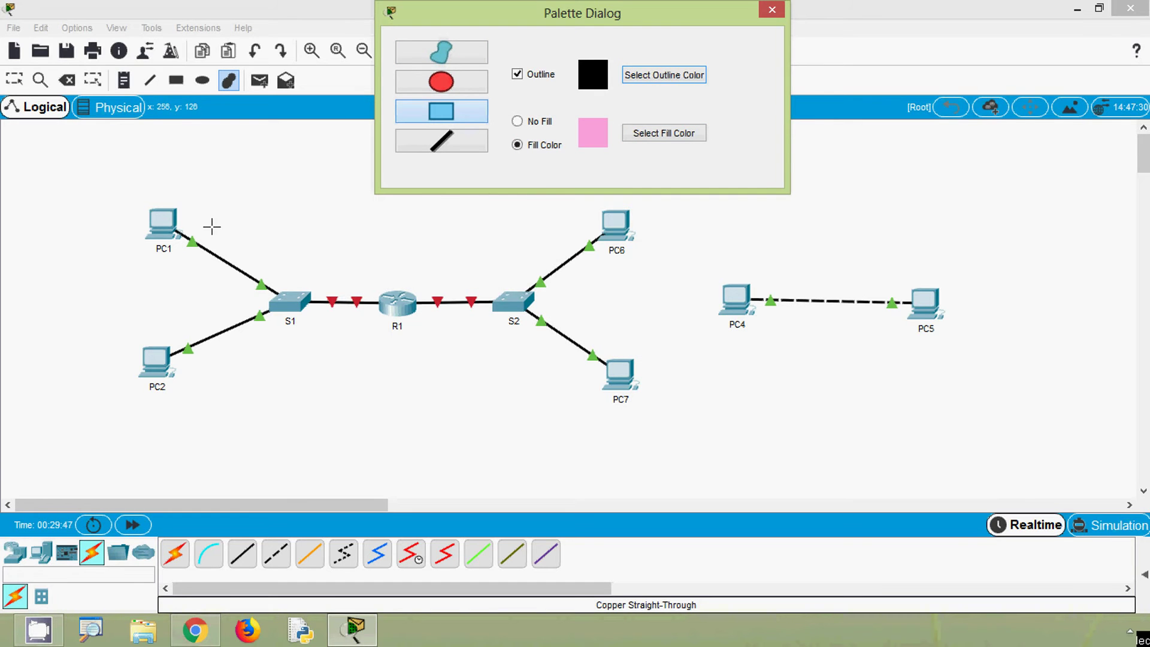
drag(116, 190, 375, 394)
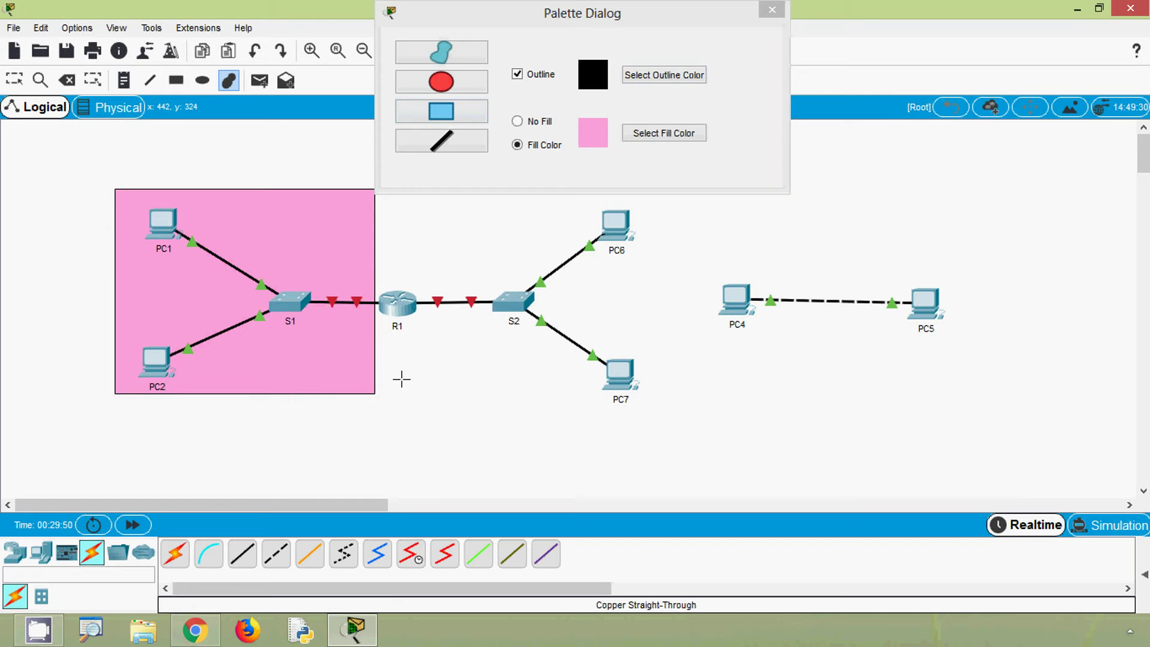
Draw a rectangle with light yellow fill #fff8a1 around S2, PC6 and PC7, and move PC7 slightly up within it
click(661, 138)
click(663, 139)
click(721, 262)
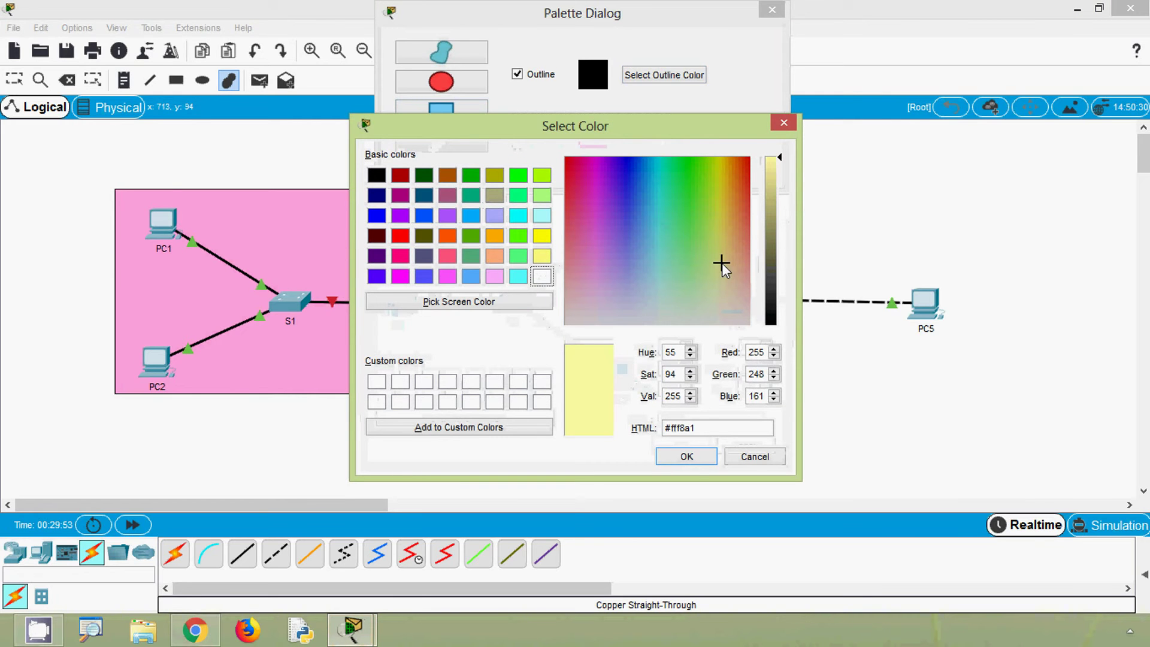
click(686, 456)
drag(564, 16, 931, 189)
drag(658, 195, 419, 394)
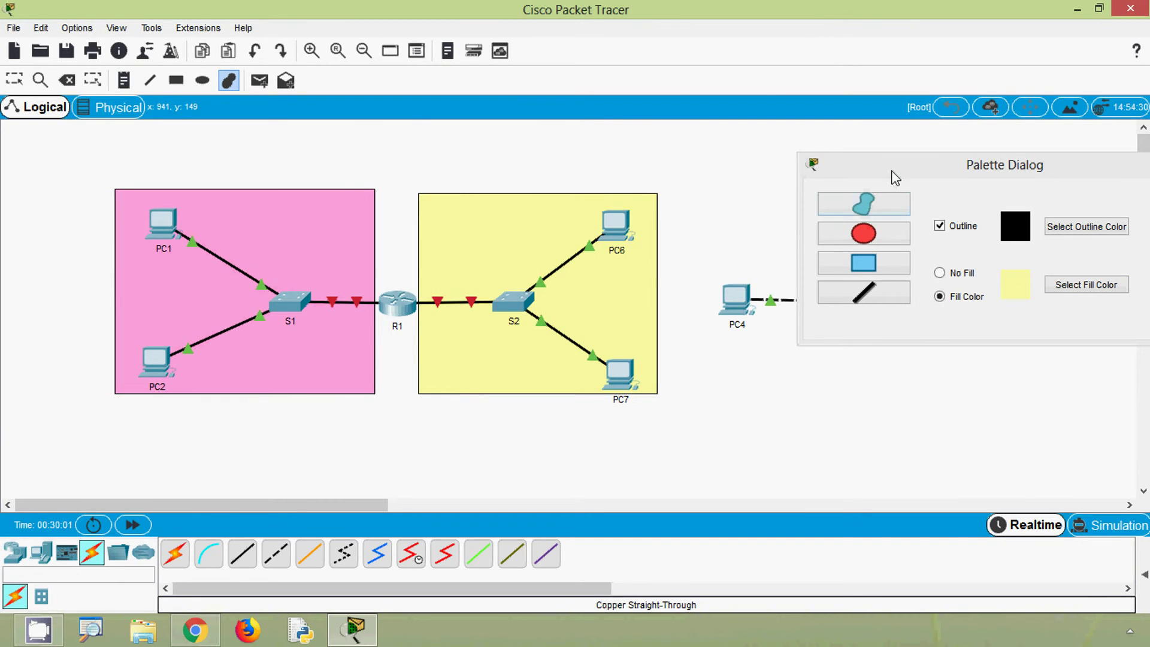
drag(892, 180, 782, 206)
click(1090, 180)
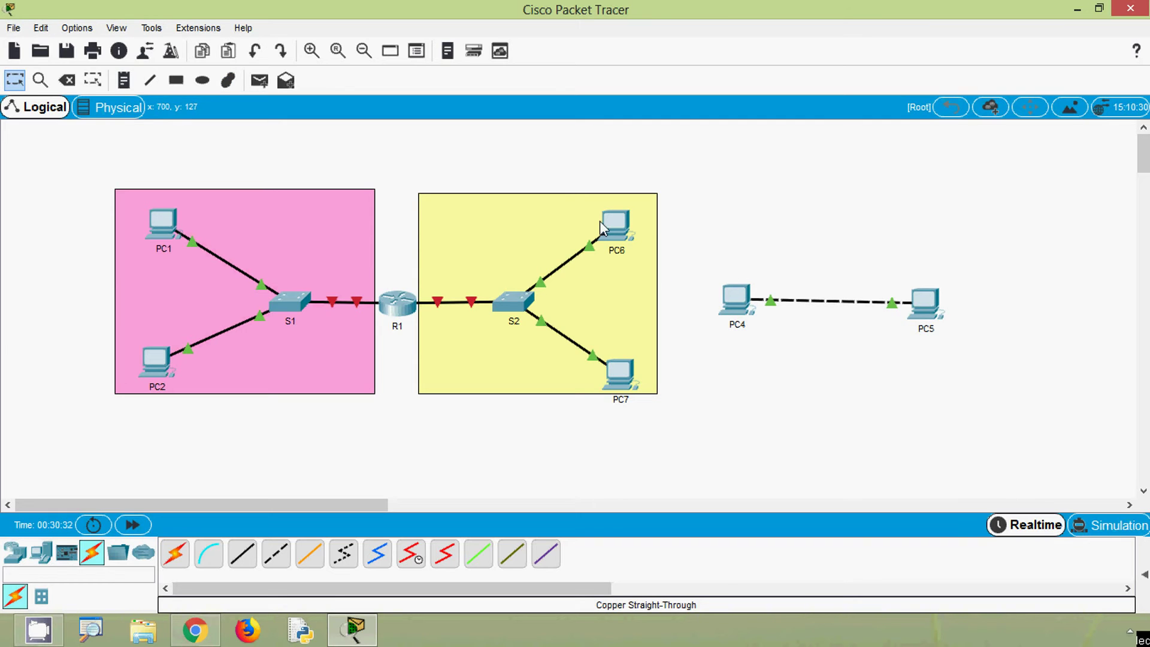
drag(623, 372, 622, 363)
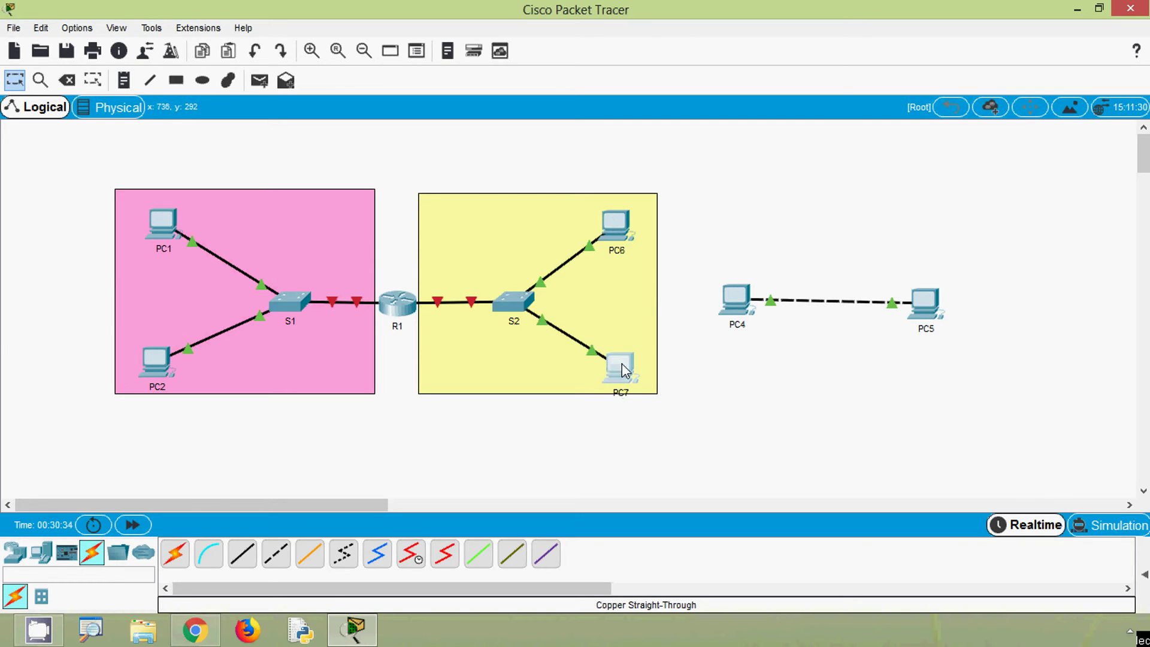
Give PC6 the static IP address 192.168.2.10 with the default subnet mask 255.255.255.0
click(623, 232)
click(623, 232)
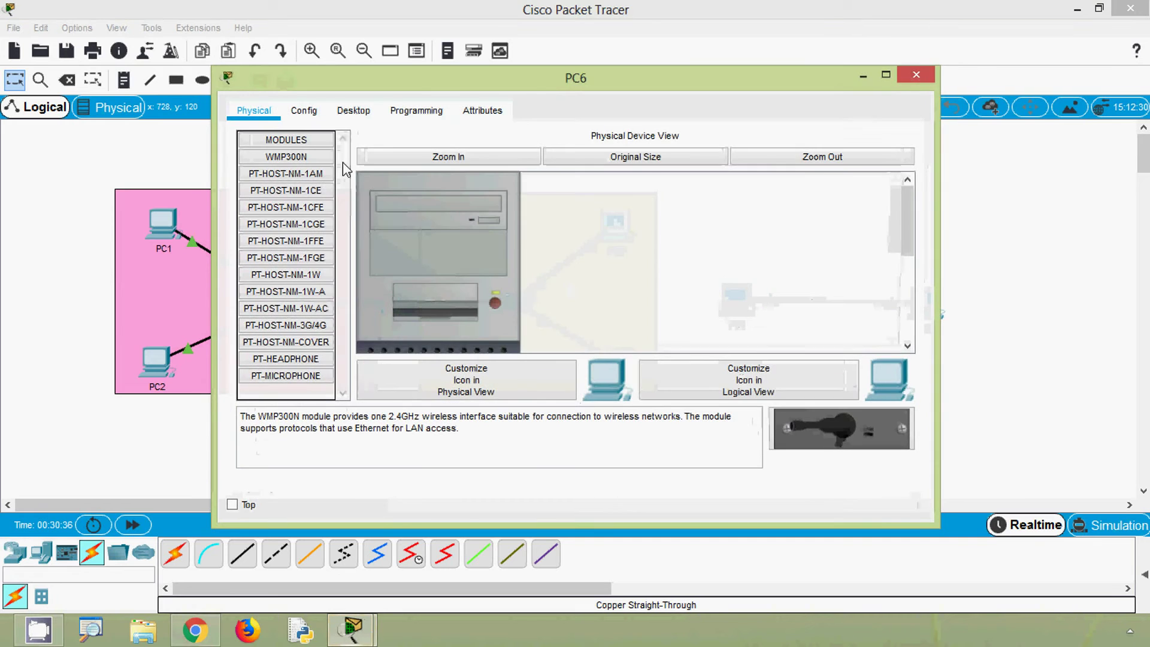
click(353, 110)
click(304, 184)
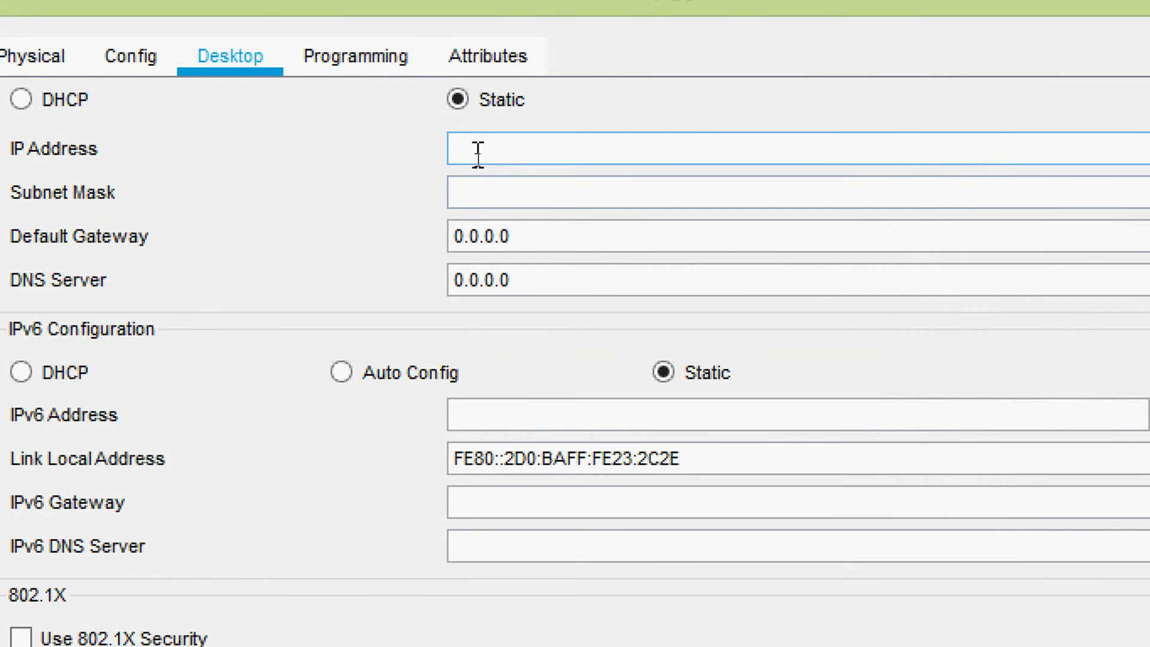
text(192.168)
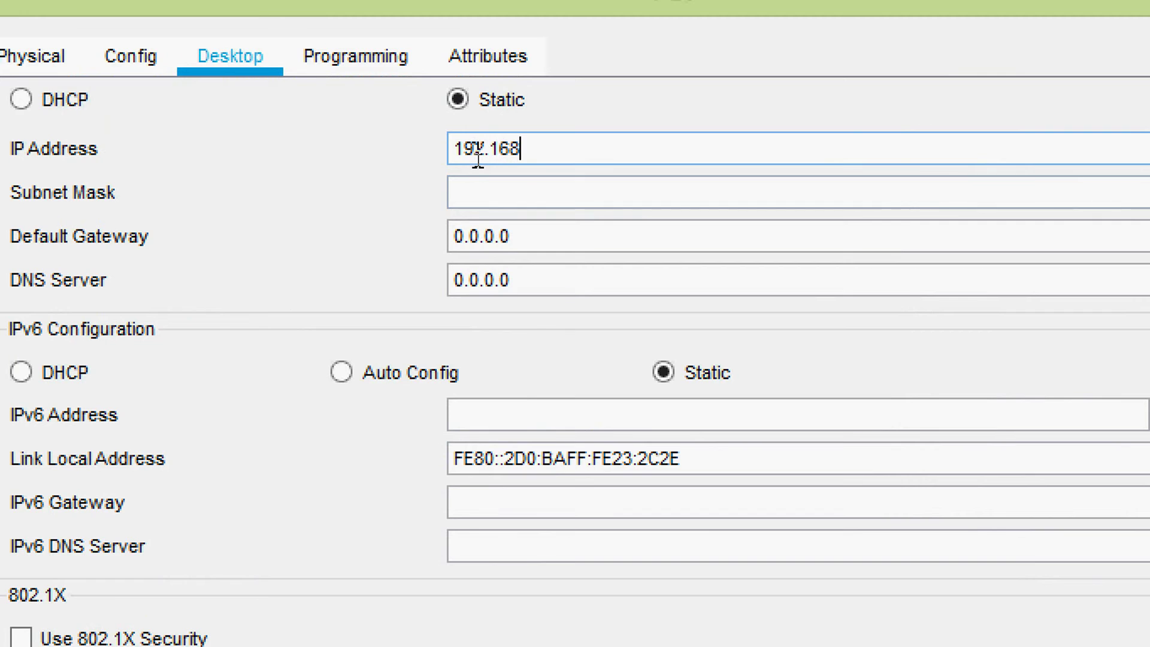
text(.2.10)
drag(551, 149, 463, 150)
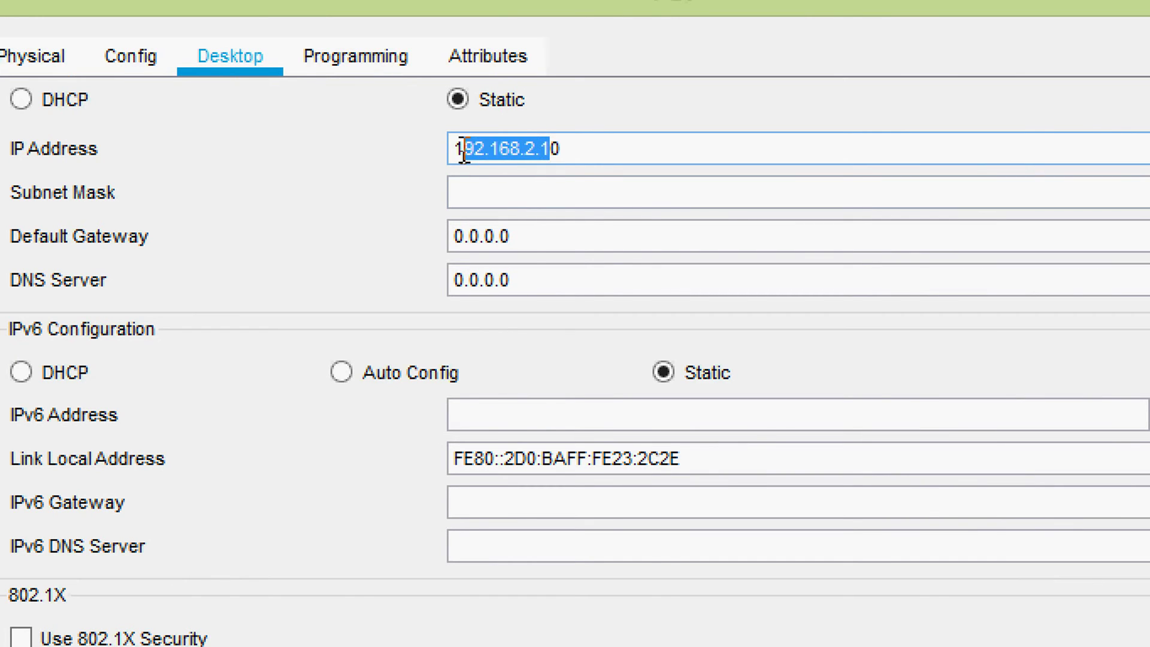
click(545, 191)
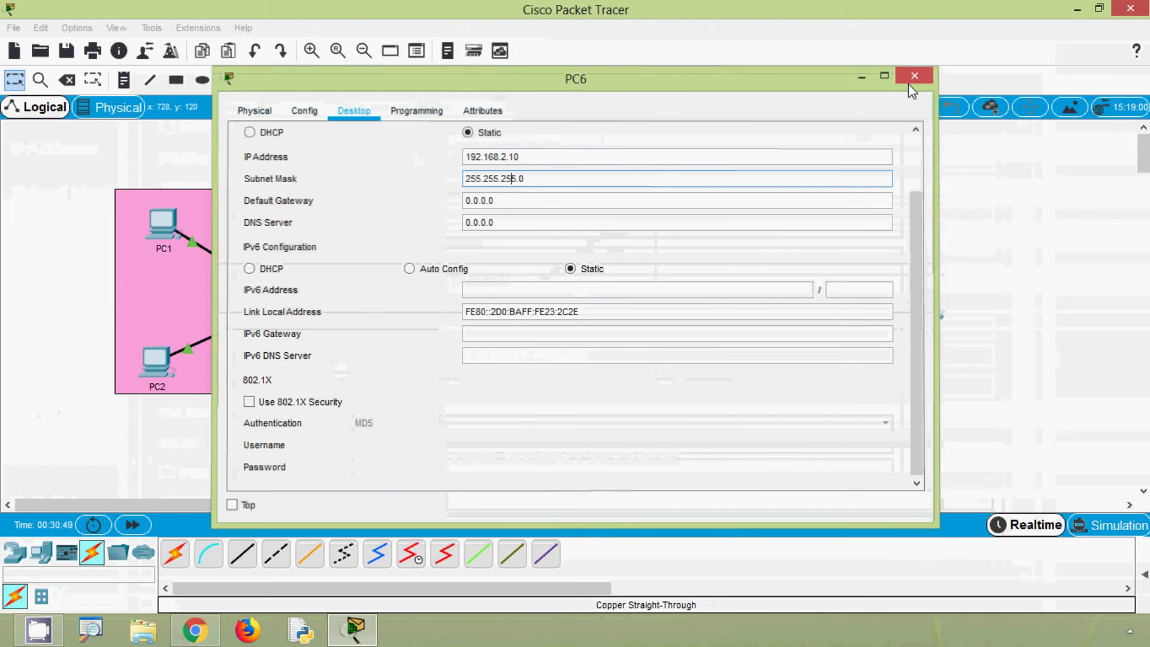
click(916, 74)
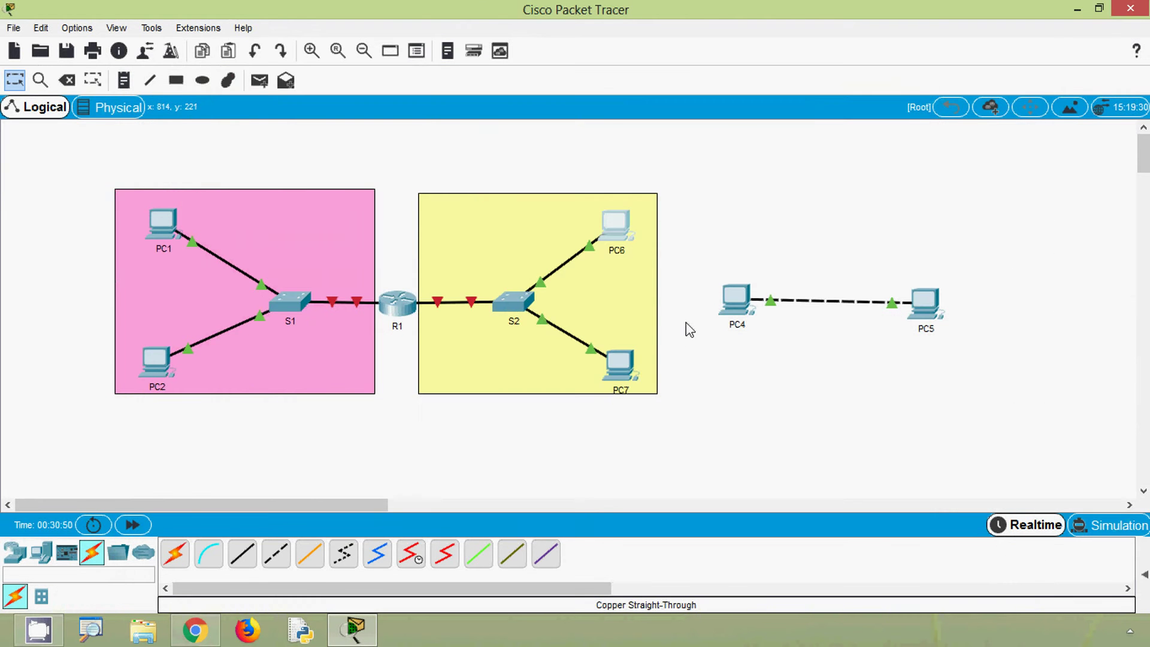
Give PC7 the static IP address 192.168.2.11 with the default subnet mask, and close its configuration window
click(630, 363)
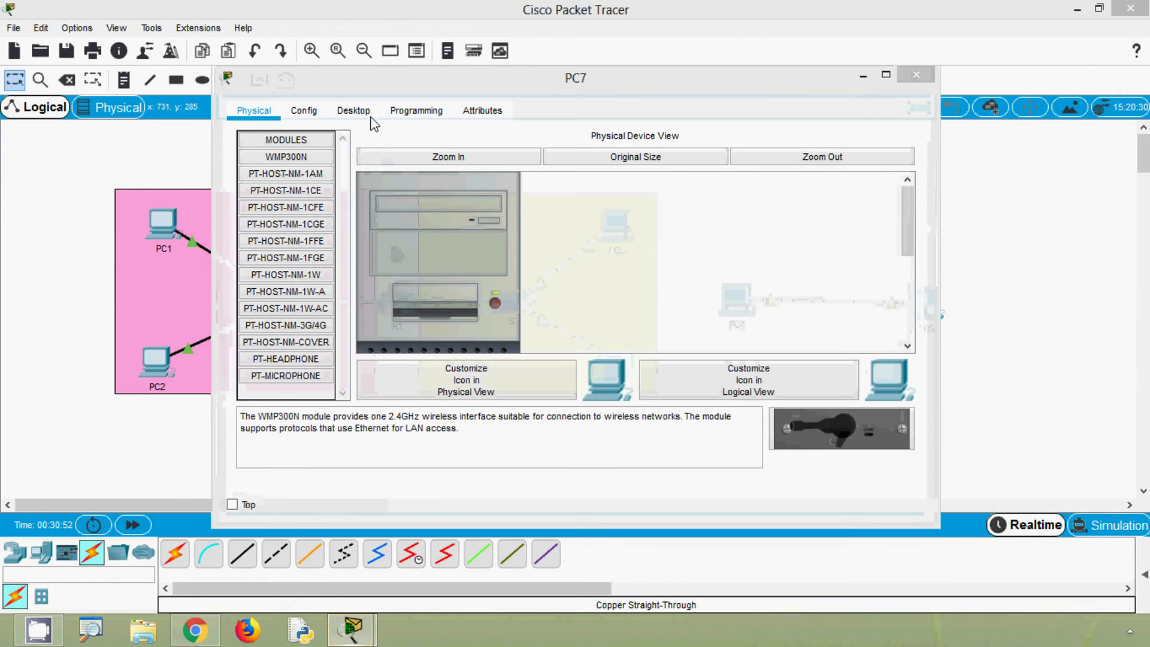
click(359, 113)
click(326, 173)
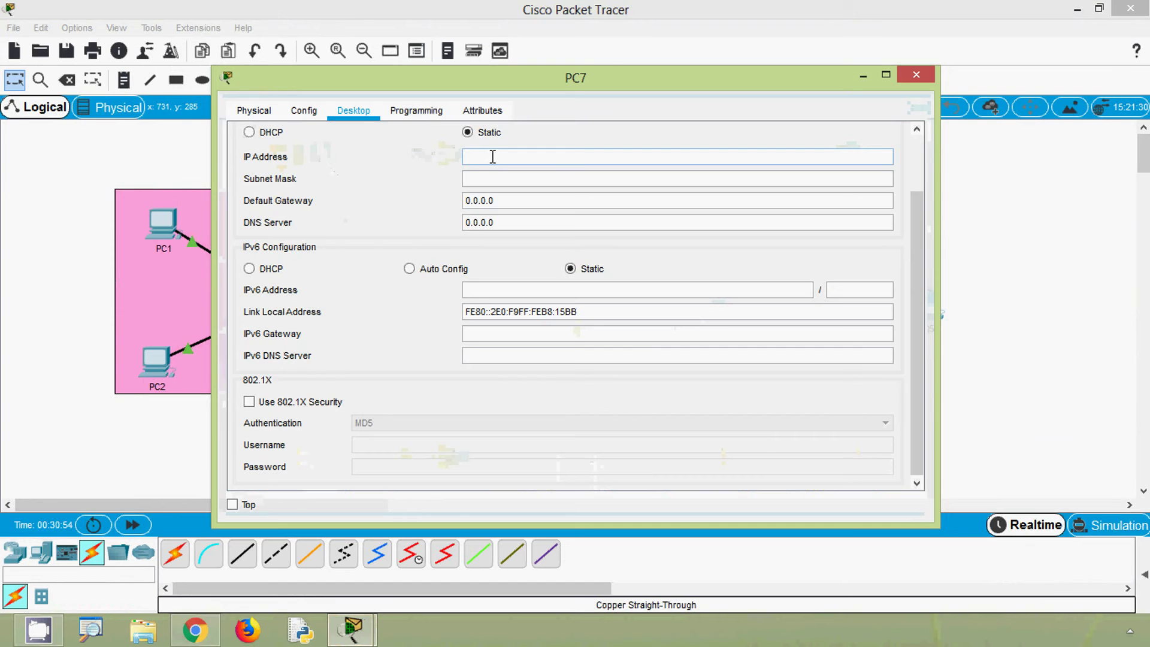
text(192.168.2.1)
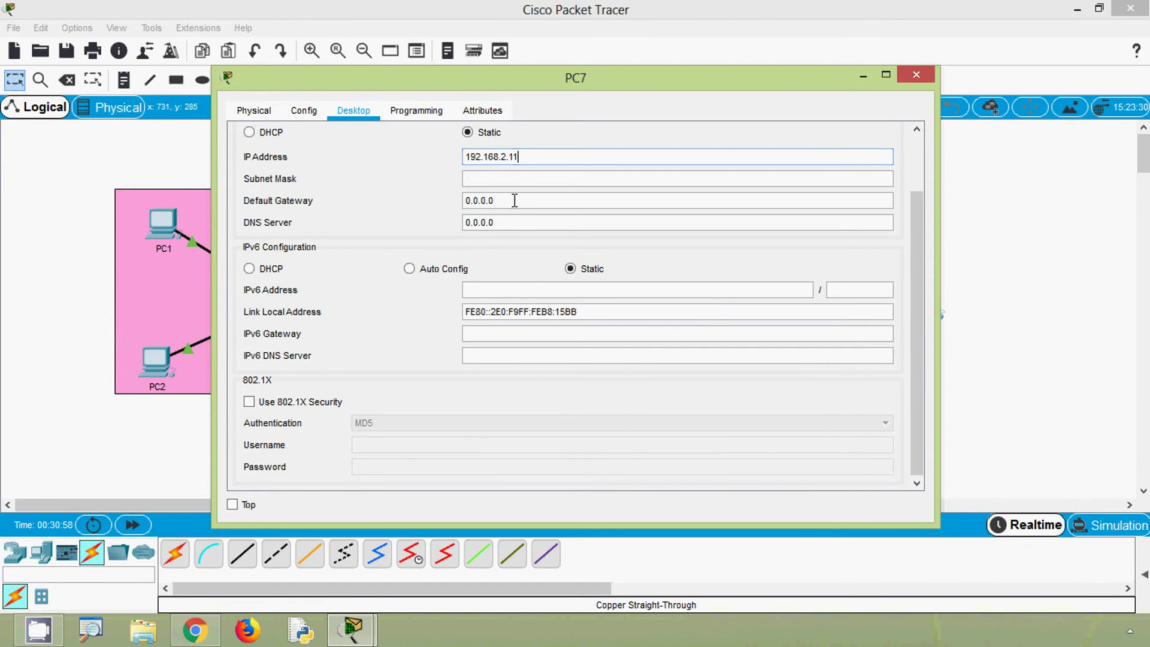
text(1)
click(514, 178)
click(916, 74)
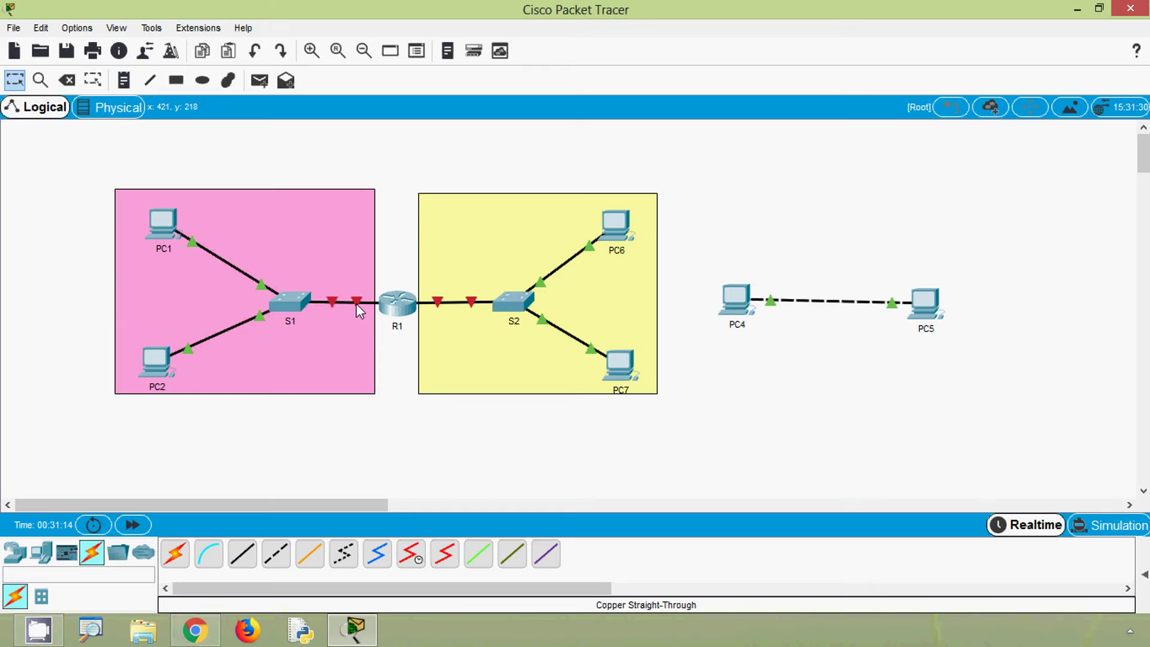
Open R1's command-line interface and decline the initial configuration dialog with n
click(399, 314)
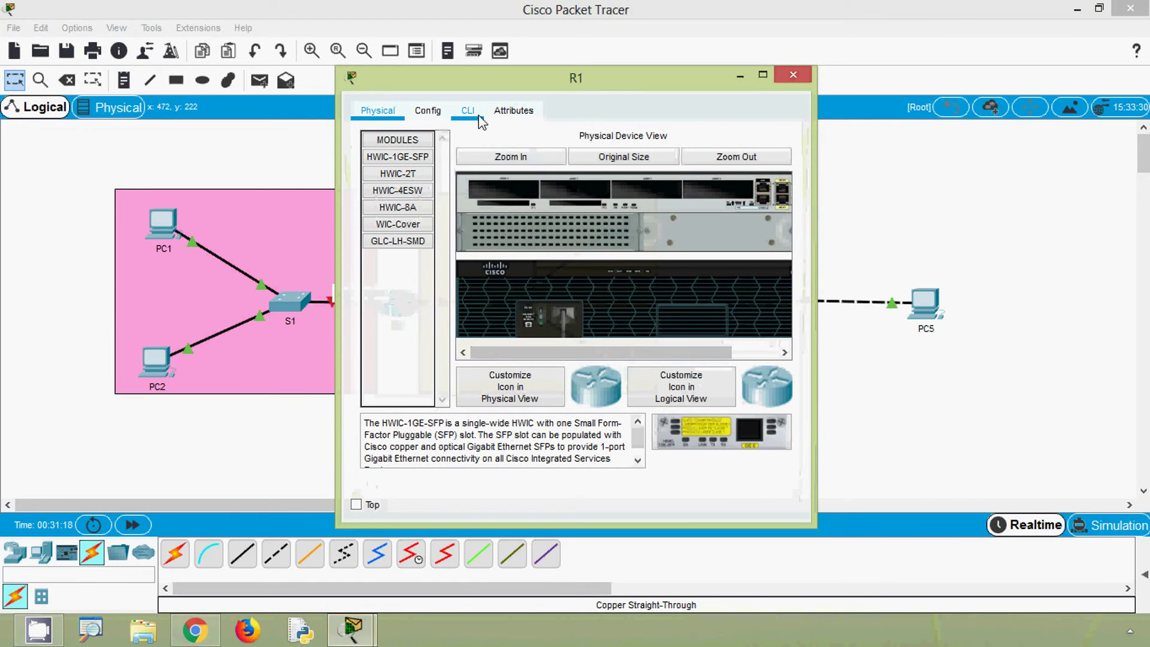
click(478, 116)
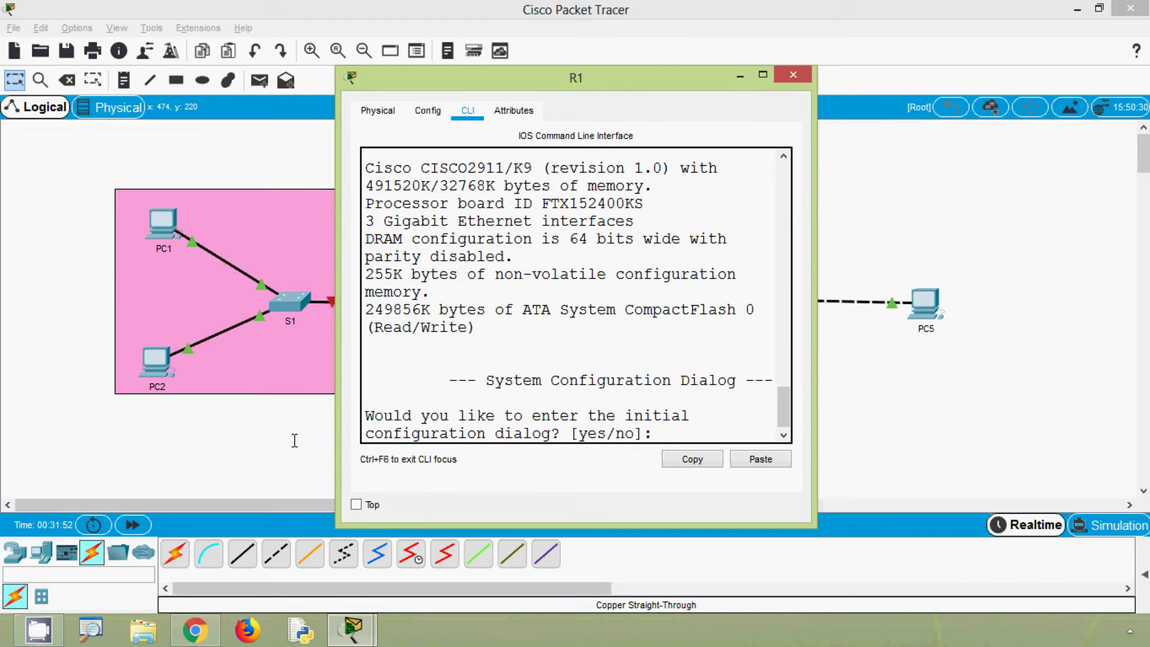
click(294, 440)
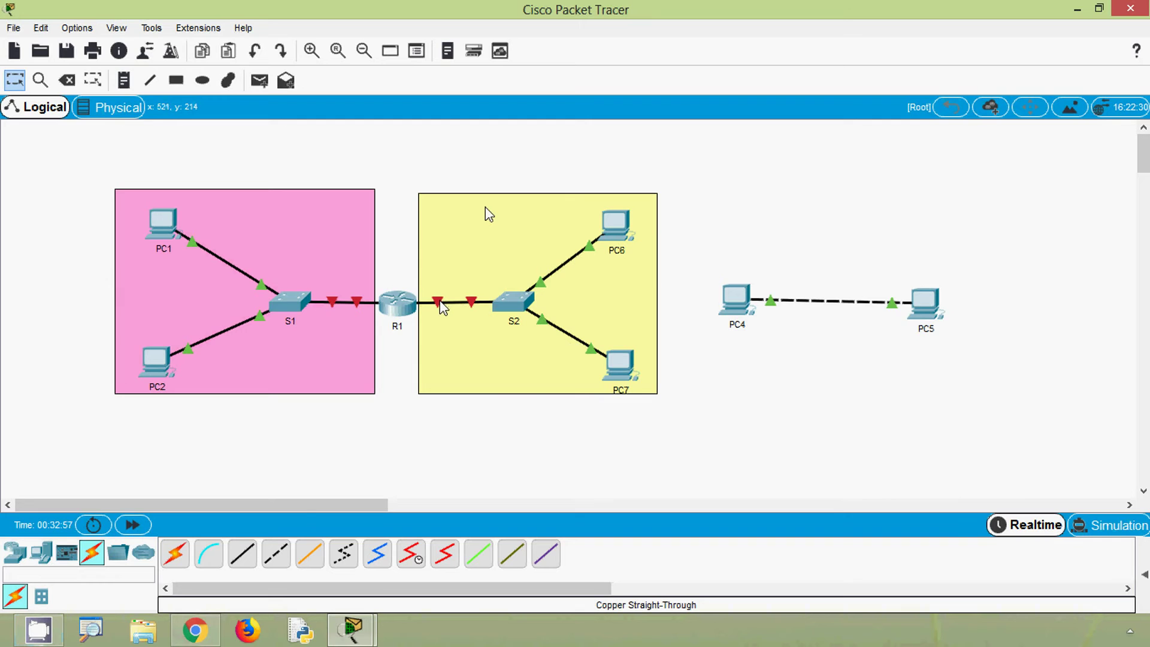
mouse_move(412, 316)
mouse_move(449, 306)
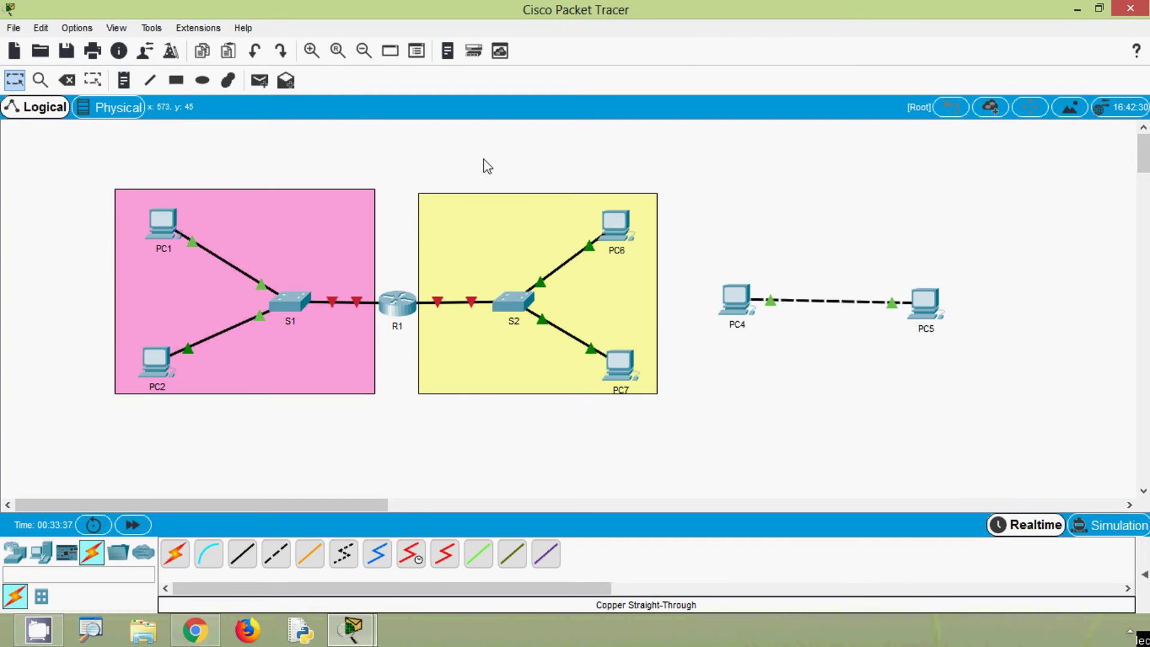
click(398, 315)
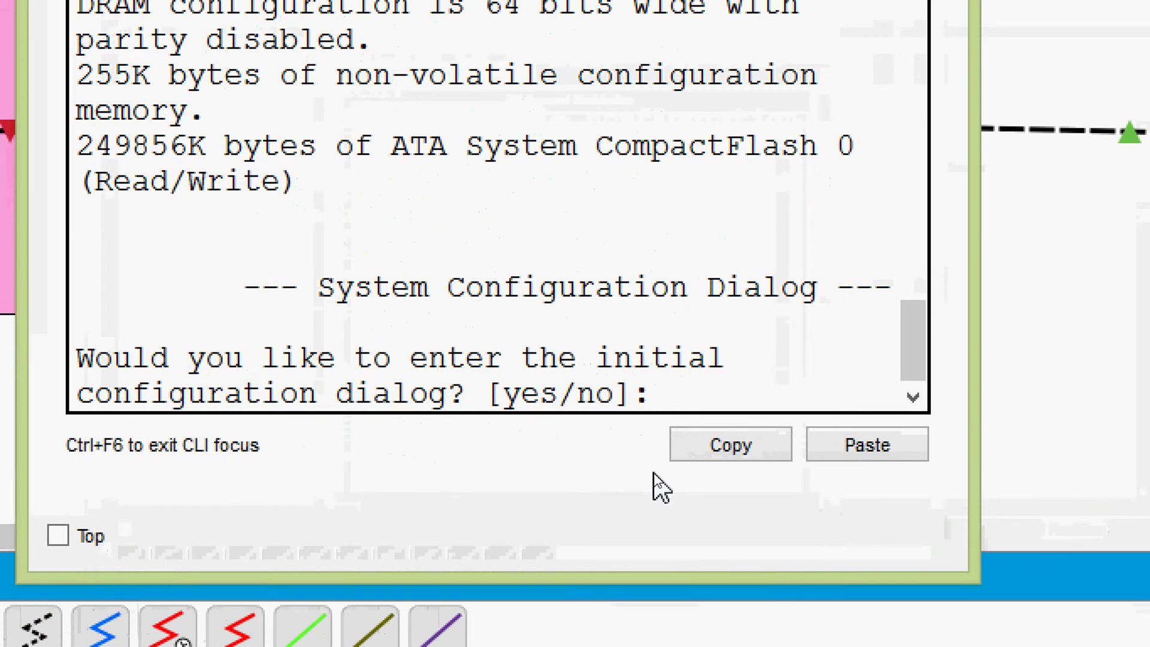
text(n)
key(Return)
key(Return)
Enter privileged mode on the router with enable, and go into global configuration mode with configure terminal
text(ena)
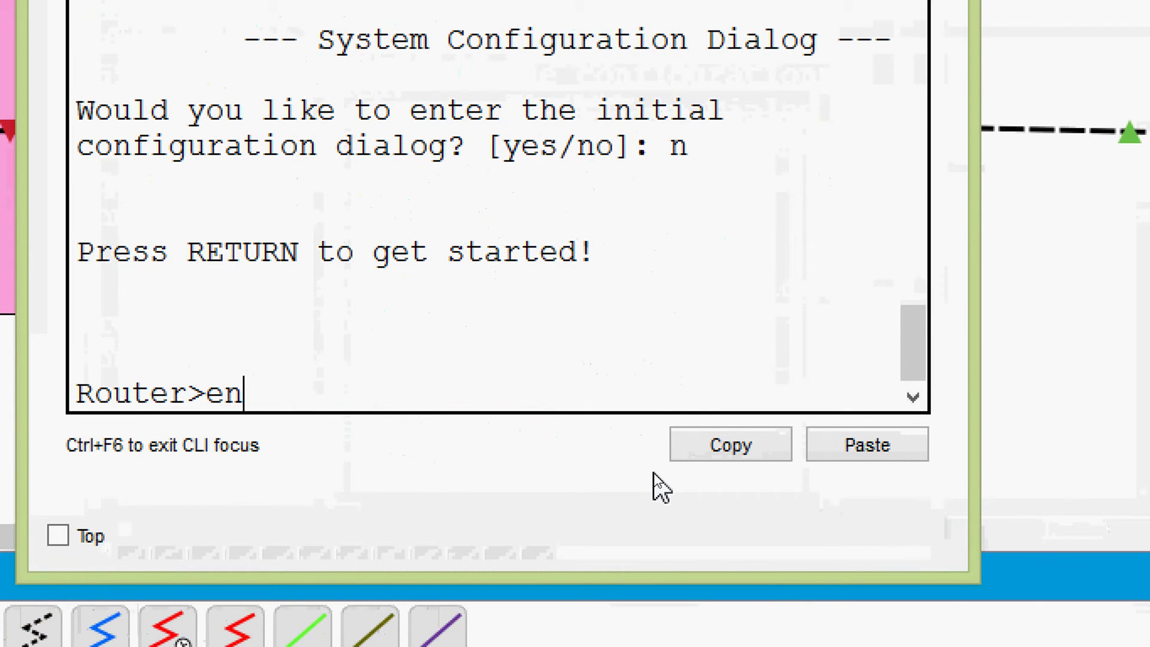
key(Tab)
key(Return)
text(conf)
key(Tab)
text(terminal)
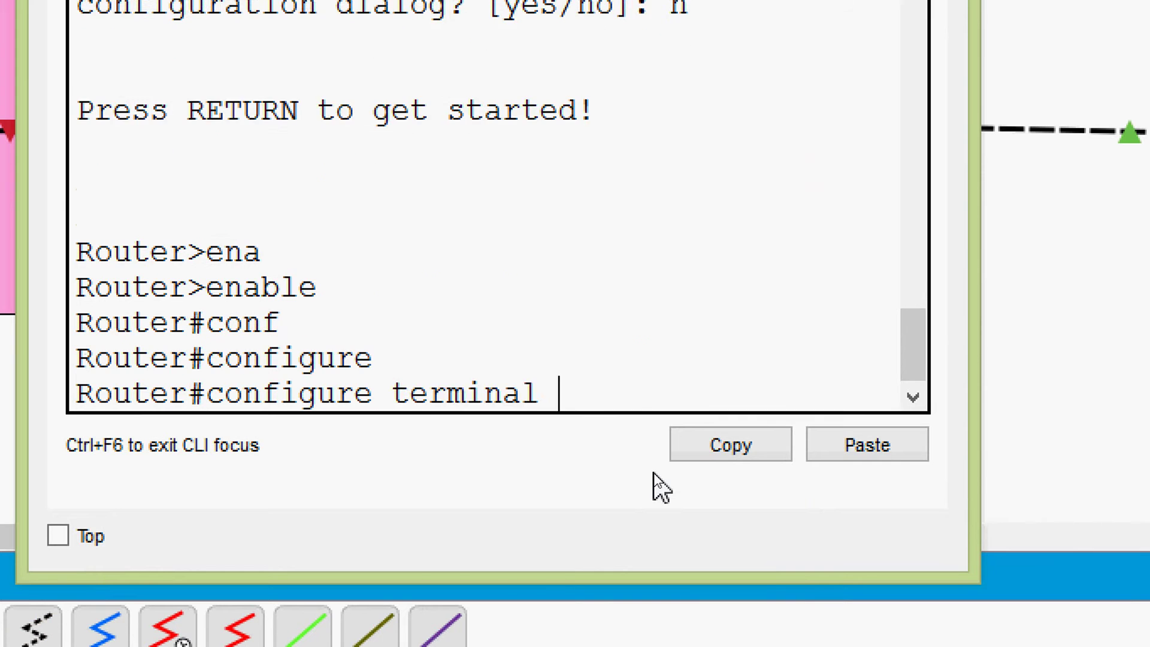
key(Return)
Enter interface configuration mode for gigabitEthernet 0/1 on R1
text(inter)
key(Tab)
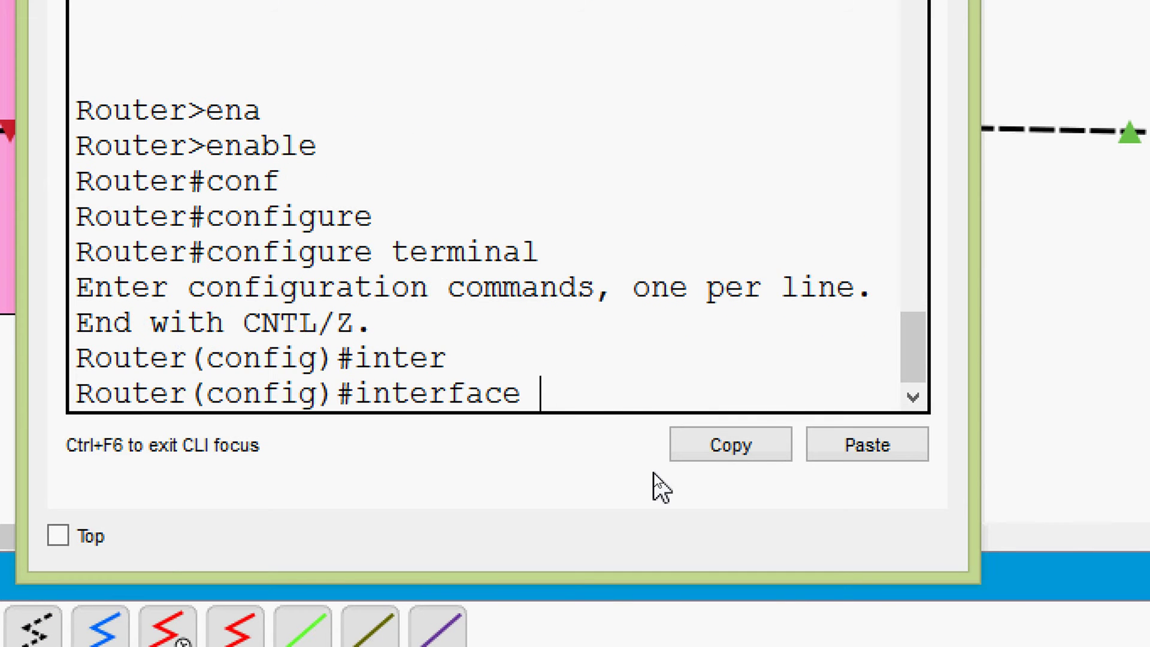
text(g)
key(Tab)
text(0)
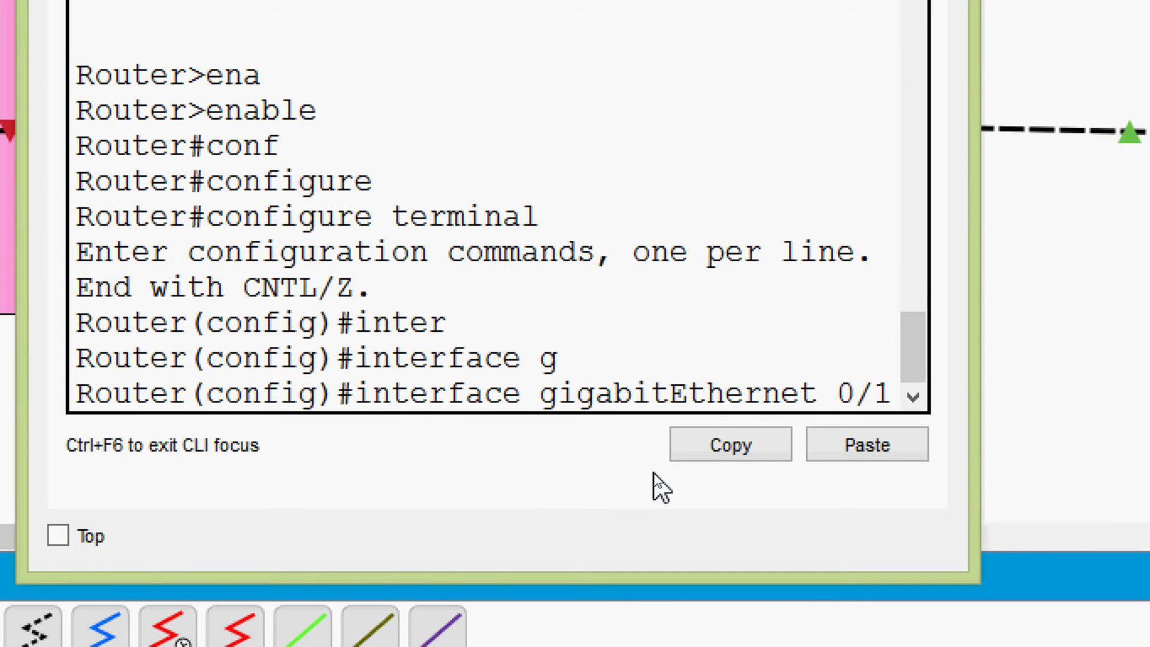
key(Return)
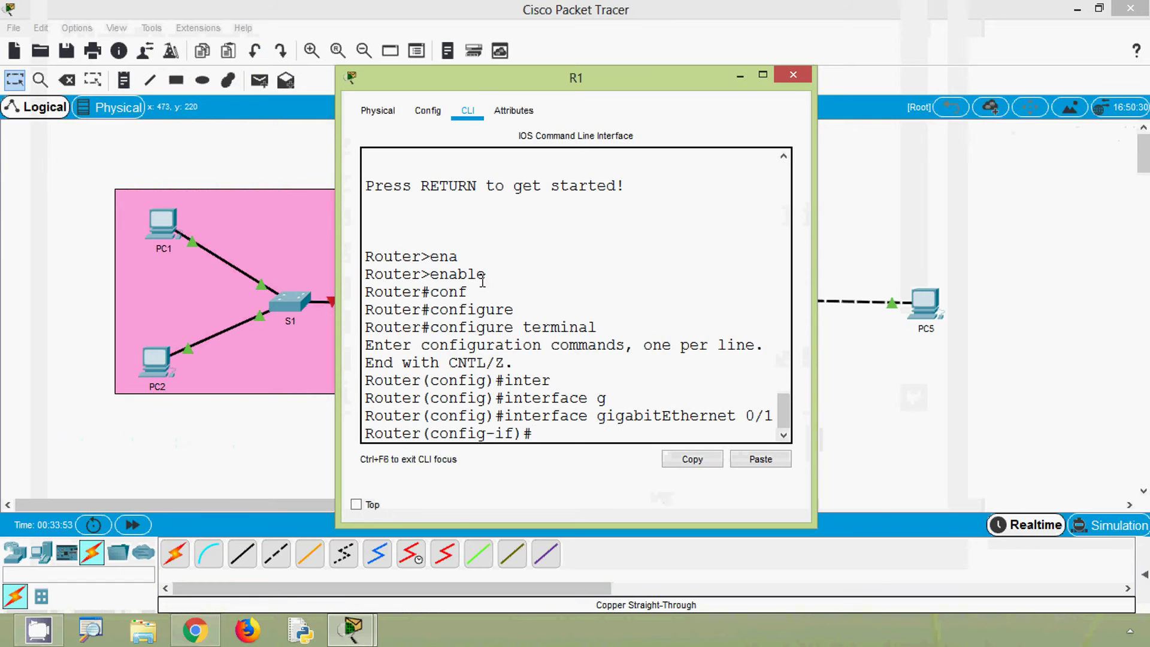
Assign the IP address 192.168.1.1 with subnet mask 255.255.255.0 to R1's gigabitEthernet 0/1 interface
drag(446, 88, 636, 85)
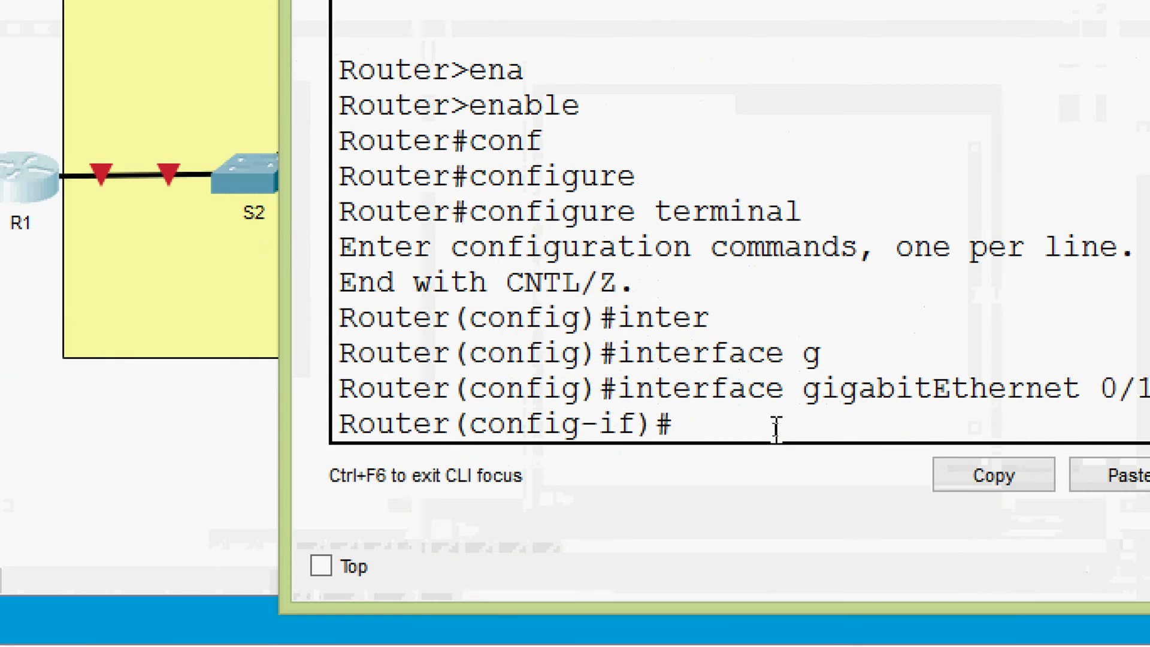
text(ip ad)
key(Tab)
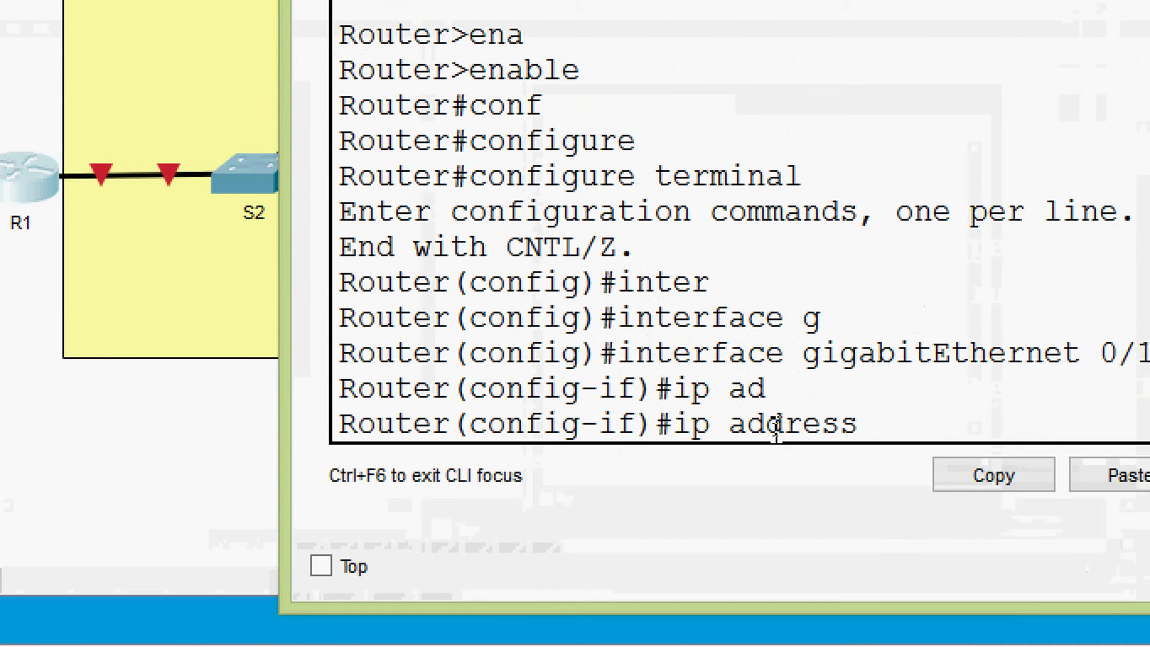
text(192.169)
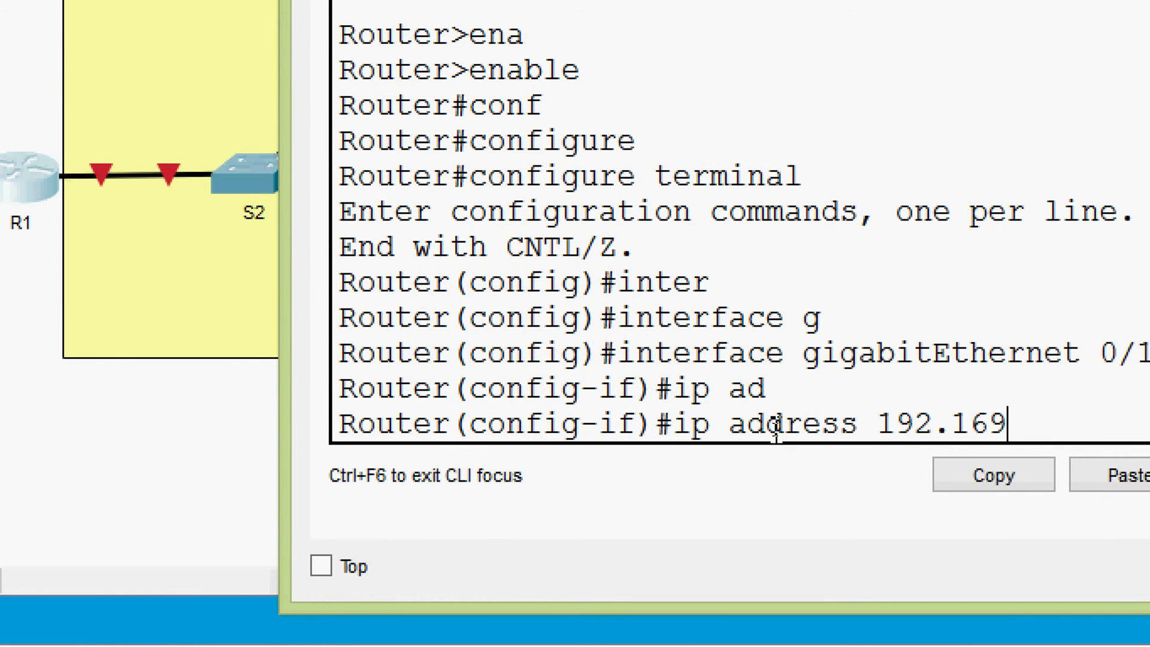
key(BackSpace)
text(8.1.)
text(1)
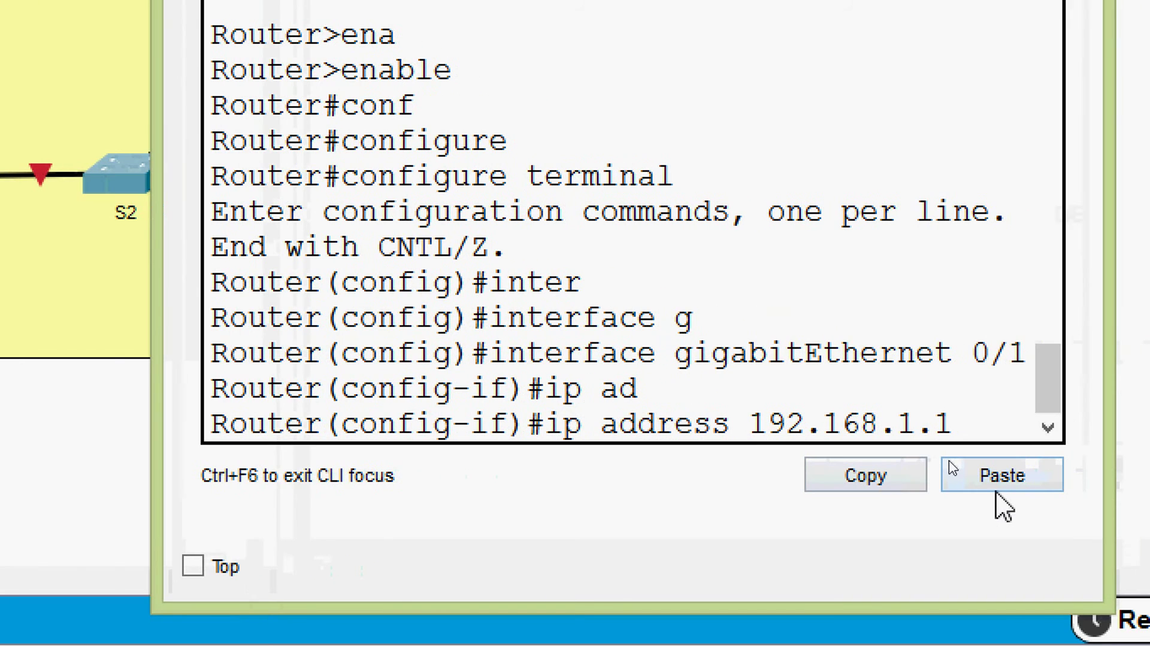
text( ?)
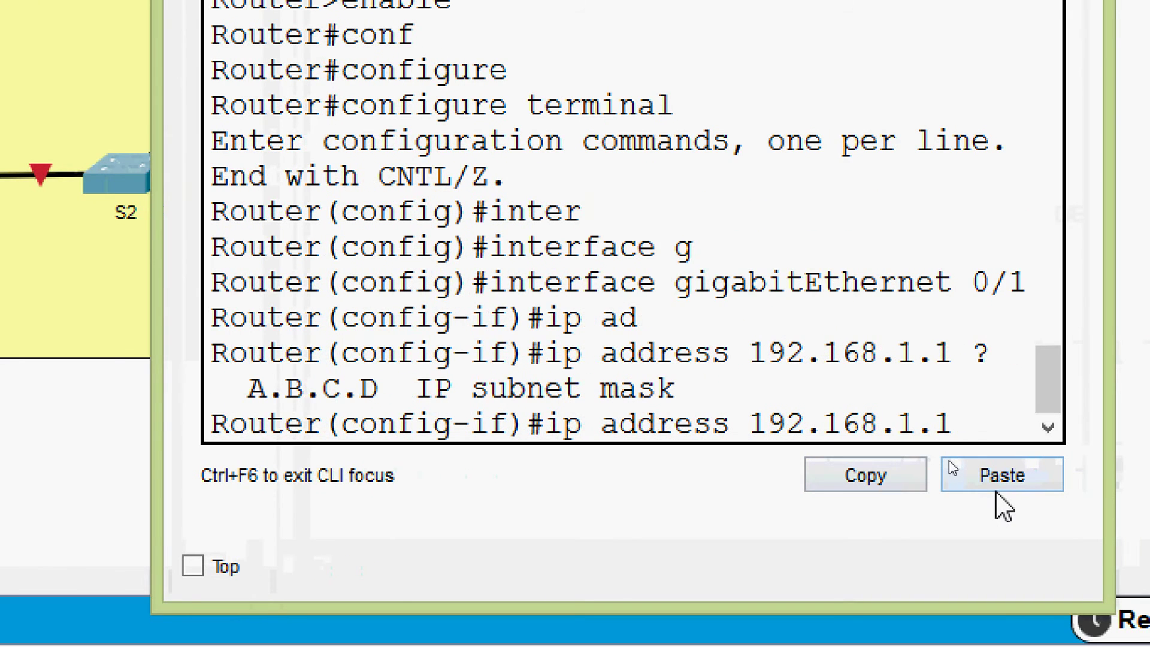
text(255.255)
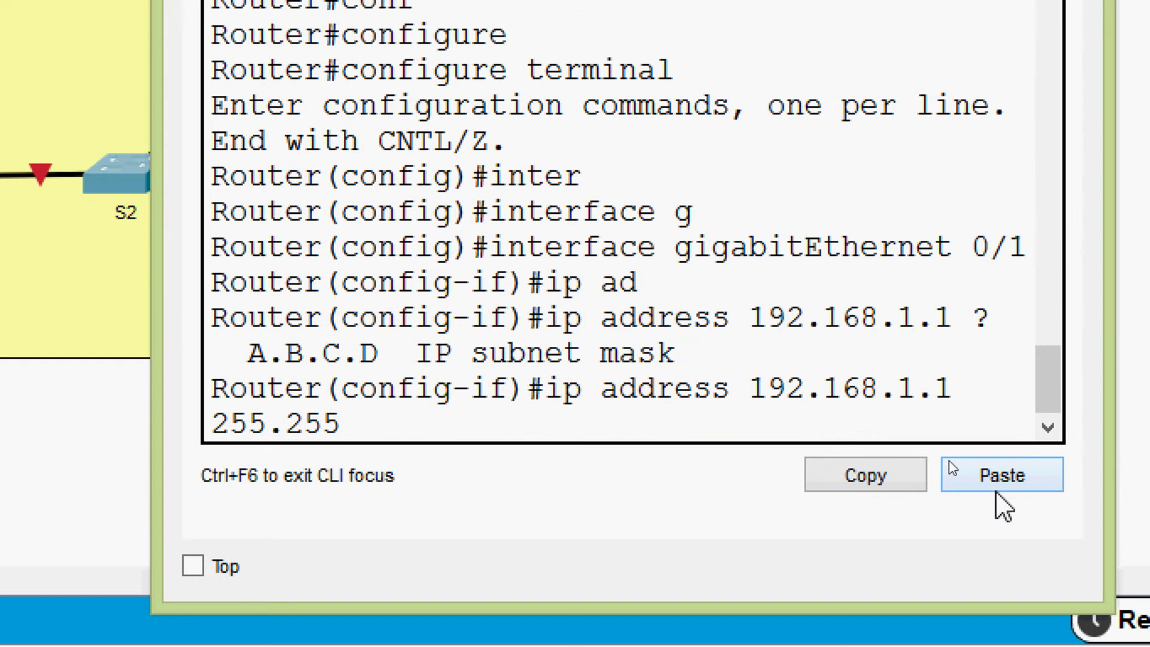
text(.255.0)
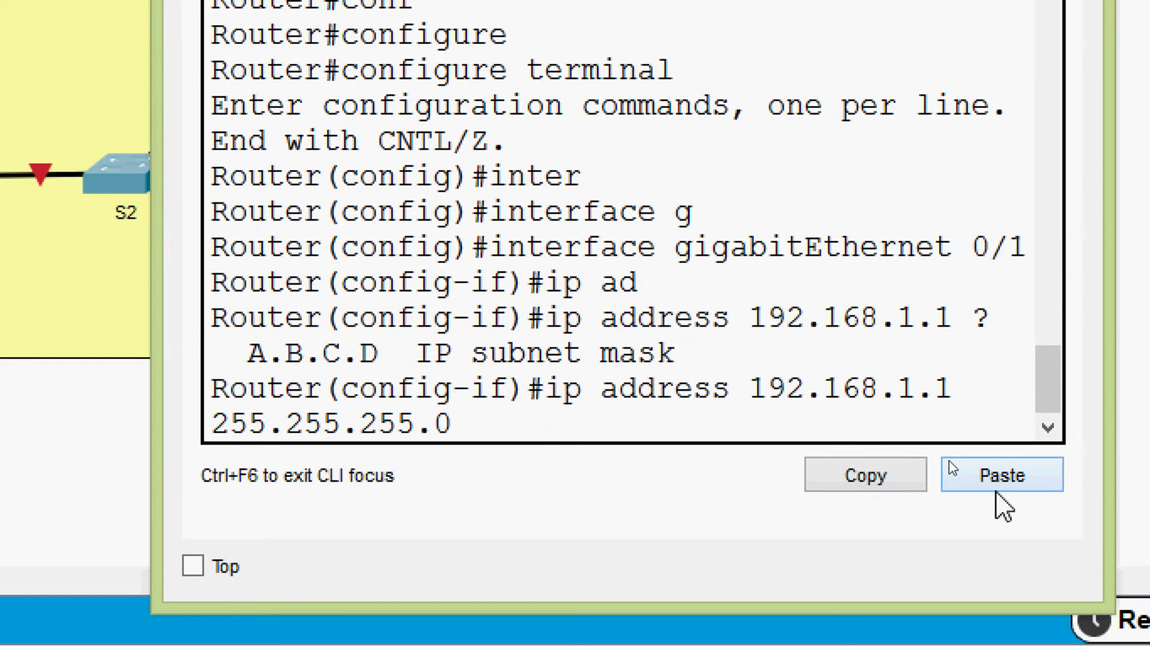
key(Return)
Enable R1's gigabitEthernet 0/1 interface with the no shutdown command and return to the prompt
text(no sh)
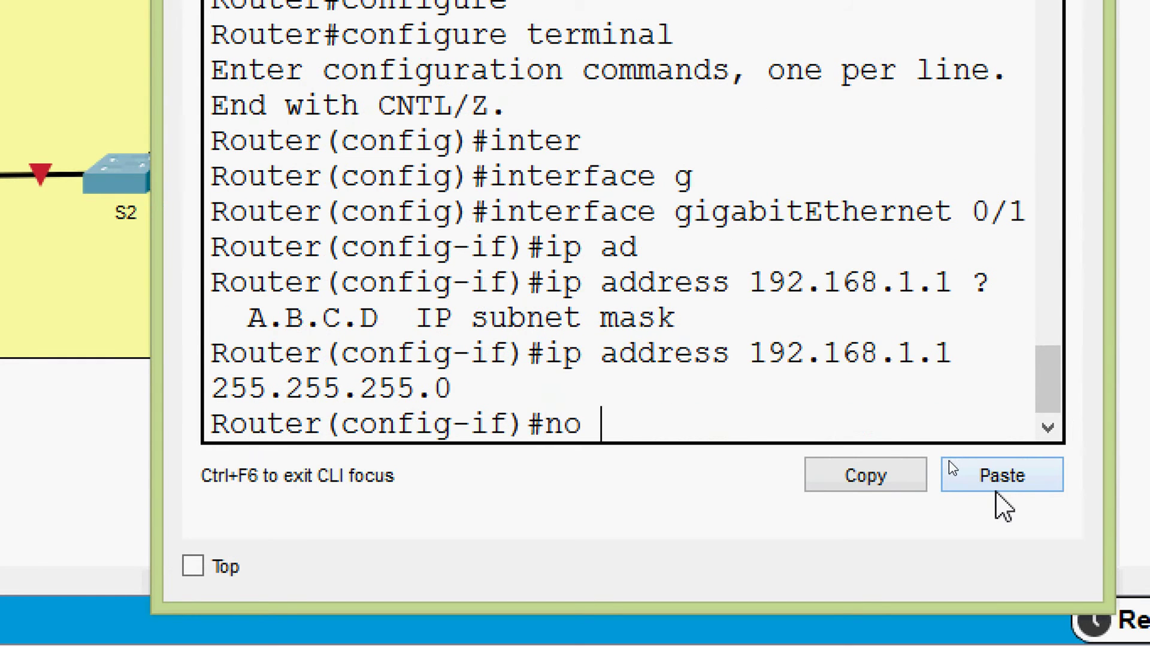
key(Tab)
key(Return)
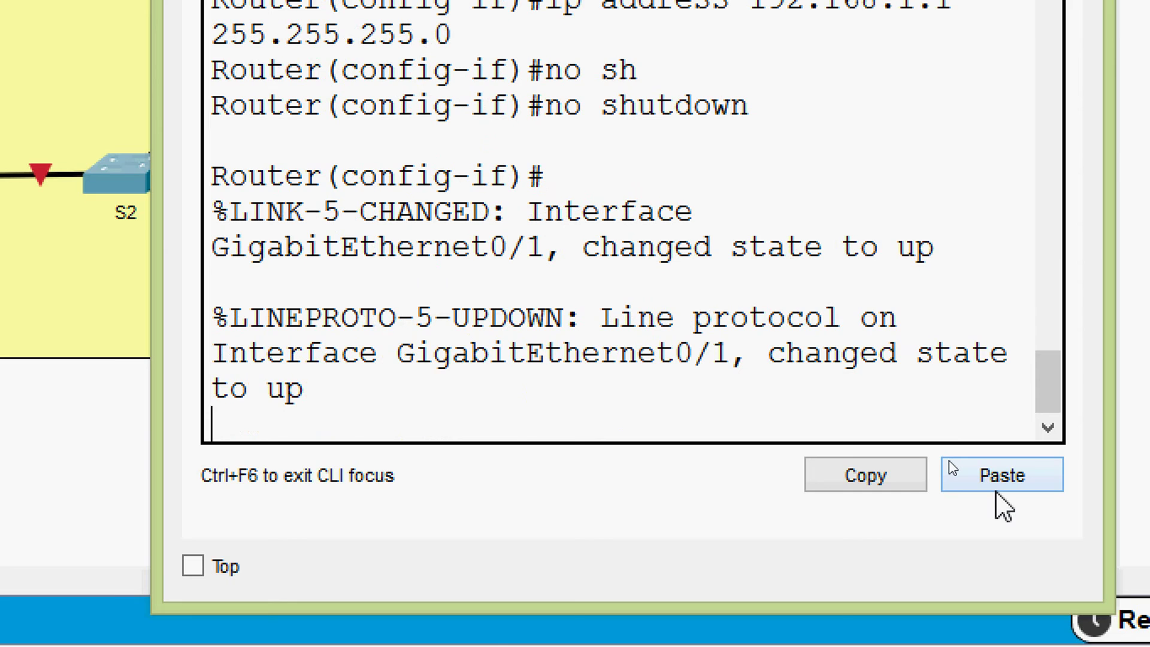
key(Return)
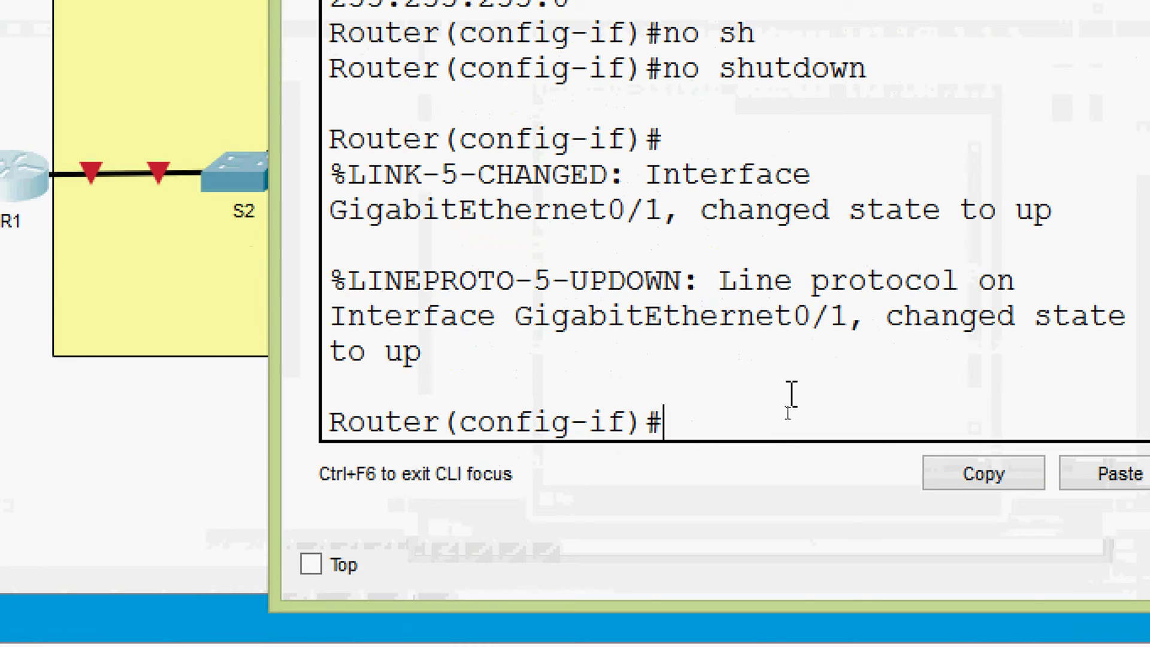
Exit the gigabitEthernet 0/1 configuration and enter interface configuration mode for gigabitEthernet 0/2
text(exit)
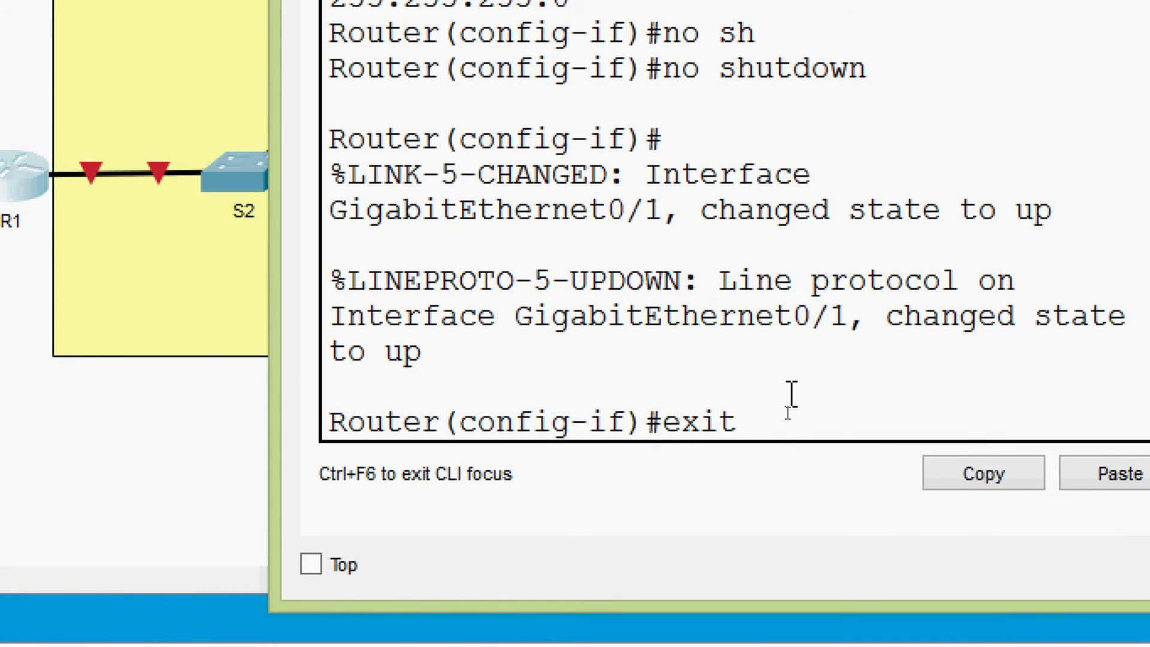
key(Return)
text(inter)
key(Tab)
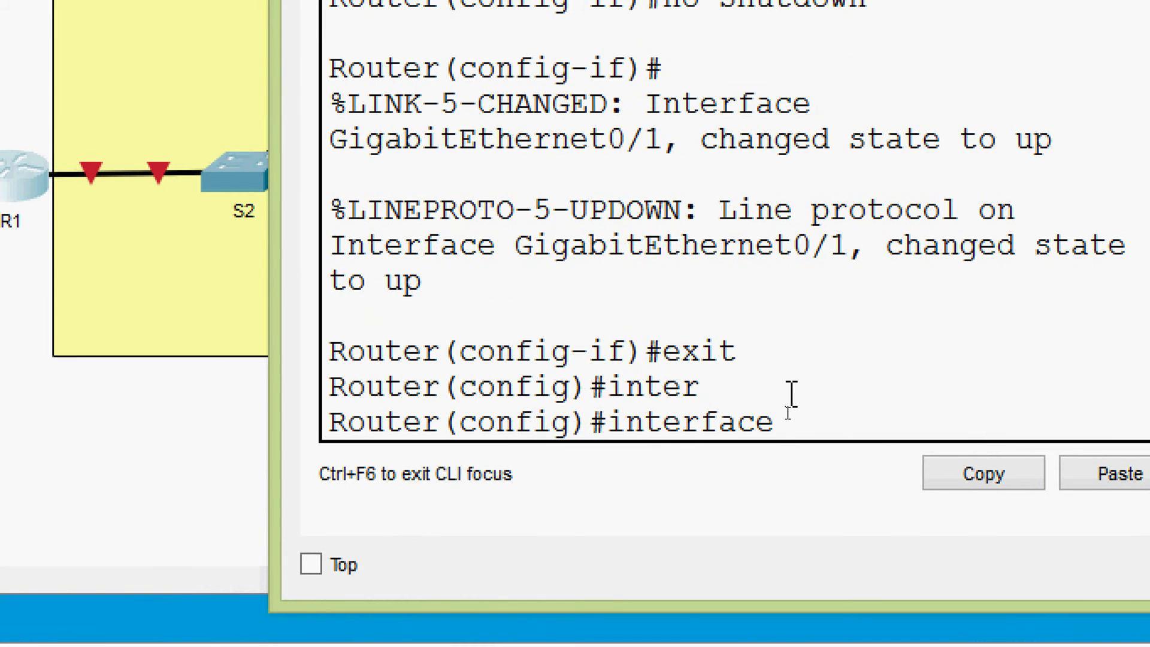
text(g)
key(Tab)
text(0/2)
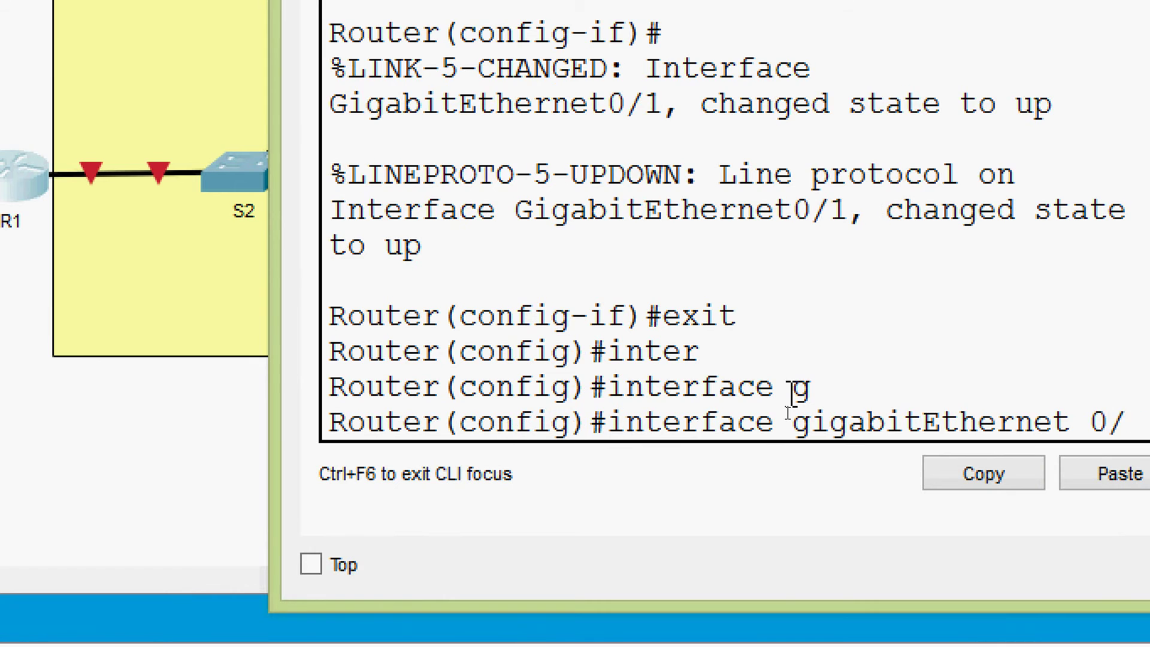
key(Return)
Assign the IP address 192.168.2.1 with subnet mask 255.255.255.0 to R1's gigabitEthernet 0/2 interface
text(ip ad)
key(Tab)
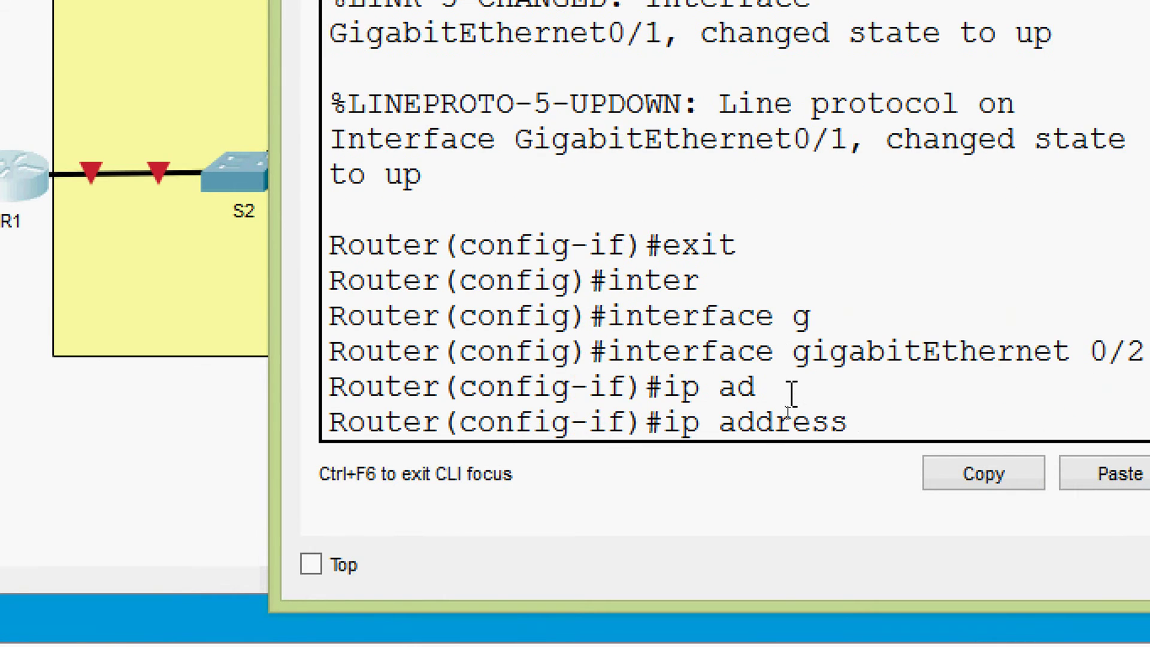
text(192.168.)
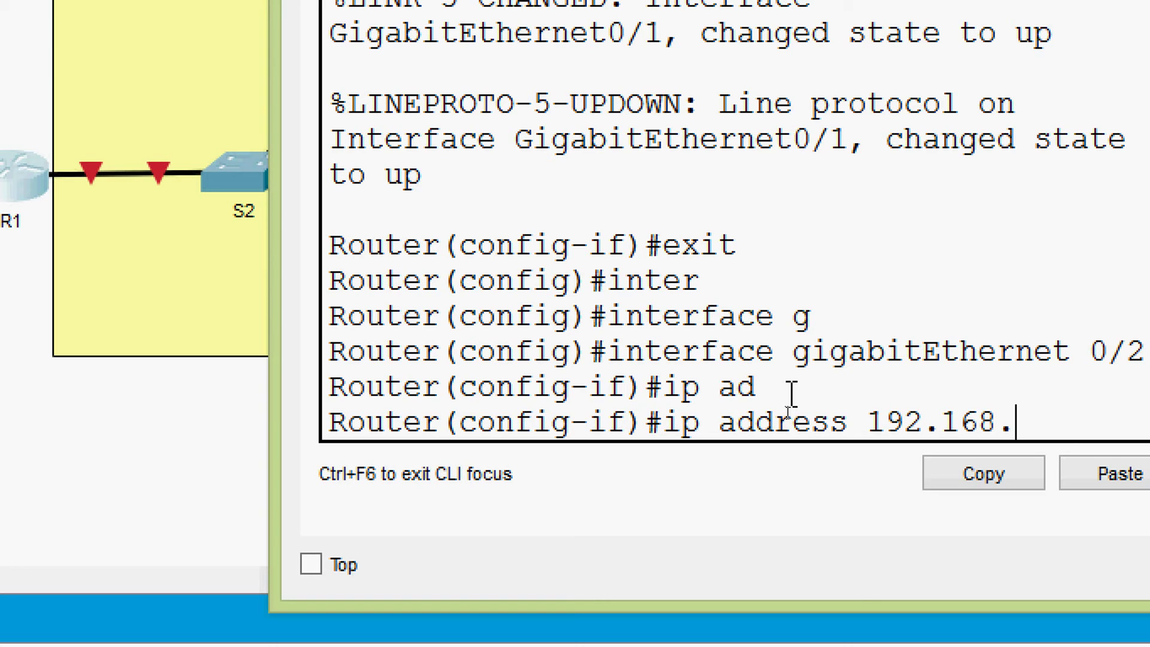
text(2.1)
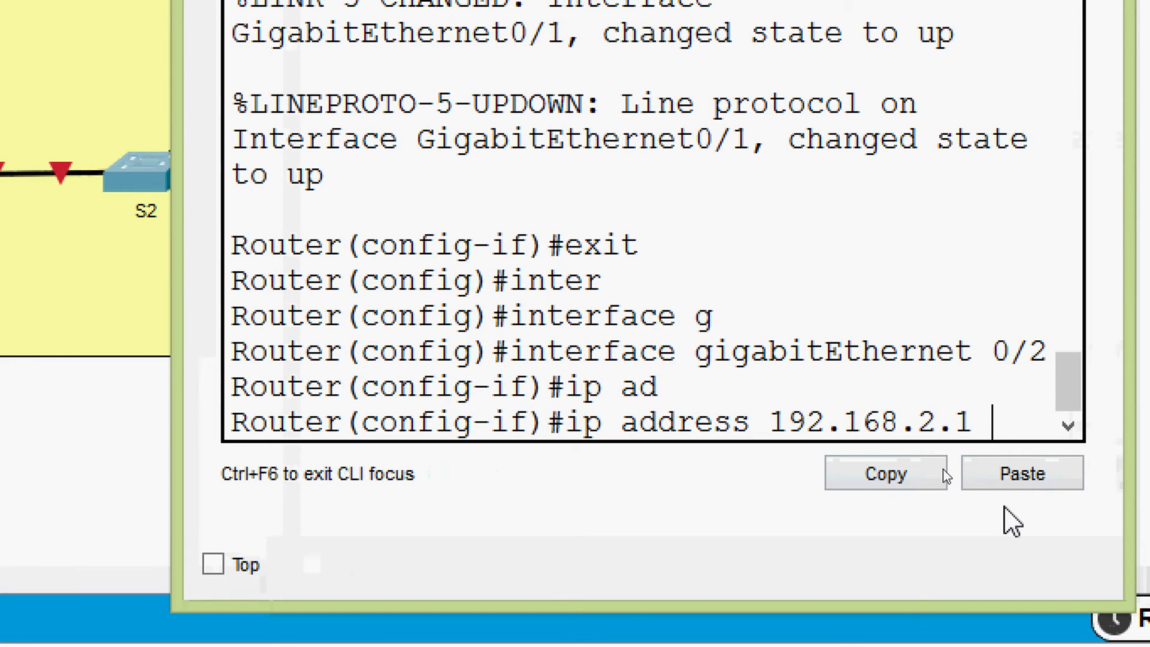
text( 255.)
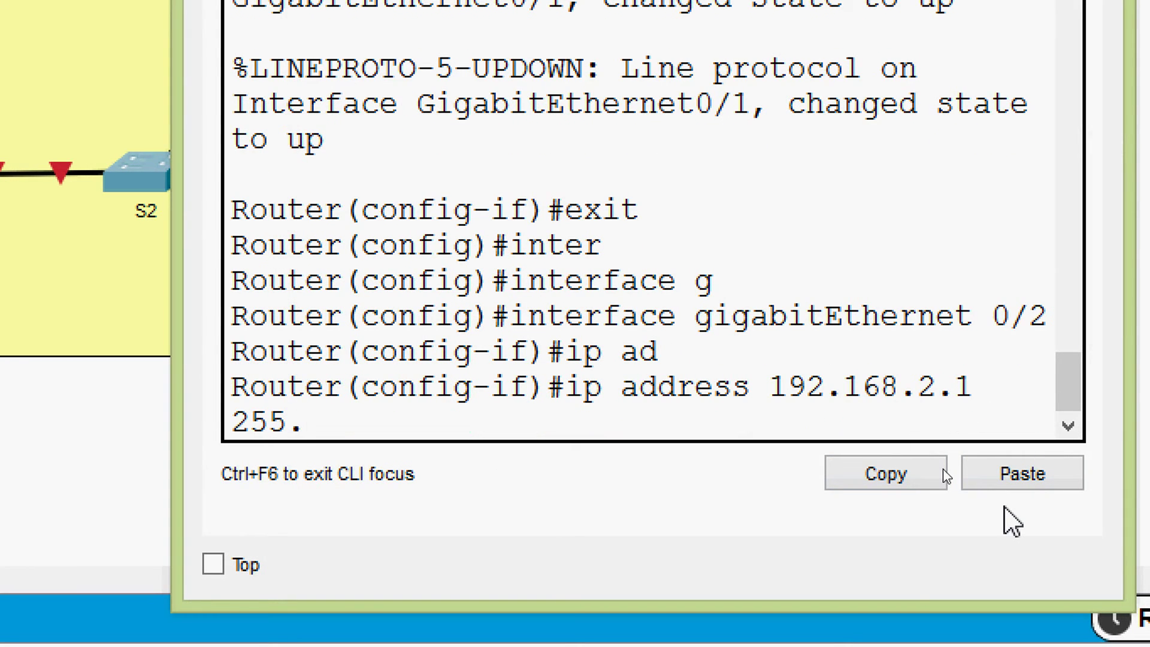
text(255.255.0)
key(Return)
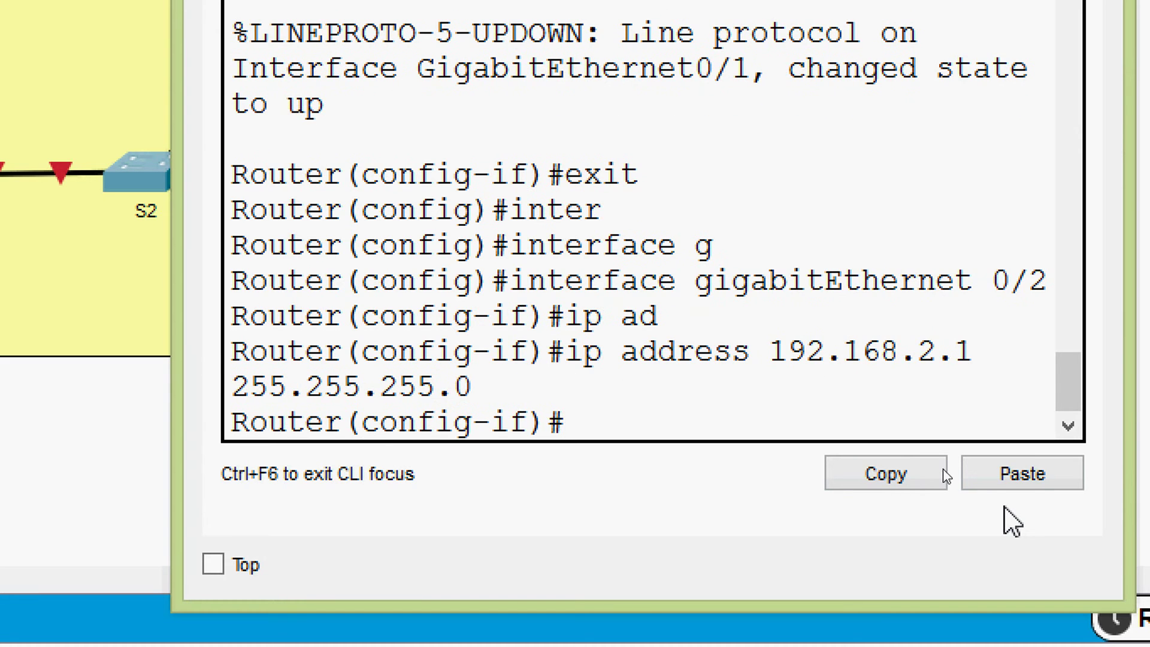
Enable R1's gigabitEthernet 0/2 interface with the no shutdown command and return to the prompt
text(no sh)
key(Tab)
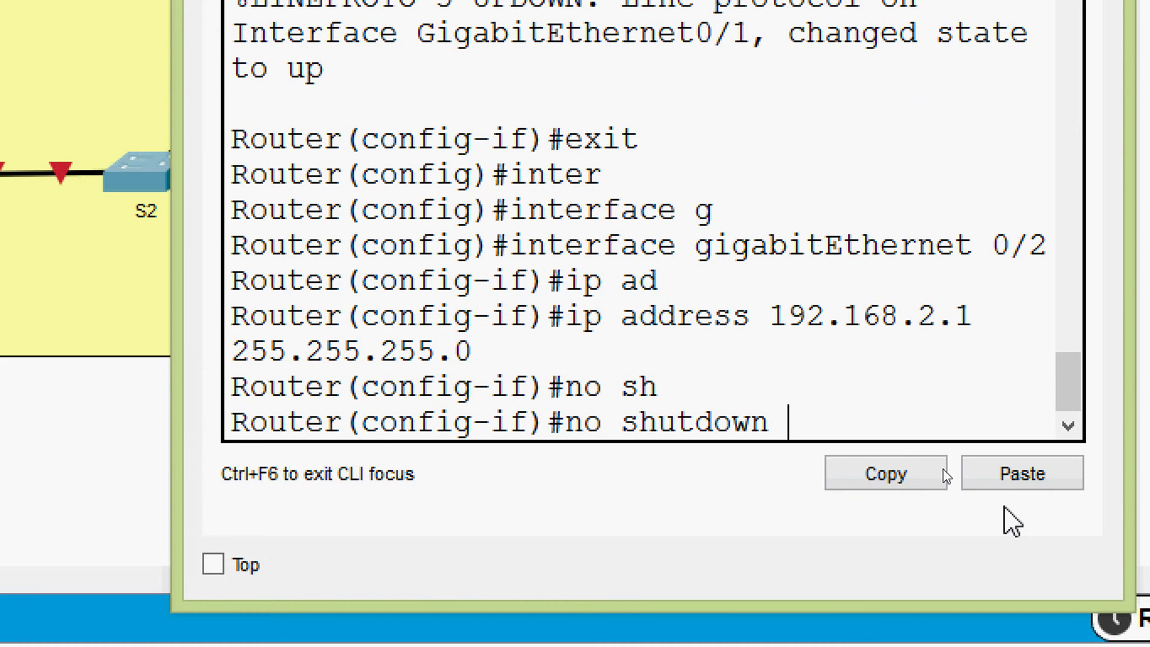
key(Return)
key(Return)
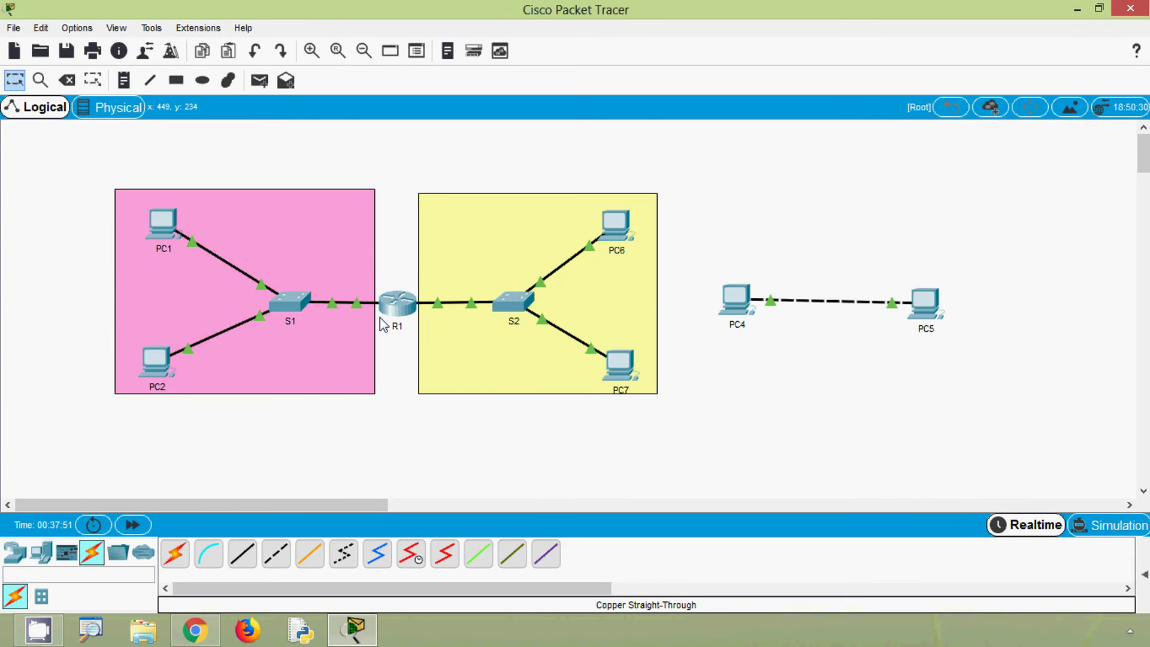
mouse_move(384, 325)
mouse_move(291, 311)
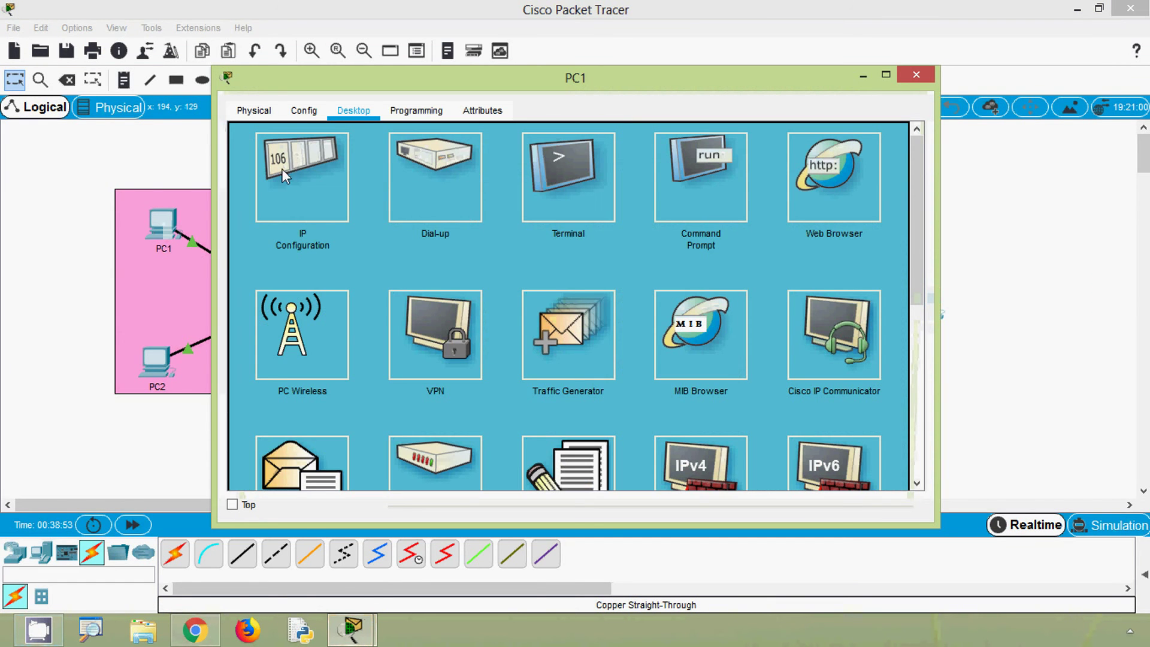
Set PC1's default gateway to 192.168.1.1 in its IP configuration and close the PC1 window
click(283, 174)
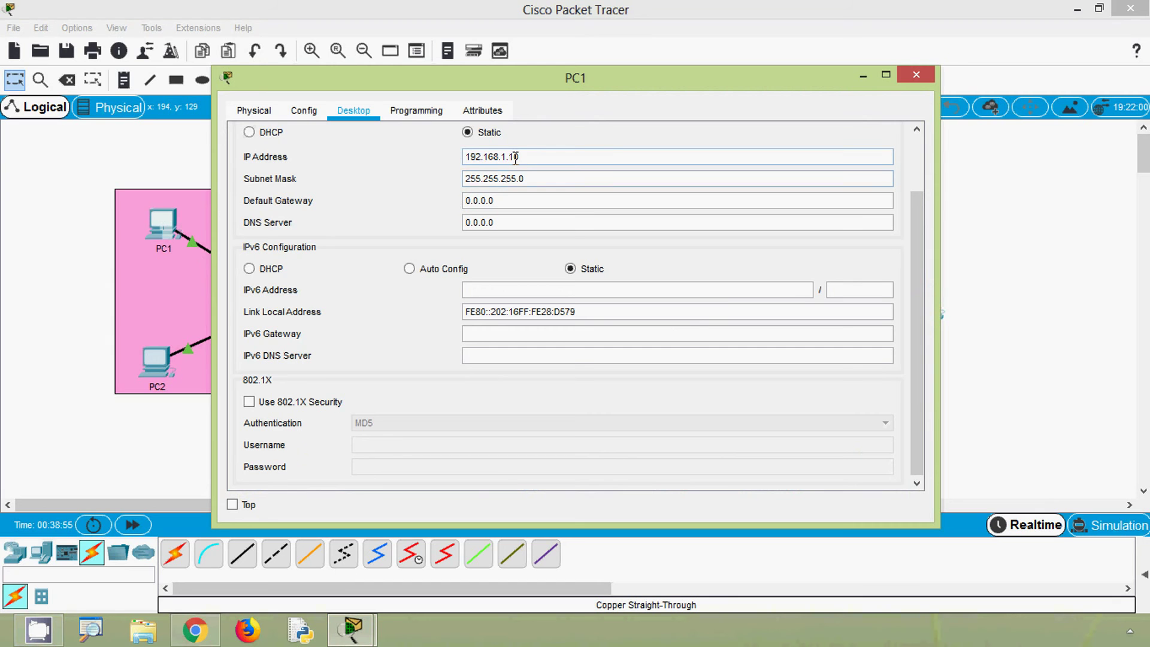
drag(515, 157, 449, 157)
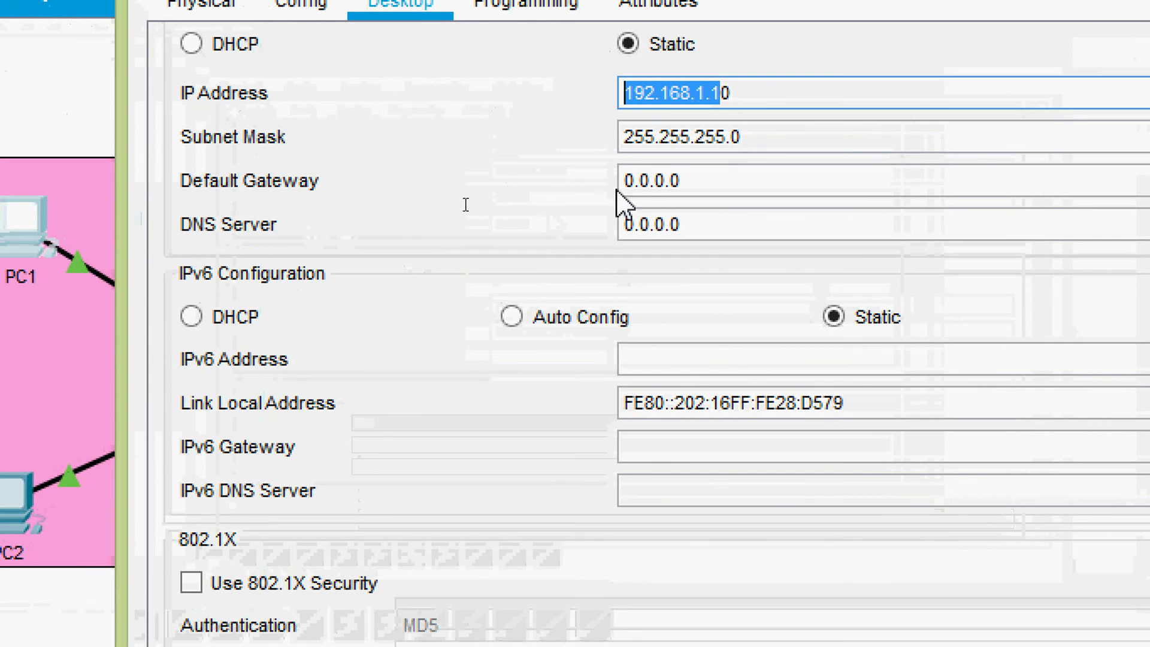
drag(688, 178, 593, 195)
text(192.168.1.1)
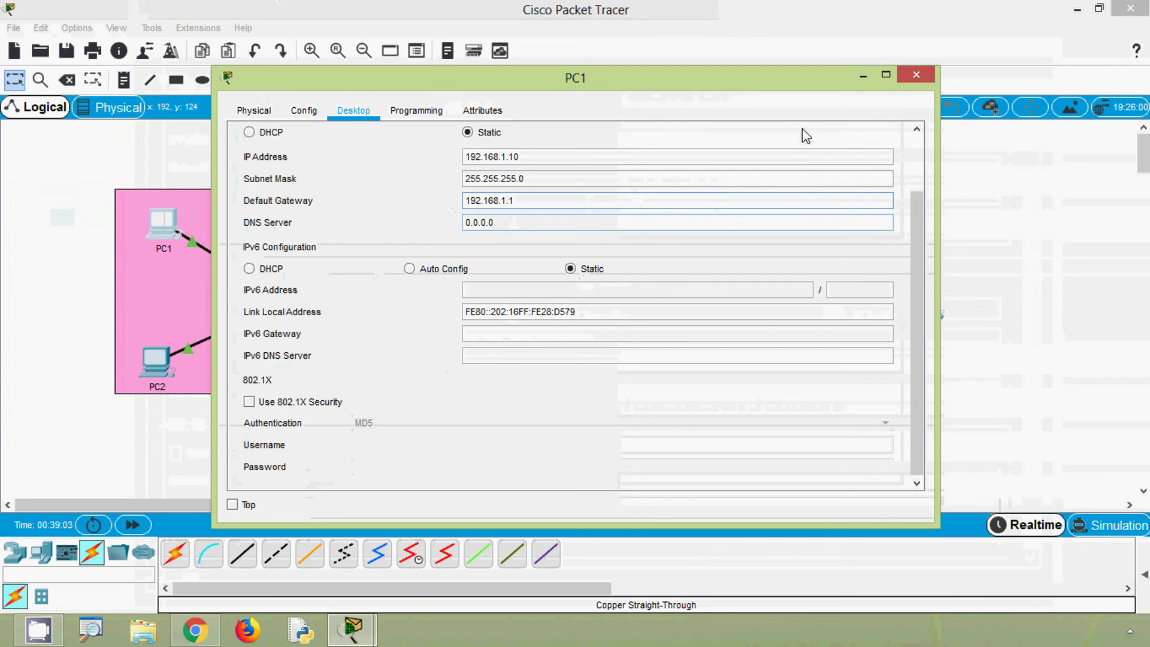
click(904, 78)
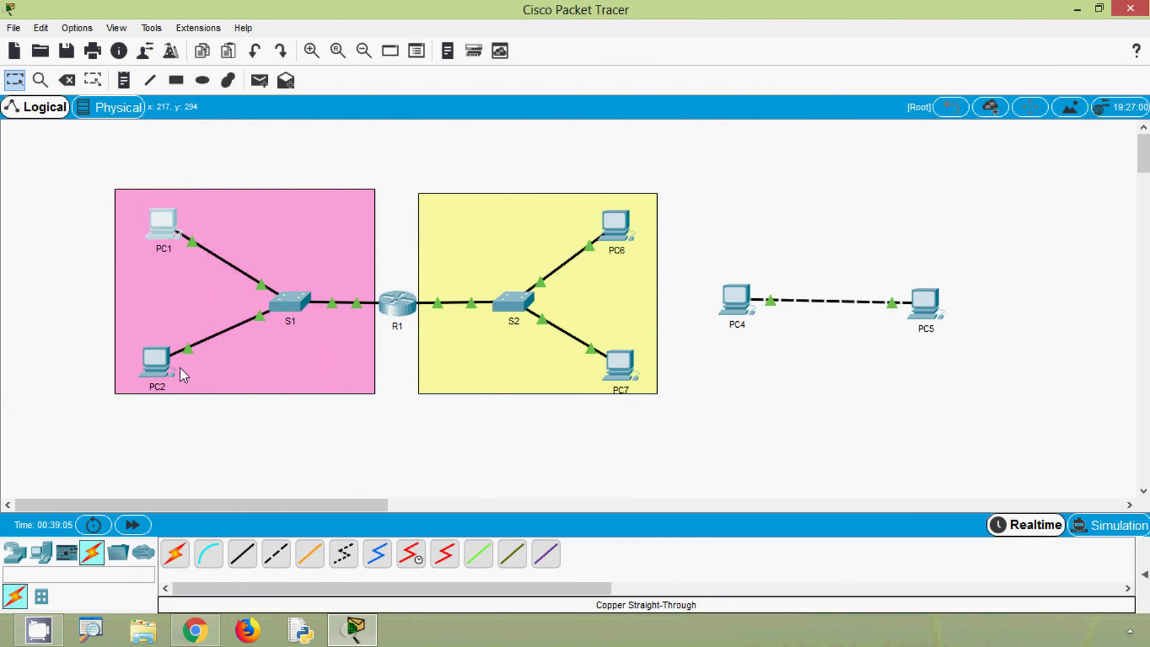
Set PC2's default gateway to 192.168.1.1 in its IP configuration and close the PC2 window
click(163, 369)
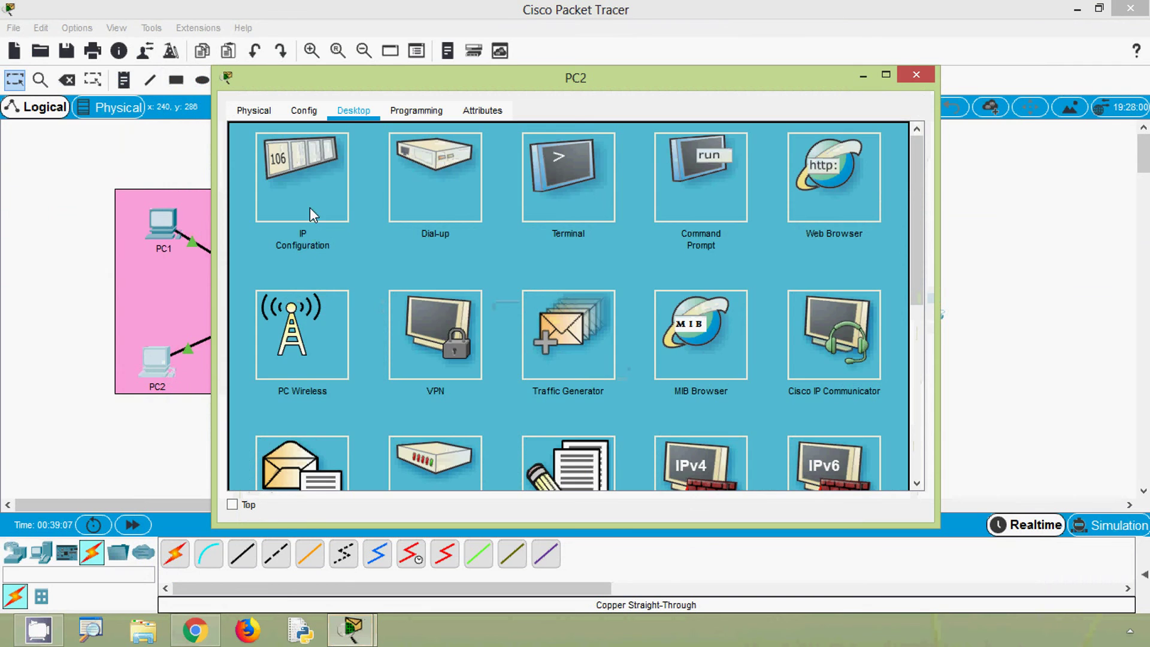
click(310, 207)
drag(501, 200, 431, 200)
text(192.168.1.1)
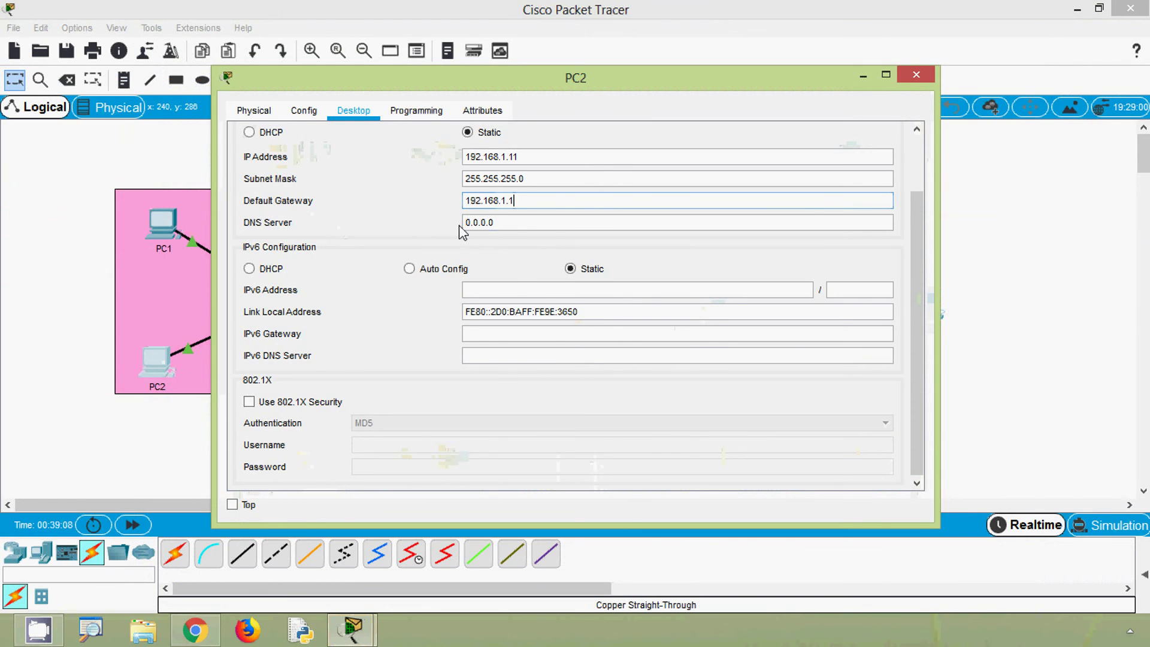
click(905, 73)
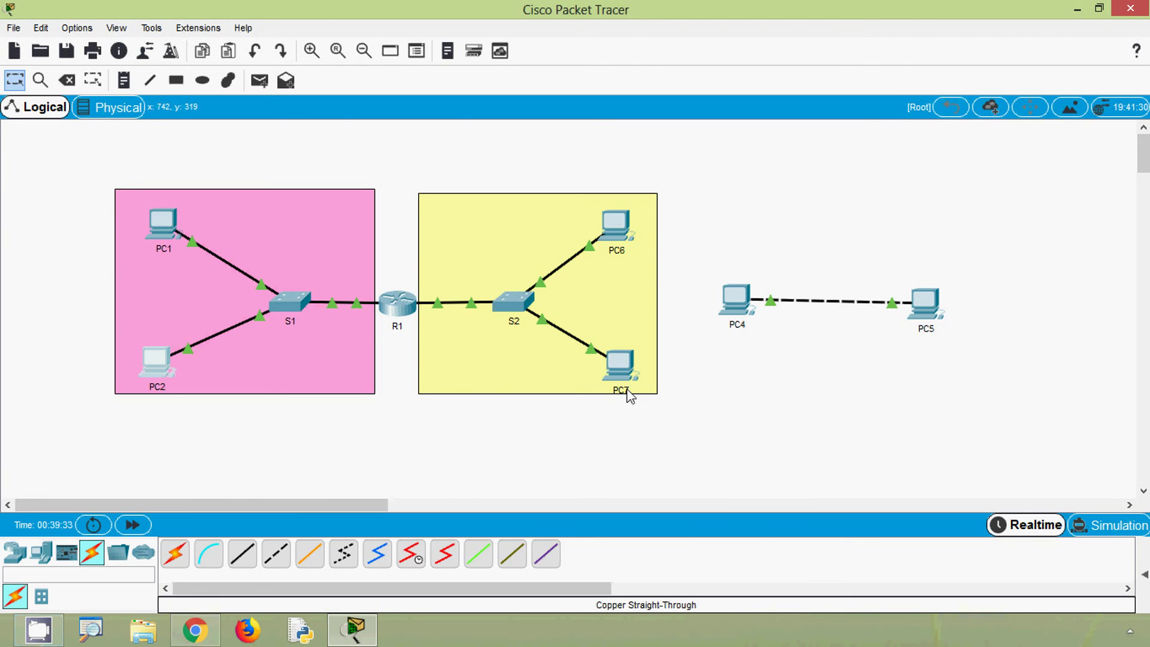
Set PC6's default gateway to 192.168.2.1 in its IP configuration, check the entry and close the PC6 window
click(616, 224)
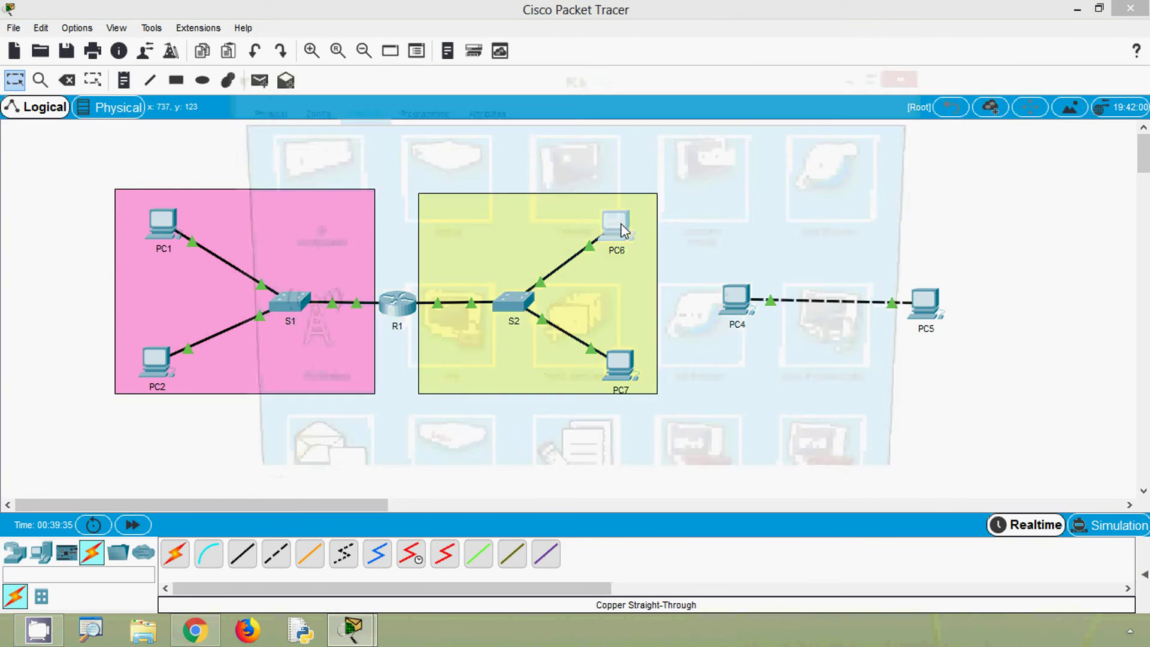
click(318, 215)
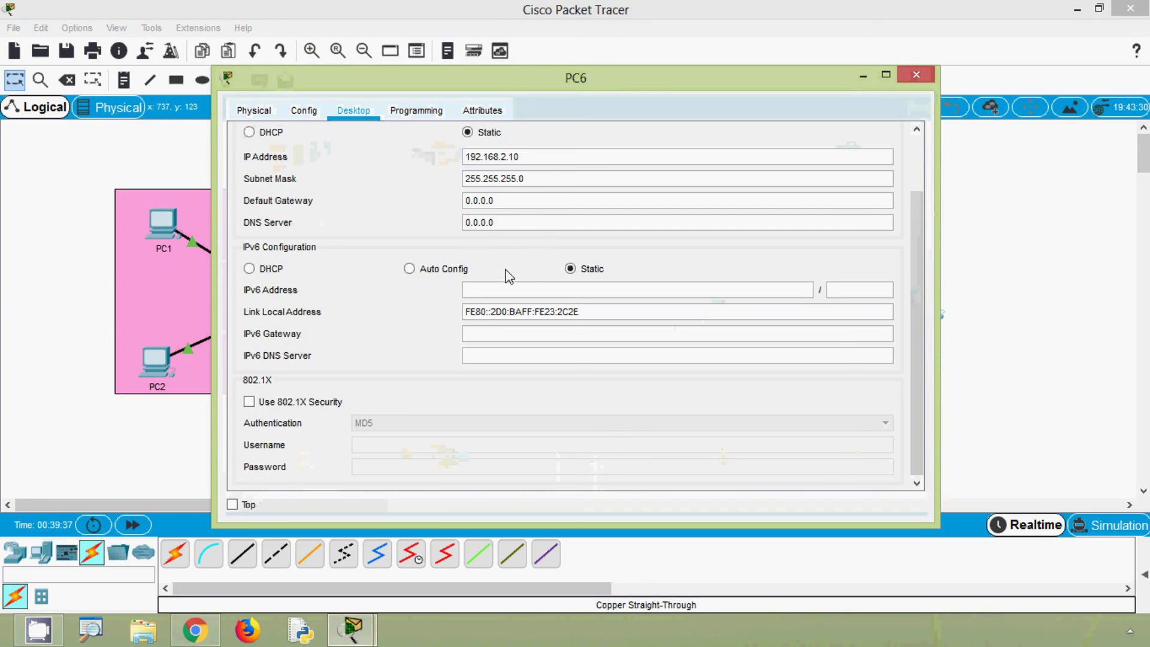
drag(515, 156, 414, 147)
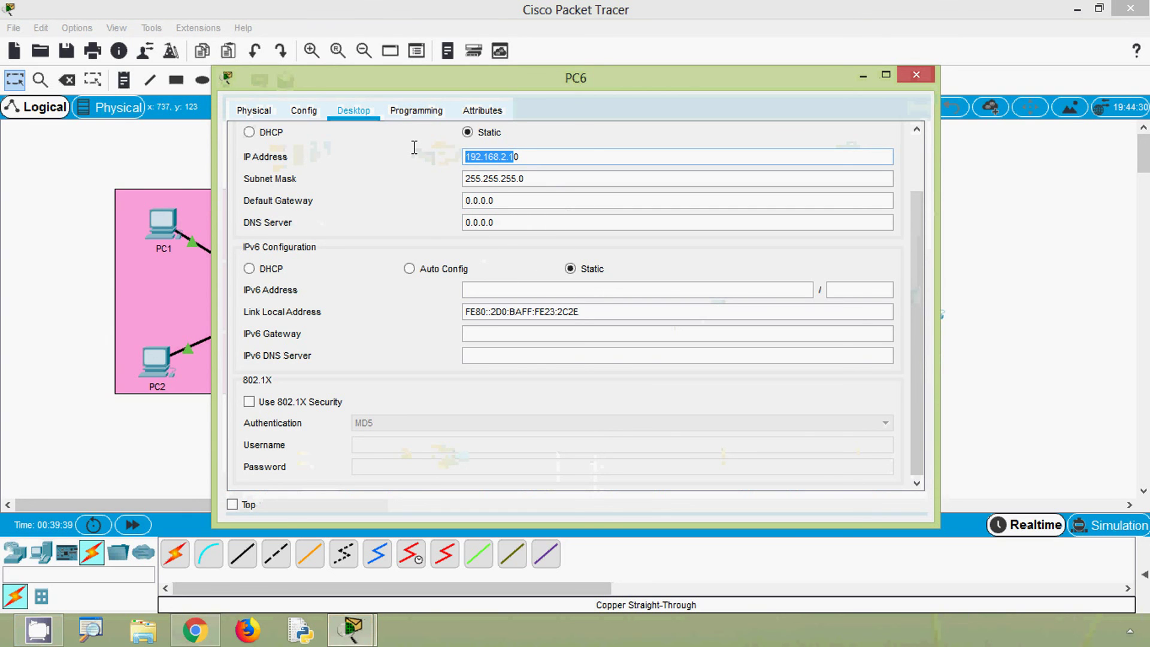
key(ctrl+c)
drag(510, 200, 418, 197)
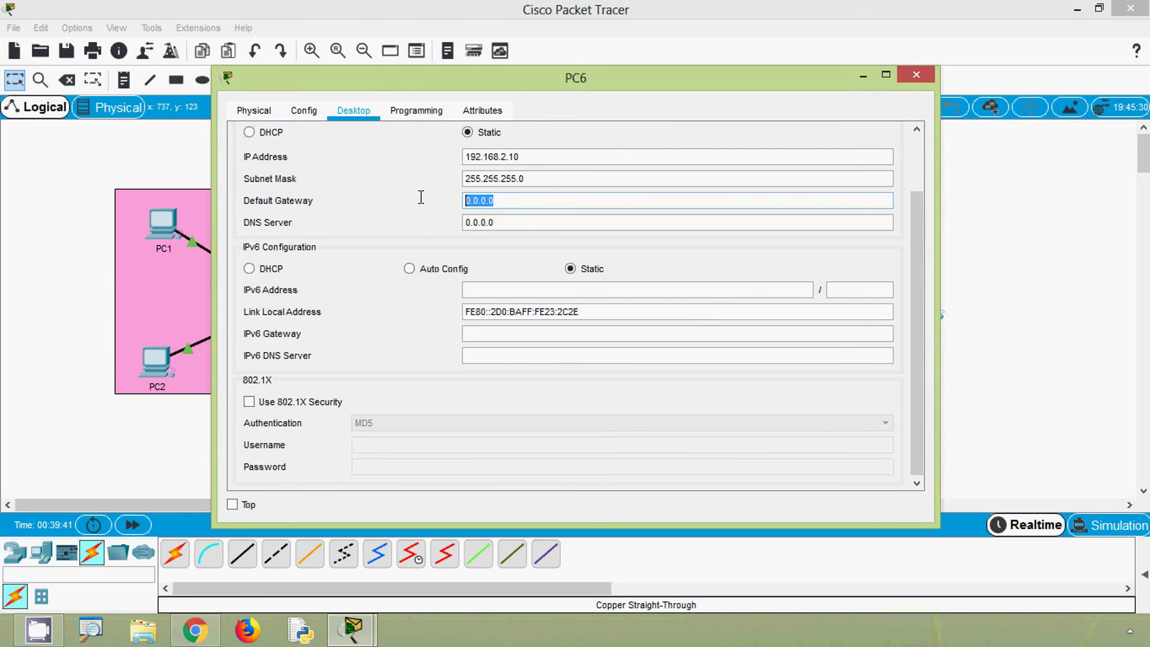
key(ctrl+v)
click(490, 223)
click(863, 76)
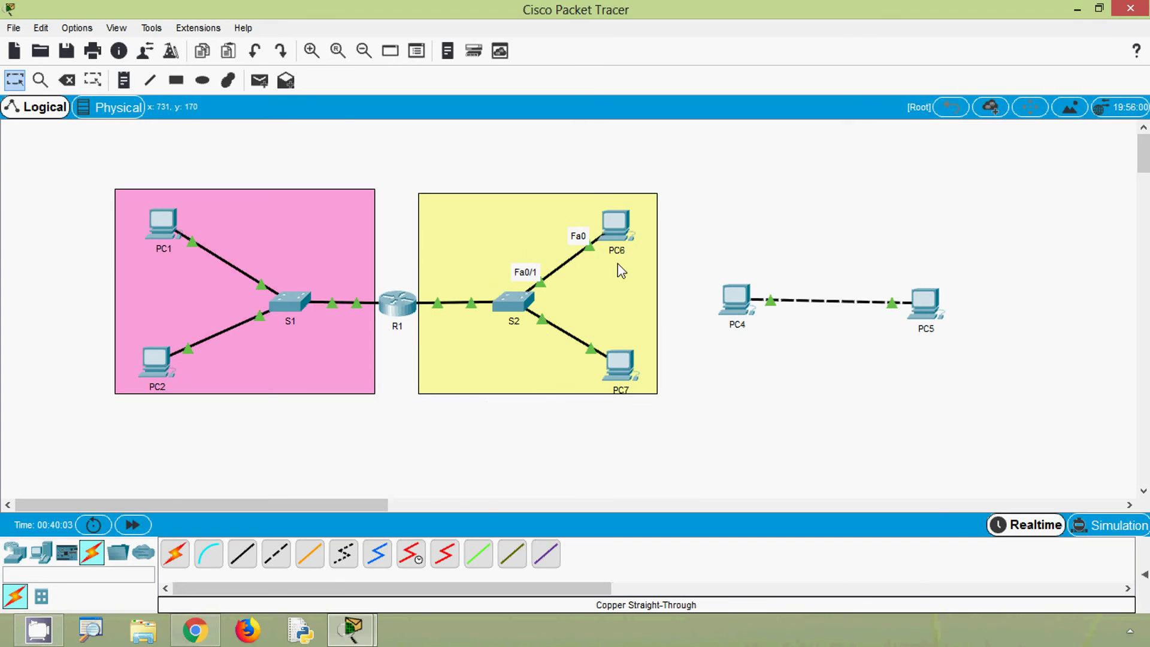
click(617, 234)
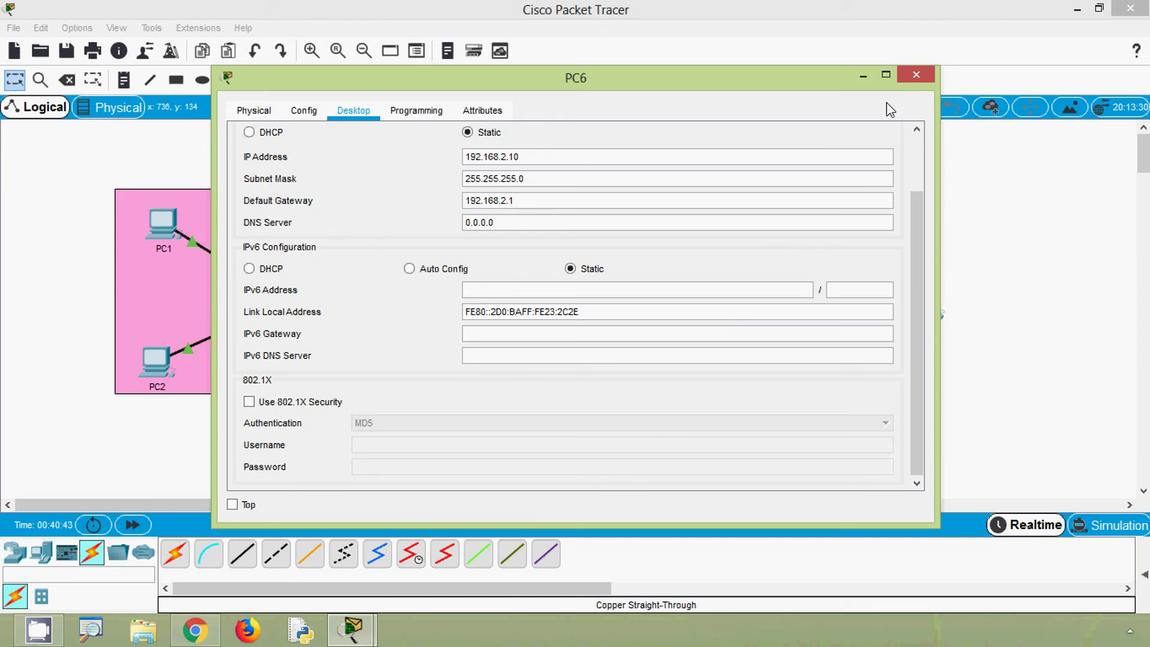
click(916, 74)
Set PC7's default gateway to 192.168.2.1 in its IP configuration and close the PC7 window
click(620, 362)
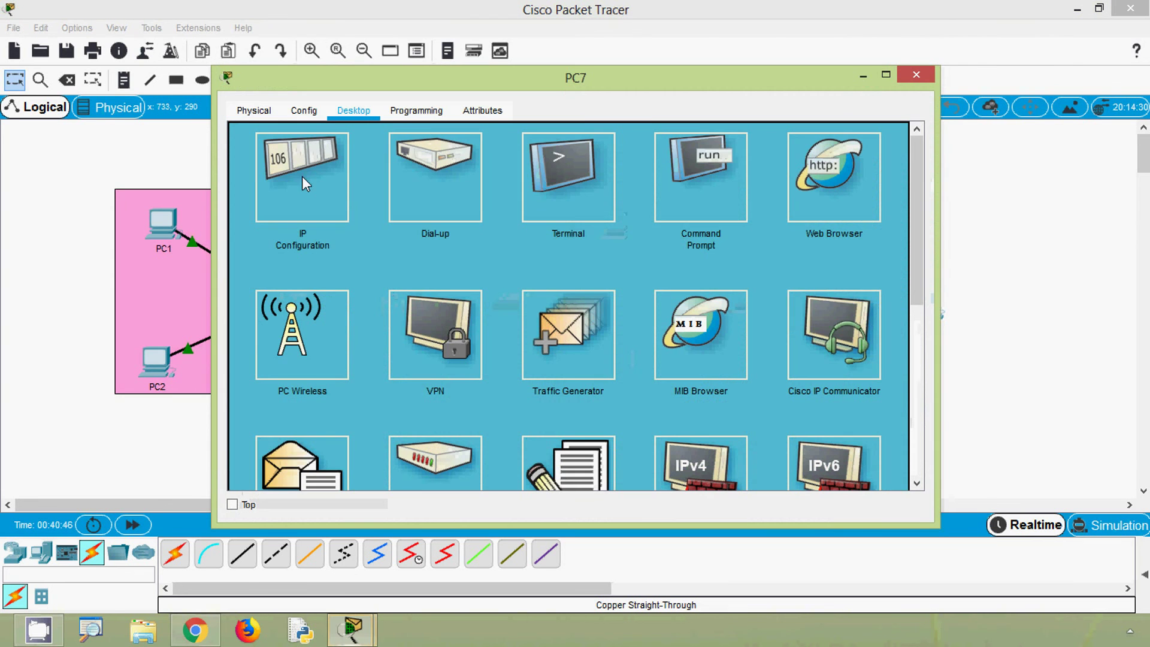
click(300, 222)
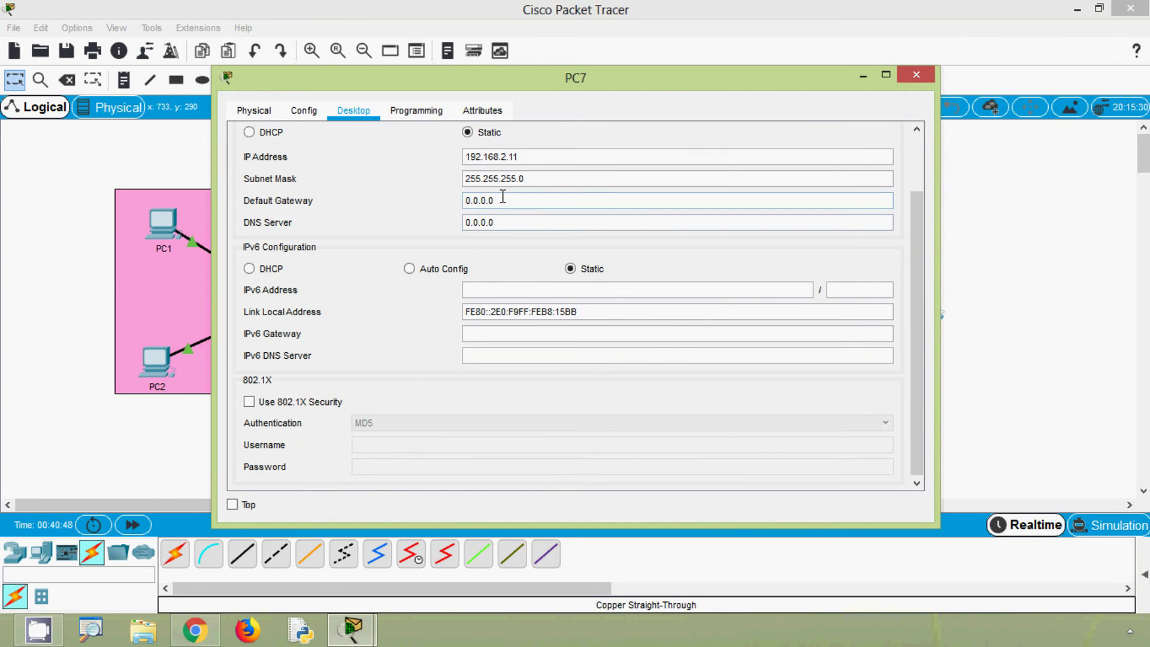
drag(503, 196, 425, 200)
text(192.168.2.1)
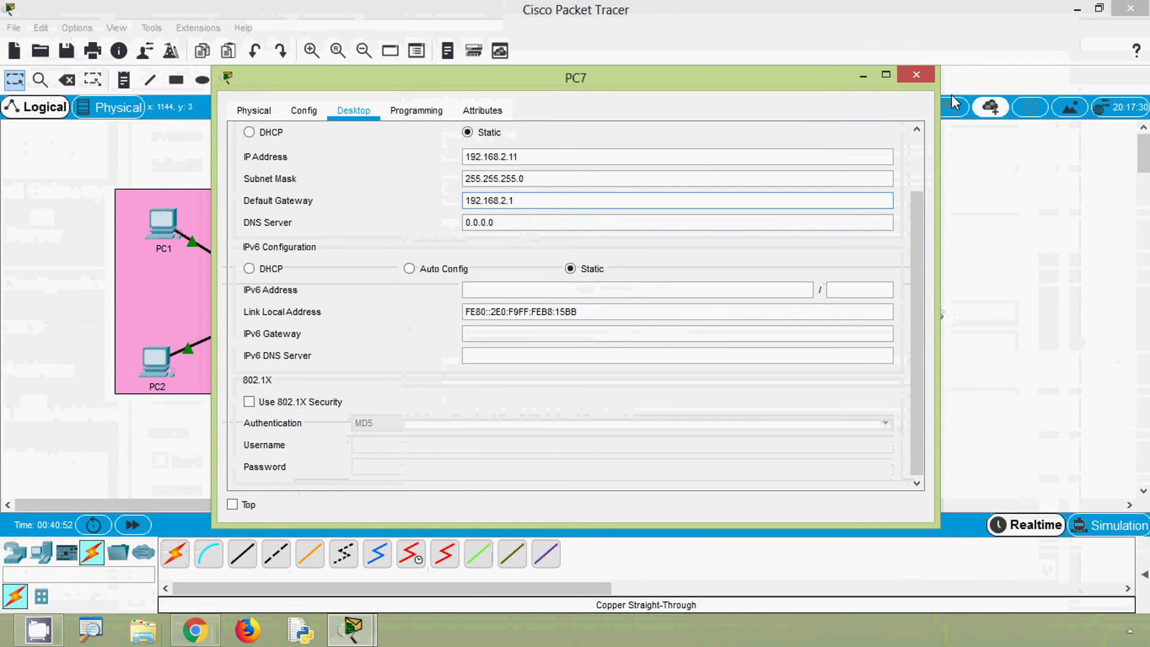
click(915, 73)
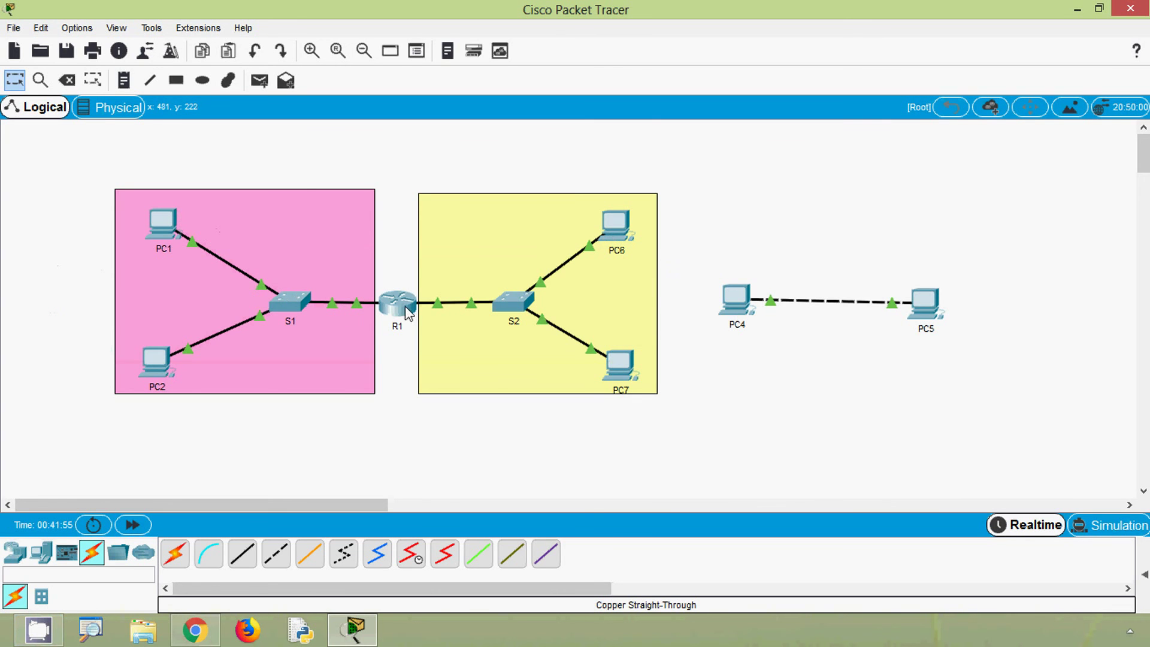
Ping PC6 at 192.168.2.10 from PC1's command prompt to test connectivity across router R1
mouse_move(404, 314)
click(162, 223)
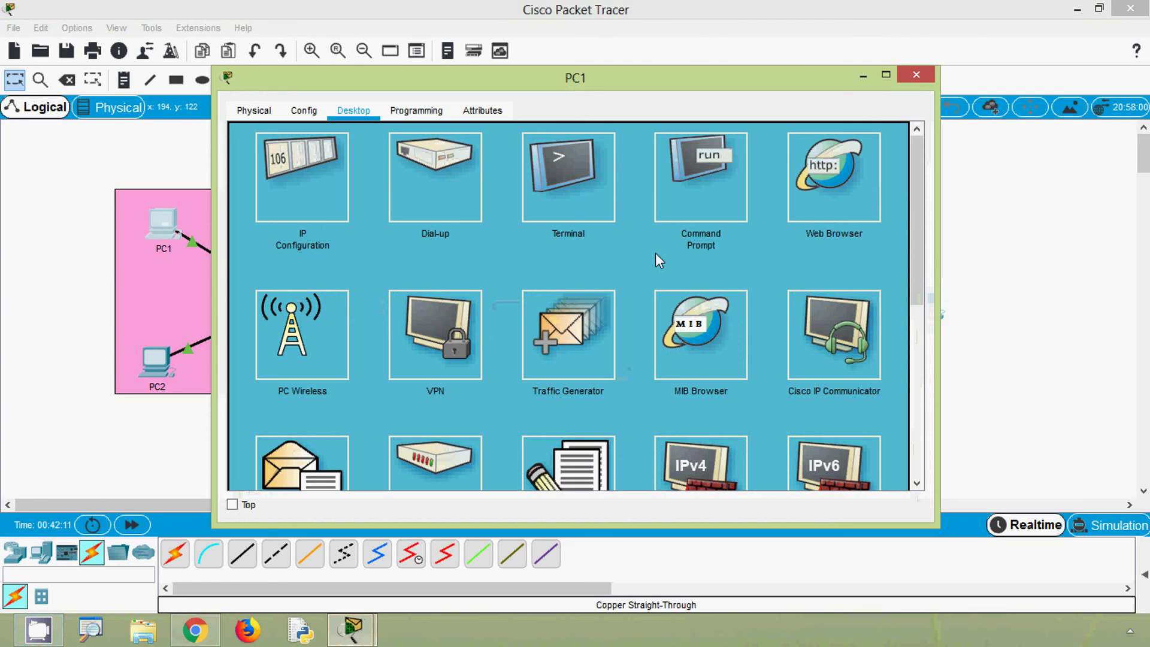
click(715, 191)
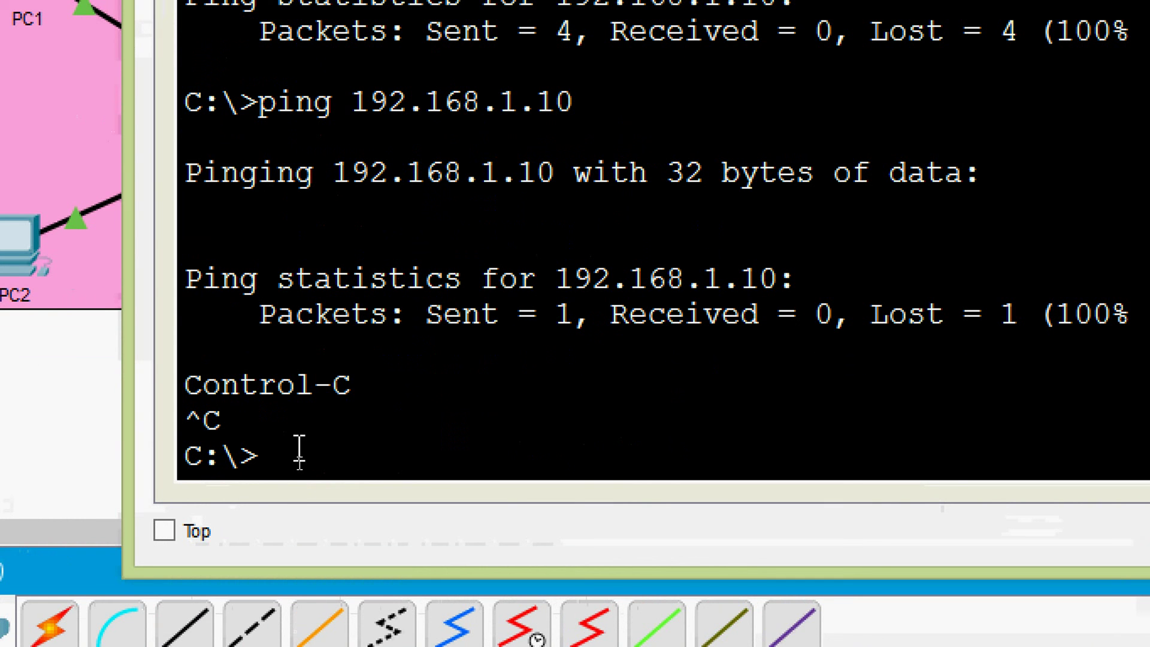
text(pingn)
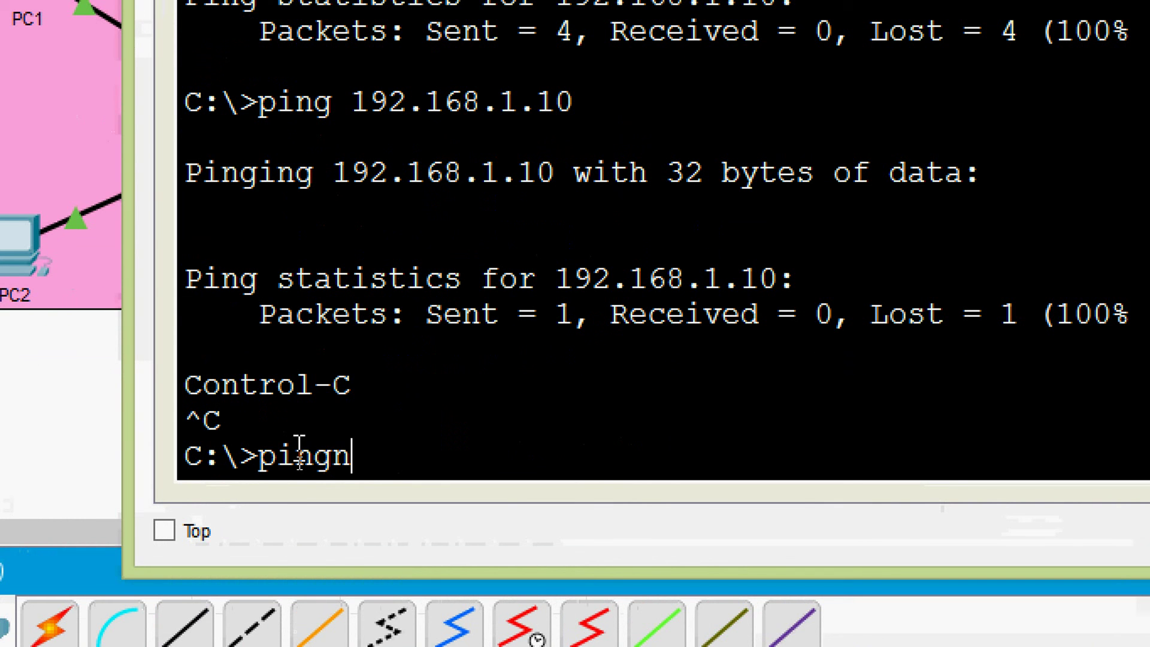
key(BackSpace)
text(192)
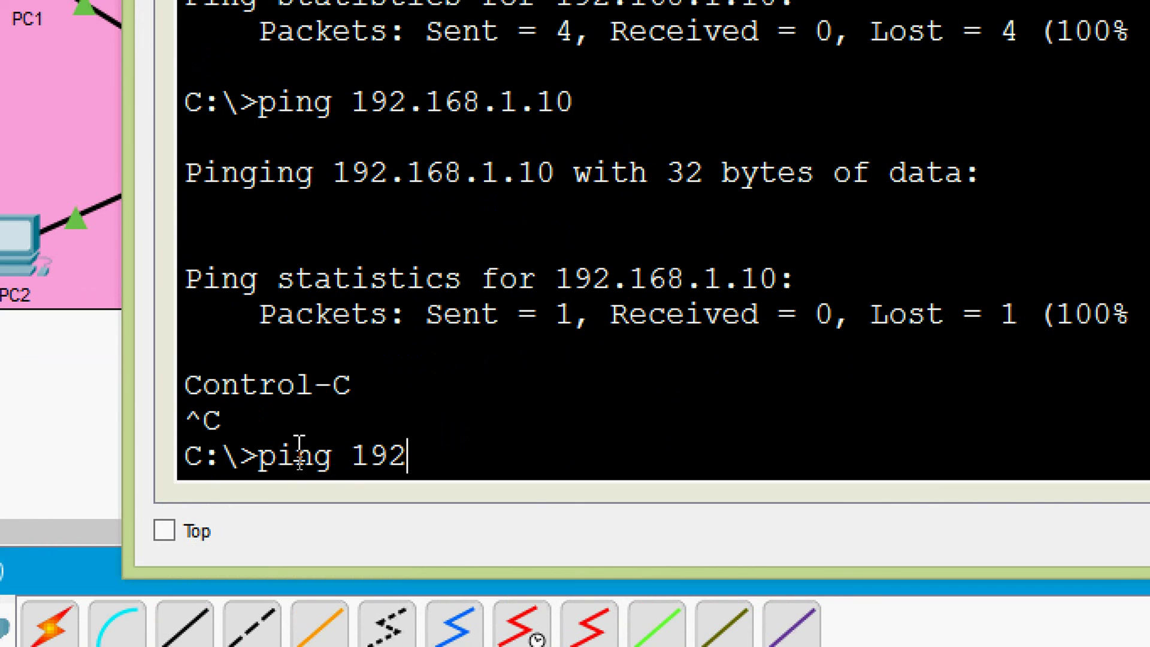
text(.168.)
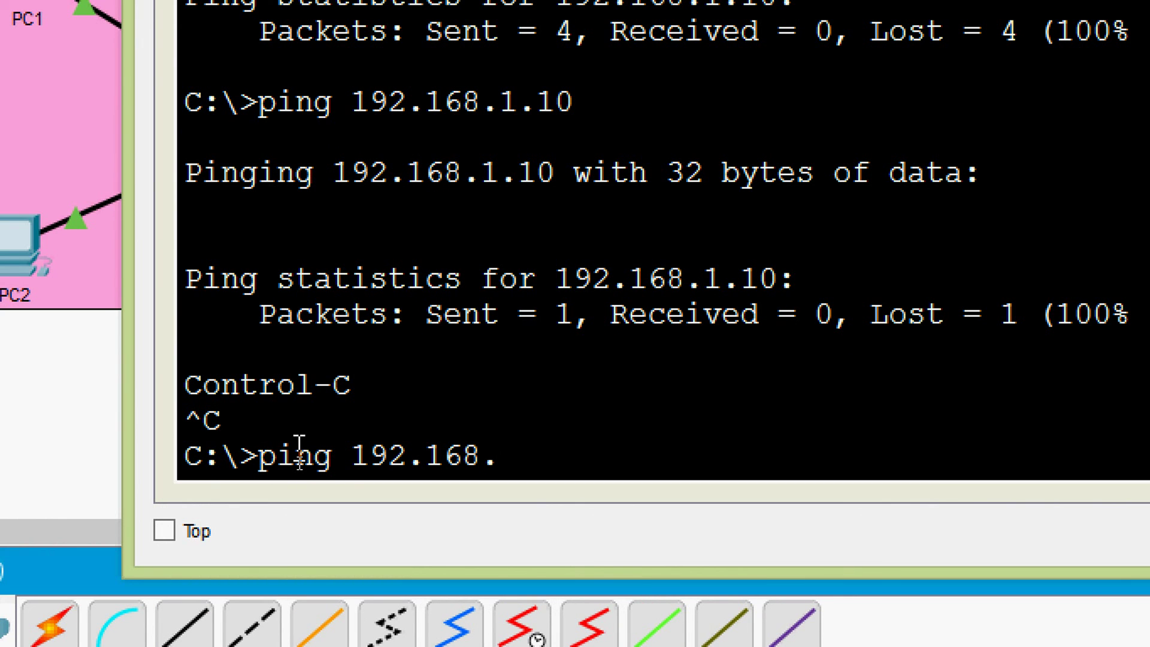
text(2.10)
key(Return)
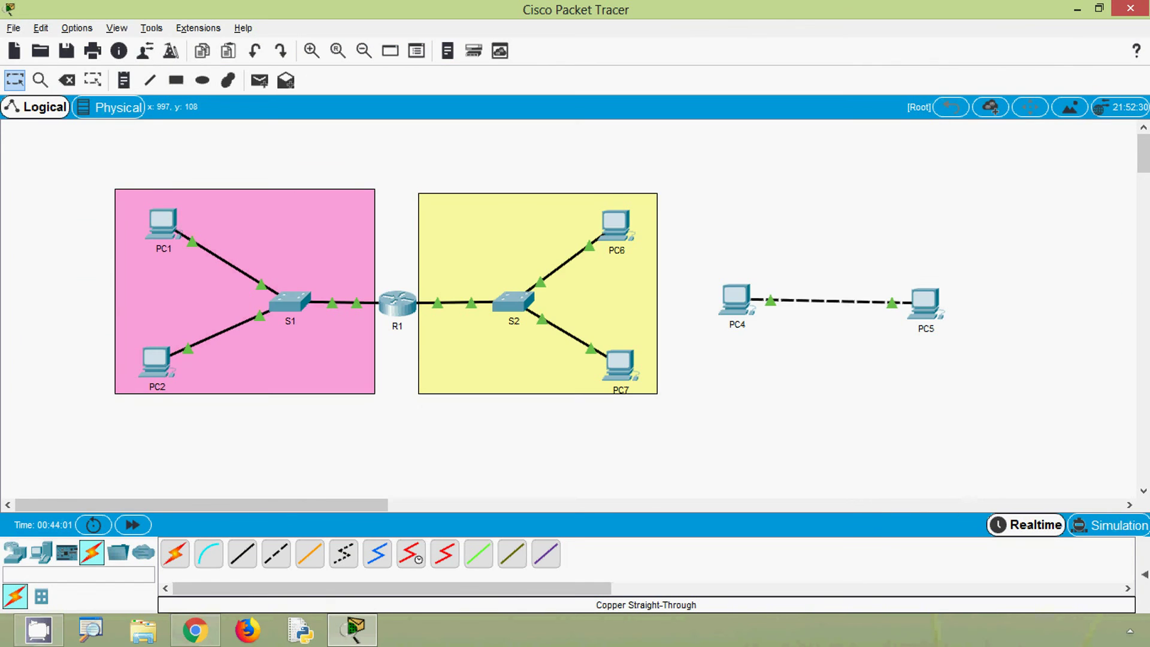
key(alt)
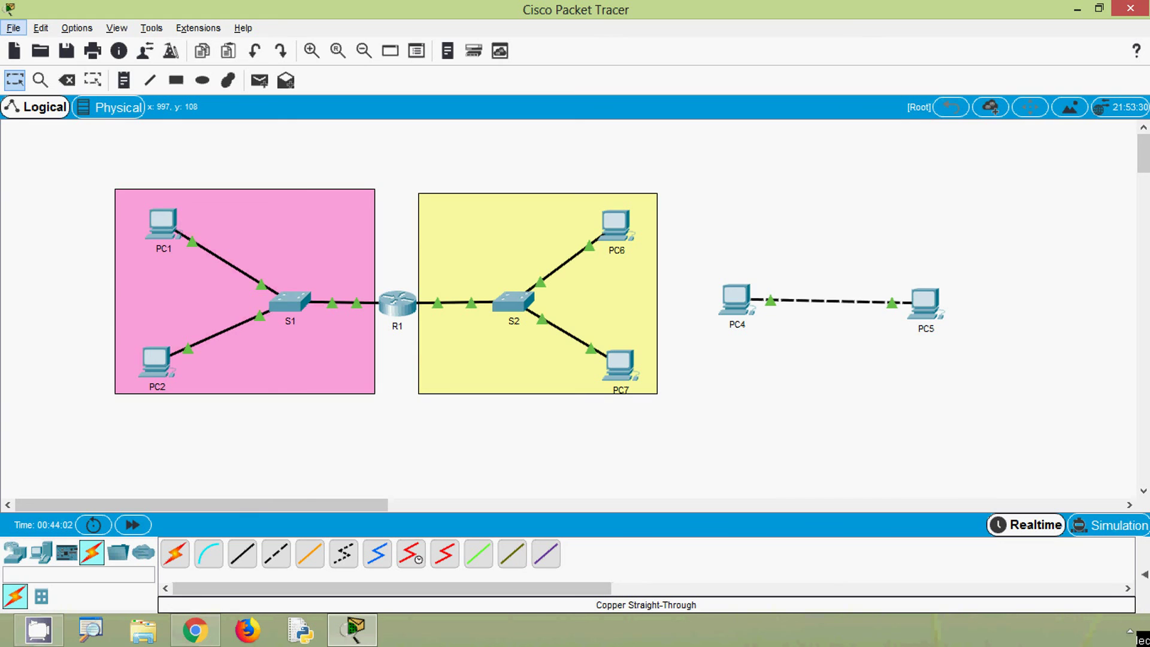